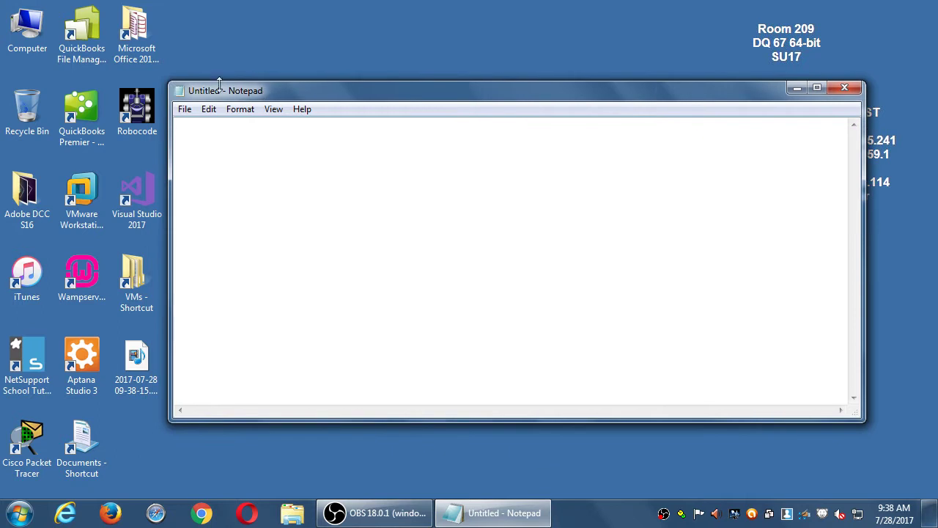
# Resize the Notepad window and save the empty note on the Desktop as 2017-07-28.txt
pyautogui.moveTo(170, 80); pyautogui.dragTo(306, 62)
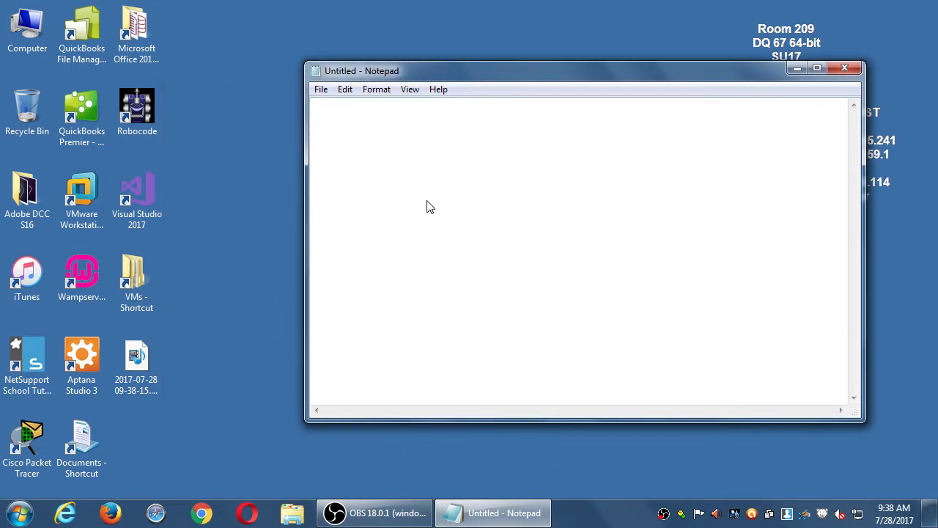
pyautogui.hotkey('ctrl', 's')
pyautogui.click(367, 197)
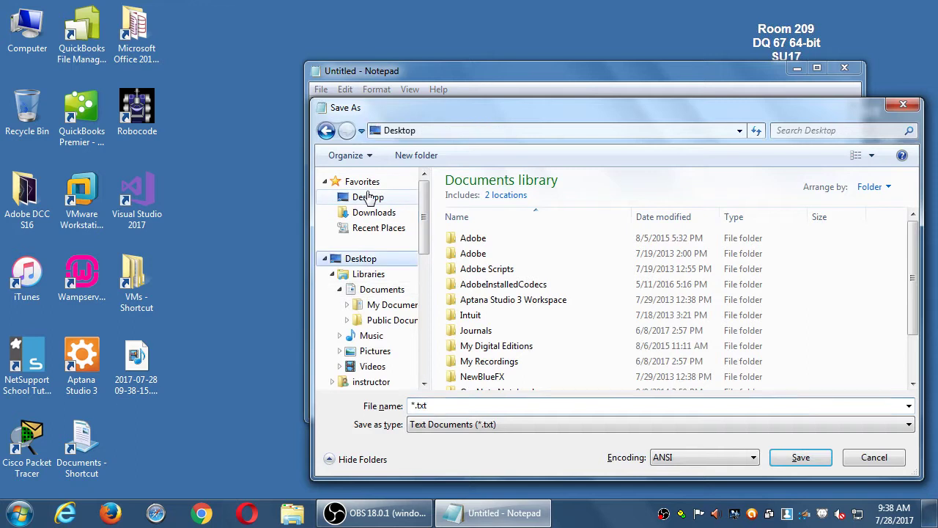
pyautogui.click(496, 404)
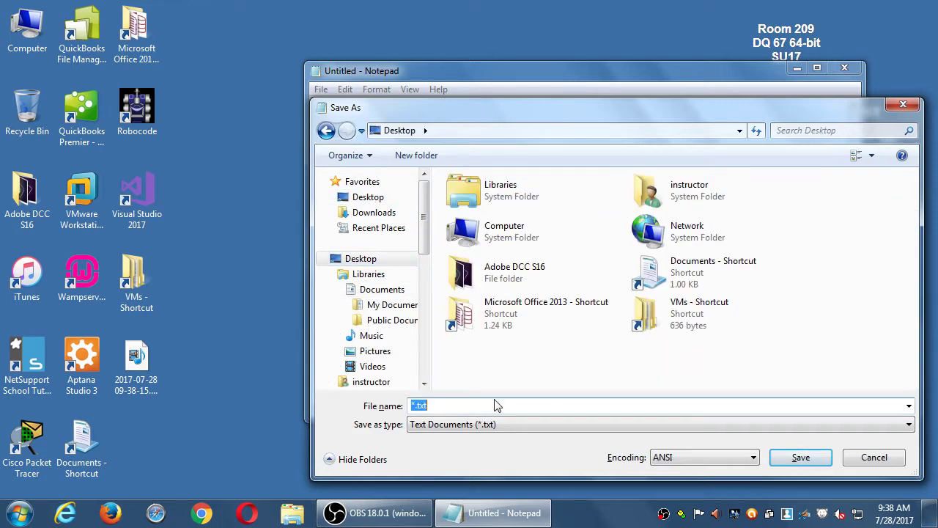
pyautogui.write('2017-7')
pyautogui.press('BackSpace')
pyautogui.write('07-28')
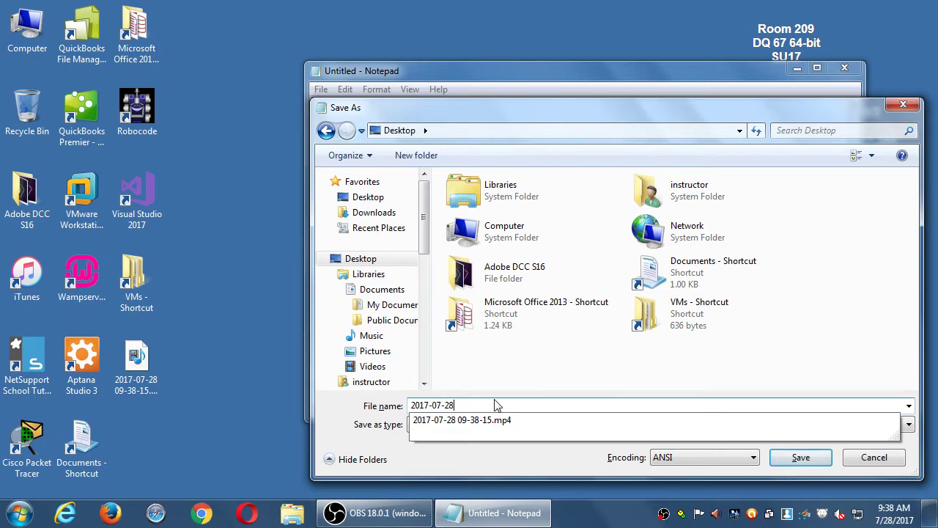
pyautogui.press('Return')
pyautogui.press('super+plus')
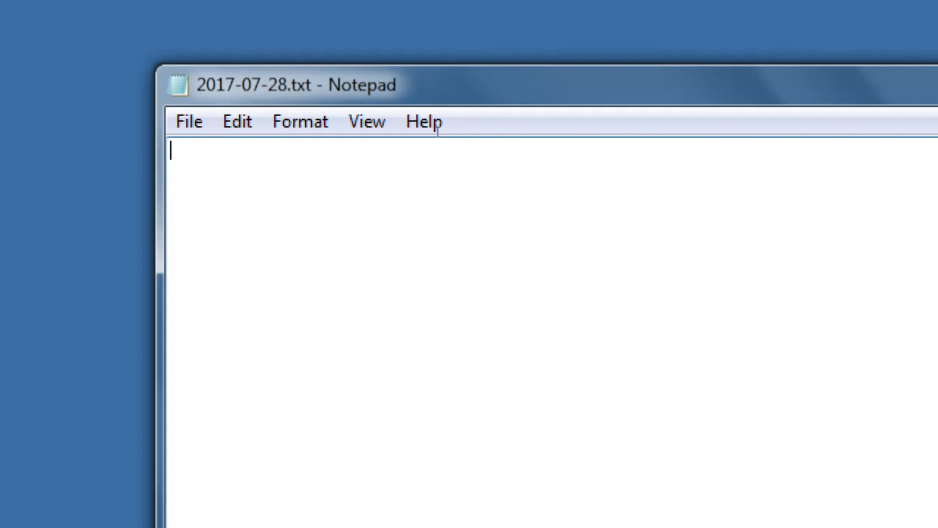
# Type 'LinkedIn - The Professional Social Network' and an indented 'Used for Networking, Job Hunting, Education' line
pyautogui.write('LinkedIn')
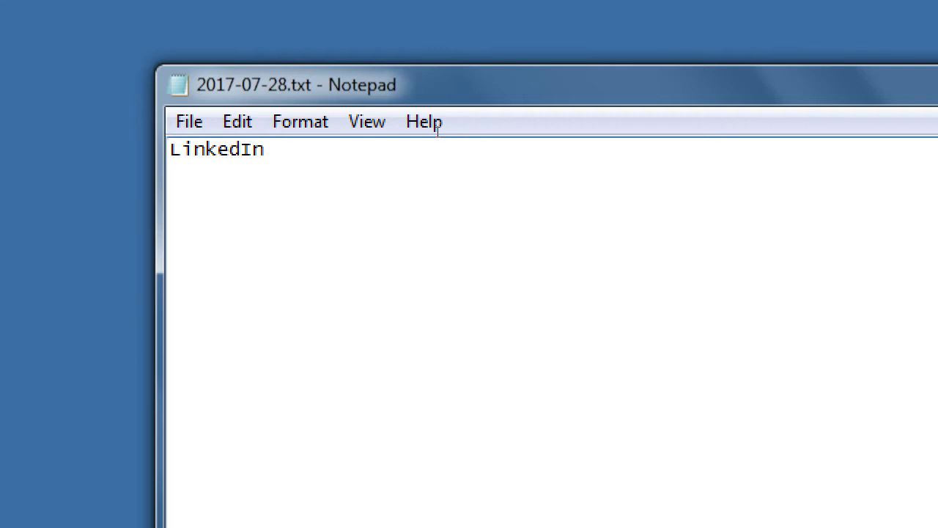
pyautogui.write('- The Profe')
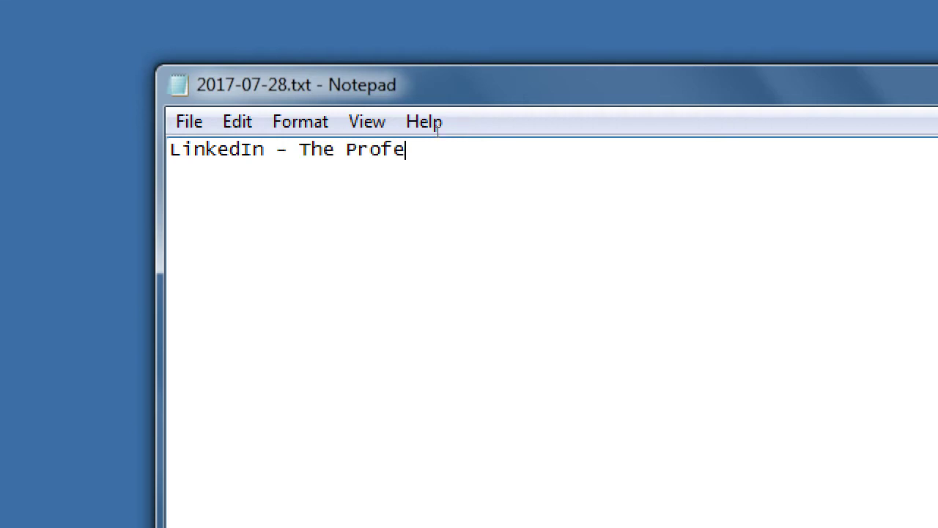
pyautogui.write('ssional Social Net')
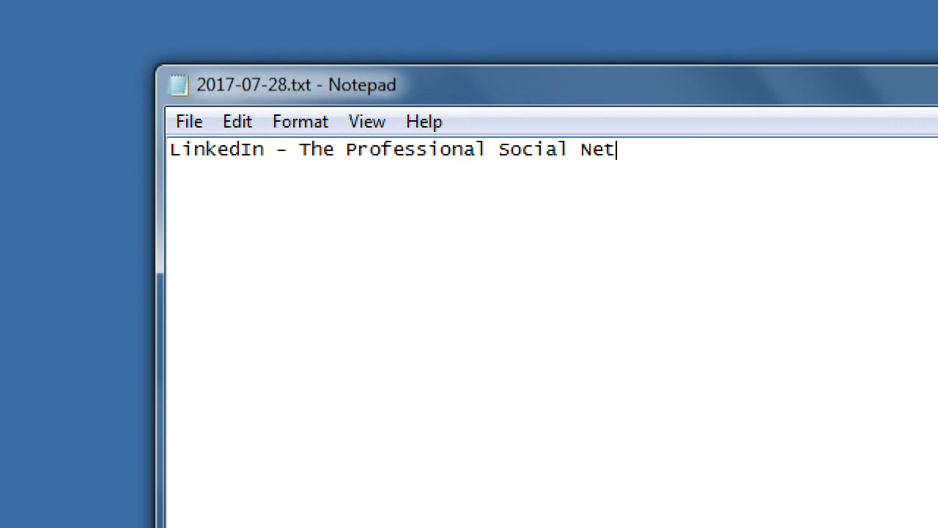
pyautogui.write('work')
pyautogui.press('Return')
pyautogui.press('Tab')
pyautogui.write('Used for ')
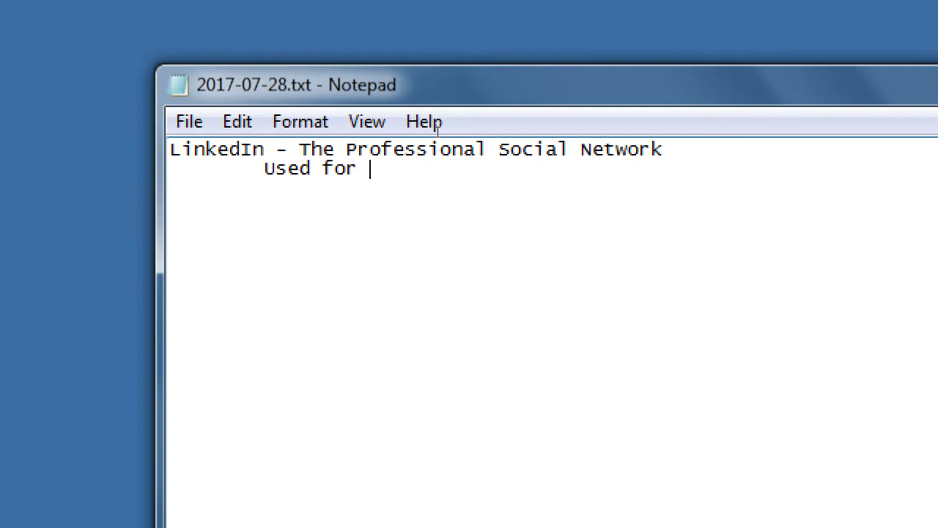
pyautogui.write('Networking, jo')
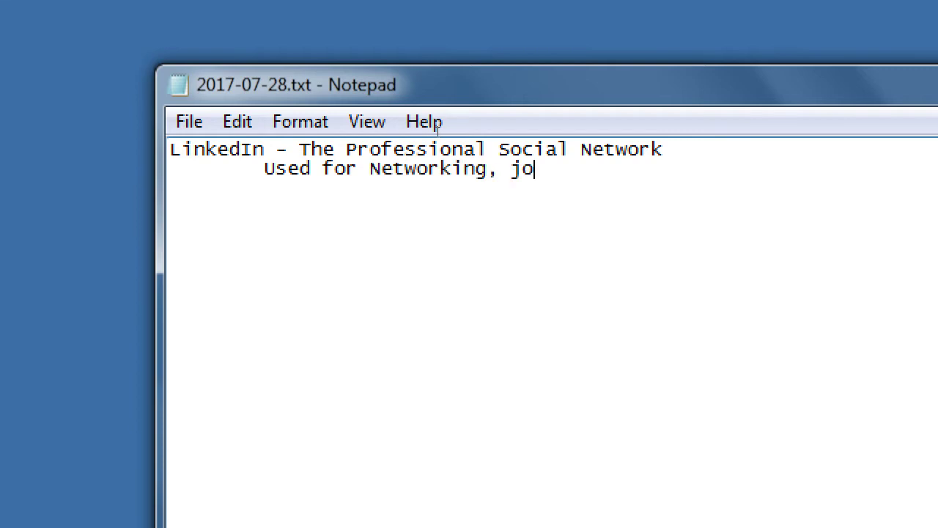
pyautogui.press('BackSpace')
pyautogui.press('BackSpace')
pyautogui.write('Job Hunting, Ed')
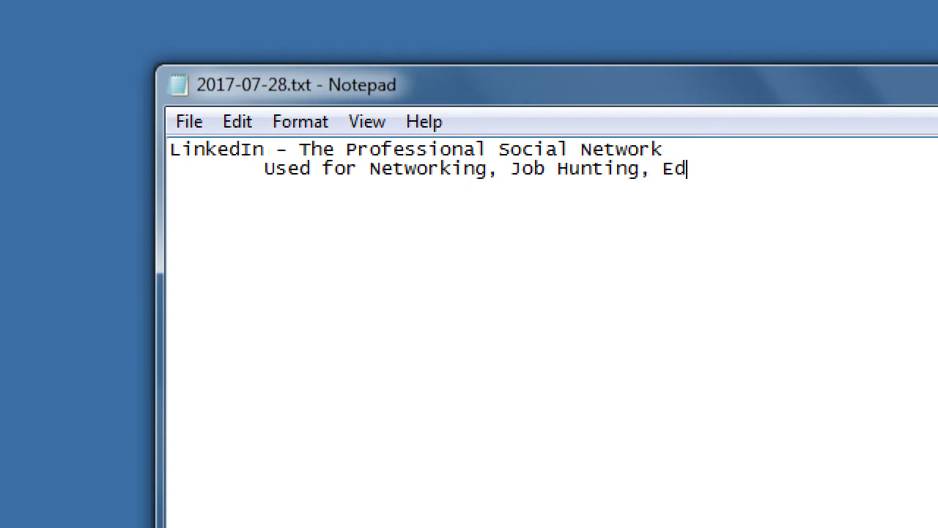
pyautogui.write('ucation')
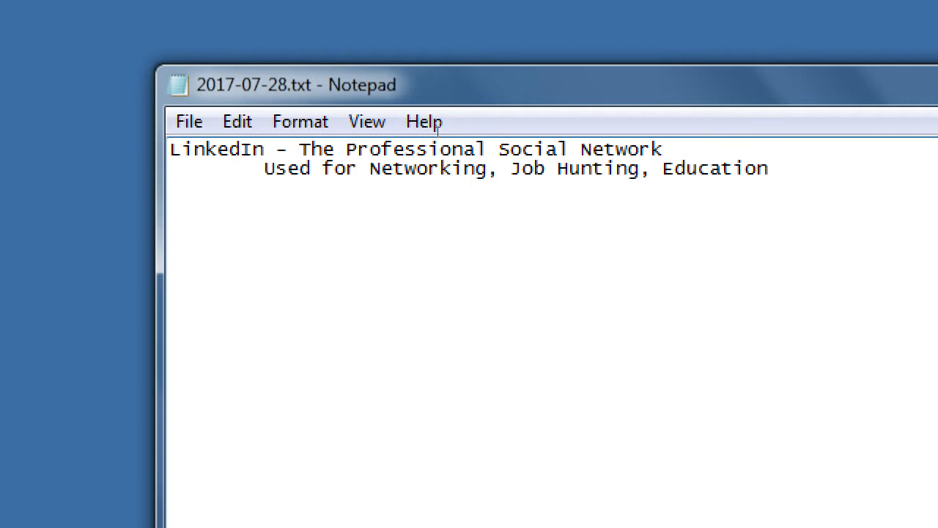
# Type 'Can be used for Personal' with an indented 'or Professional (Business) purposes' line below
pyautogui.write('Can be used for ')
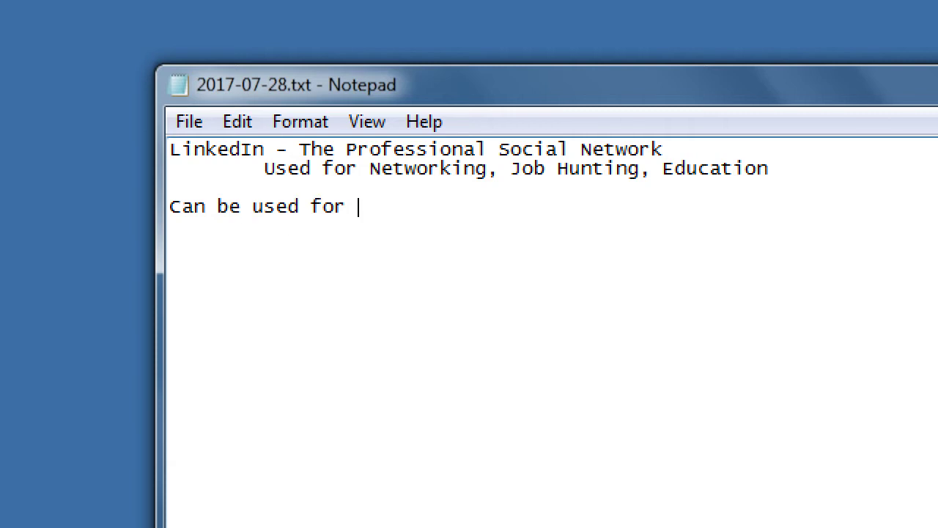
pyautogui.write('Personal')
pyautogui.press('Return')
pyautogui.press('Tab')
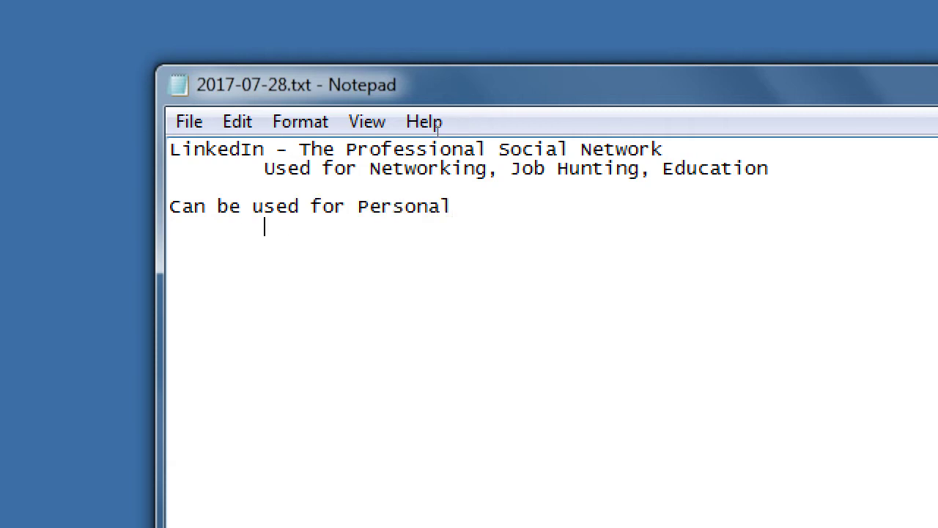
pyautogui.write('or Profe')
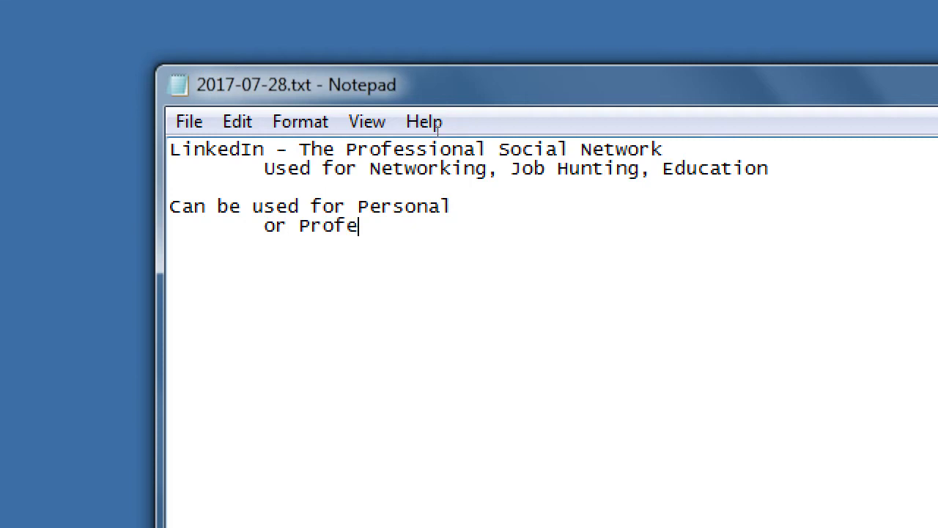
pyautogui.write('ssional (Busines')
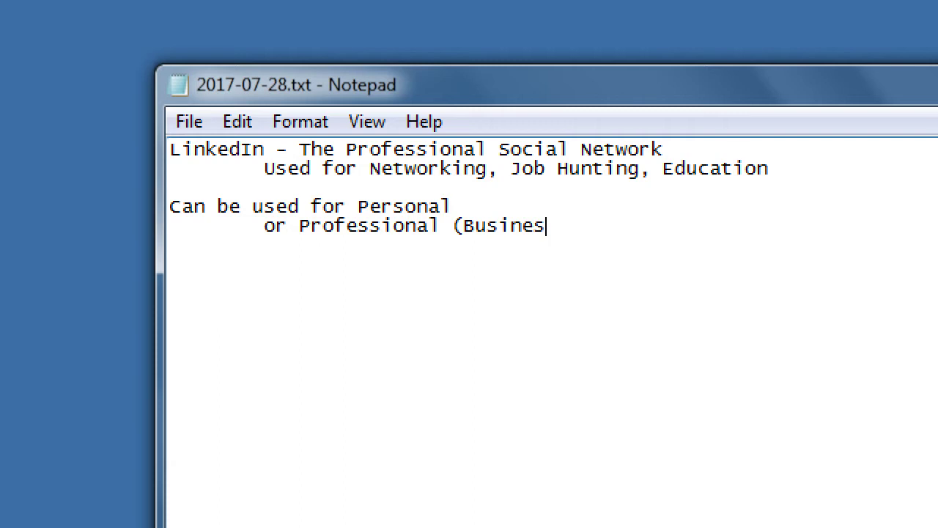
pyautogui.write('s) purposes')
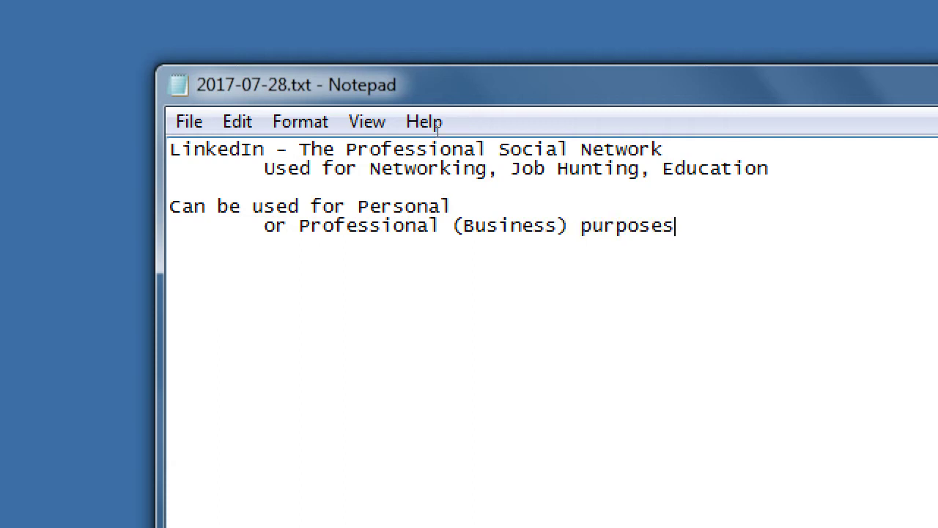
# Add a doubly indented bullet '- To market to an audince' under the purposes line
pyautogui.press('Up')
pyautogui.press('Tab')
pyautogui.press('Tab')
pyautogui.press('Tab')
pyautogui.press('Return')
pyautogui.press('Tab')
pyautogui.press('Tab')
pyautogui.write('- To market to ')
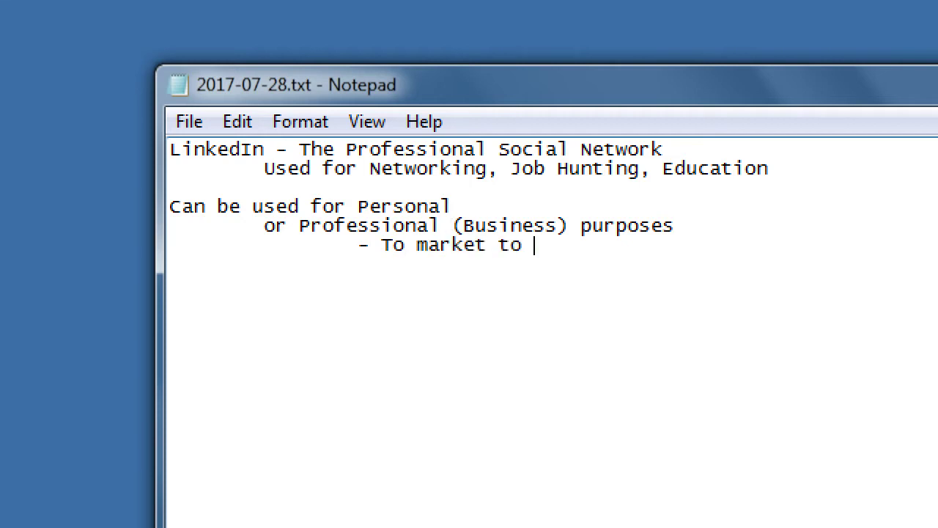
pyautogui.write('an audince')
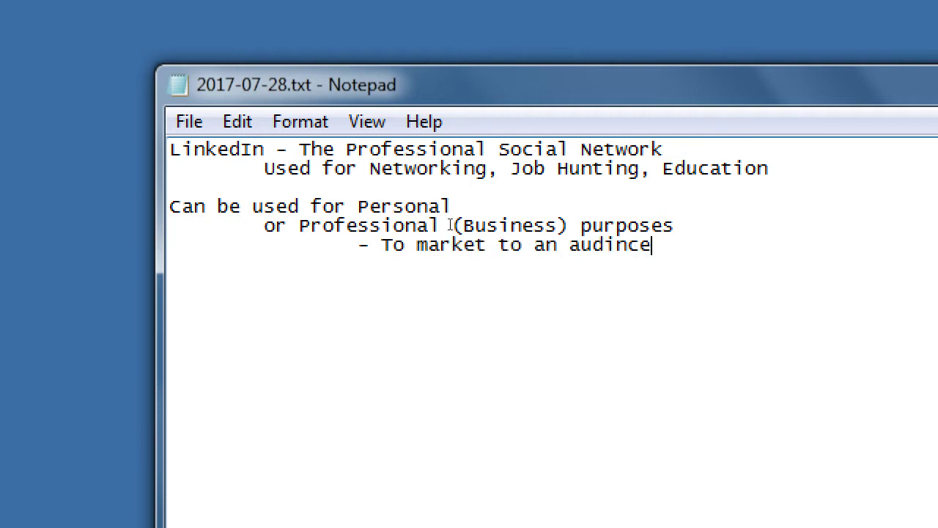
pyautogui.press('BackSpace')
pyautogui.press('BackSpace')
pyautogui.press('BackSpace')
# Finish the word as 'audience' in the marketing bullet
pyautogui.write('ence')
# Add indented bullets '- To promote your business' and '- To hire'
pyautogui.press('Tab')
pyautogui.press('Tab')
pyautogui.write('- To promote')
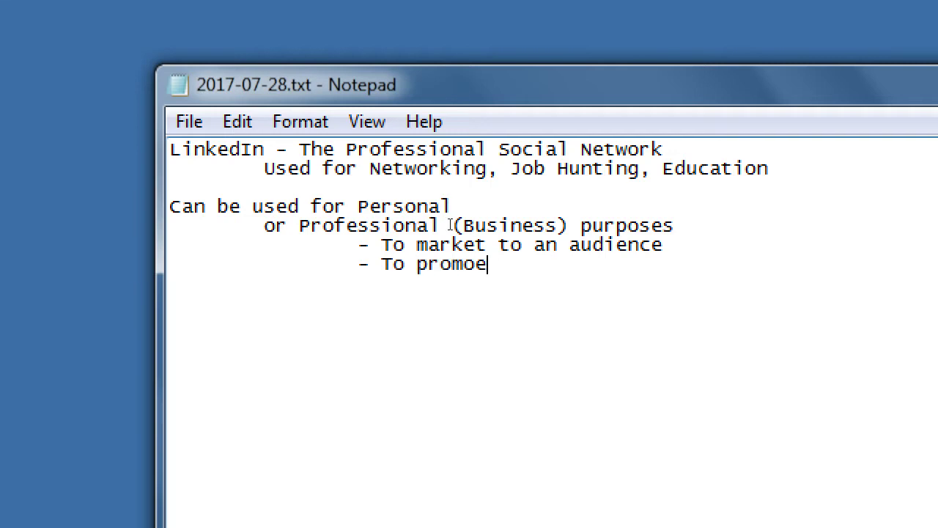
pyautogui.press('BackSpace')
pyautogui.write('te your buine')
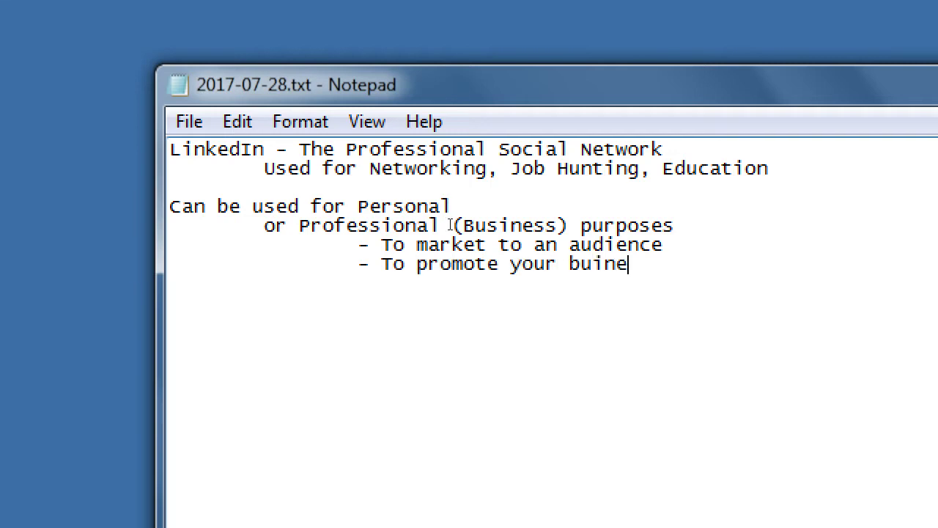
pyautogui.press('BackSpace')
pyautogui.press('BackSpace')
pyautogui.press('BackSpace')
pyautogui.write('siness')
pyautogui.press('Return')
pyautogui.press('Tab')
pyautogui.press('Tab')
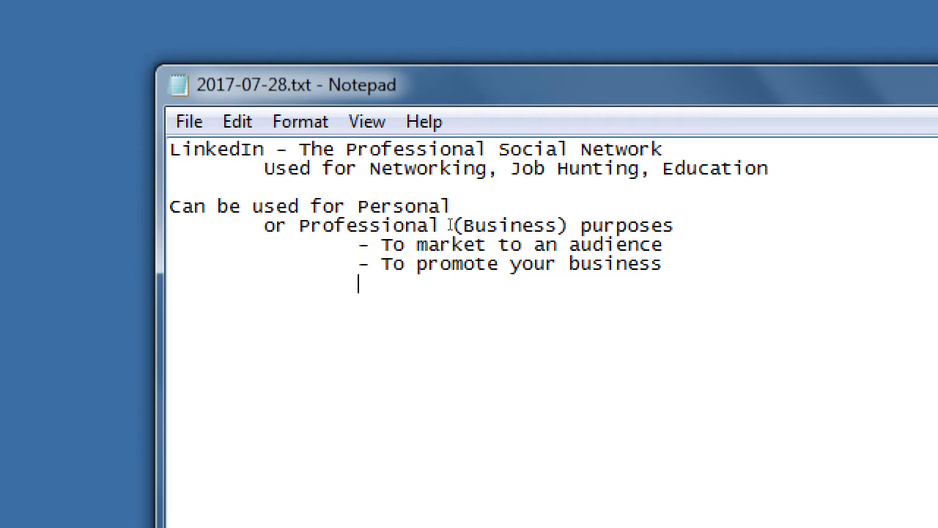
pyautogui.write('- To hire')
# Add 'LinkedIn Basic - Many useful features' and 'LinkedIn Premium - Many more useful features' lines
pyautogui.press('Return')
pyautogui.write('LinkedIn Basic')
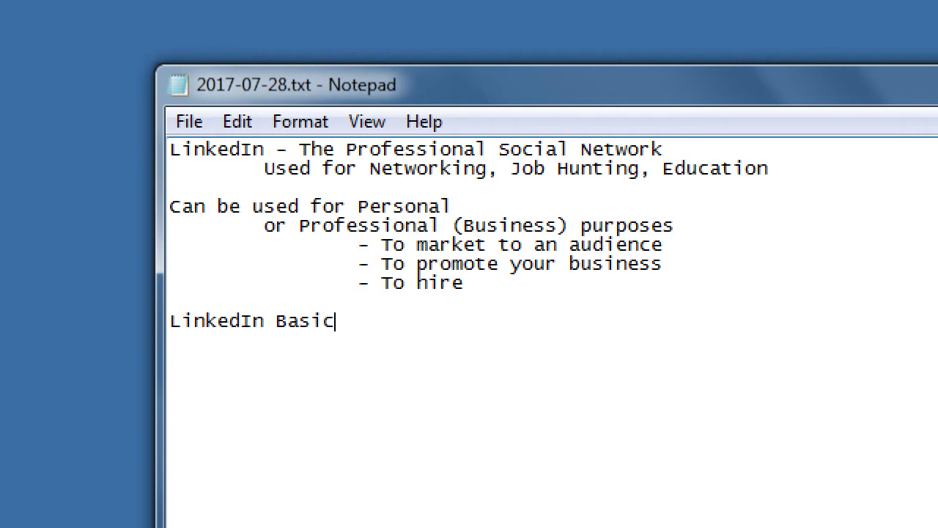
pyautogui.press('Return')
pyautogui.write('LinkedIn Basic Premi')
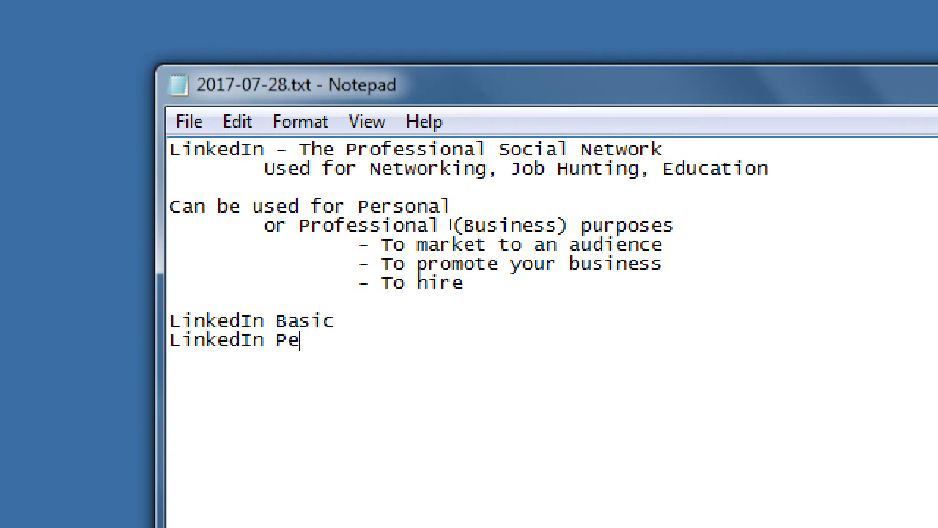
pyautogui.write('um -')
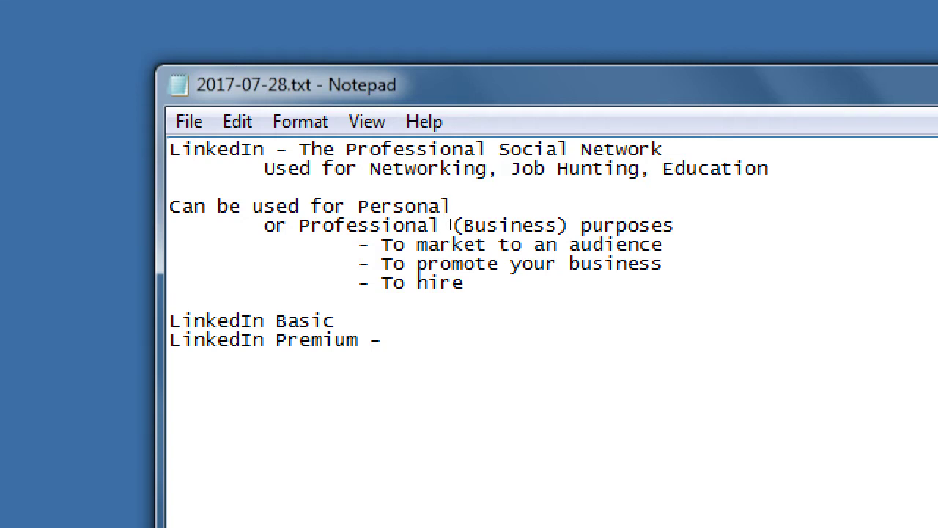
pyautogui.press('Up')
pyautogui.write('- ')
pyautogui.write('Many fea')
pyautogui.press('BackSpace')
pyautogui.press('BackSpace')
pyautogui.press('BackSpace')
pyautogui.write('useful f')
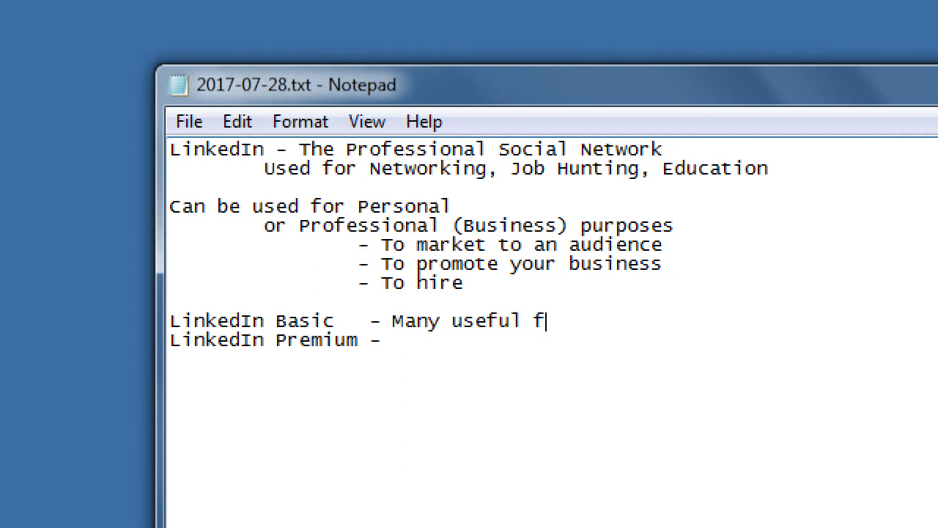
pyautogui.write('eatures')
pyautogui.press('Down')
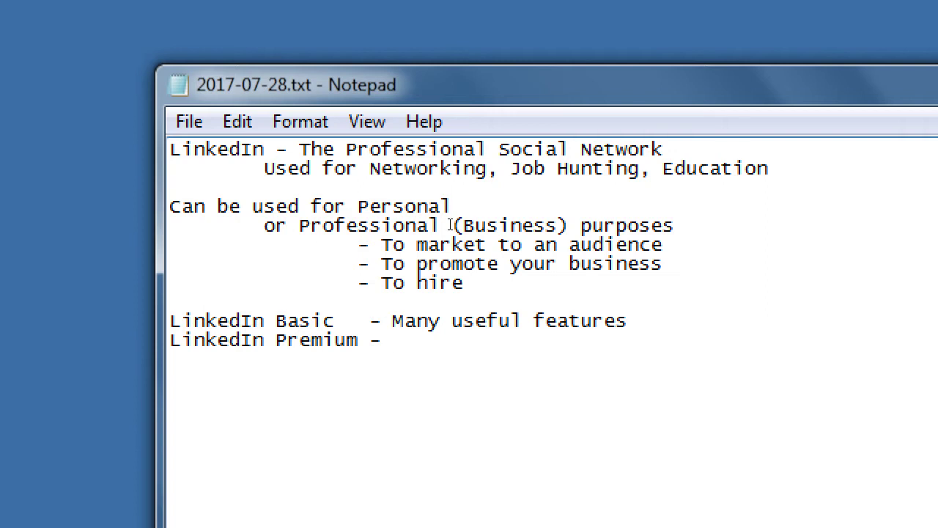
pyautogui.write('Many more useful featur')
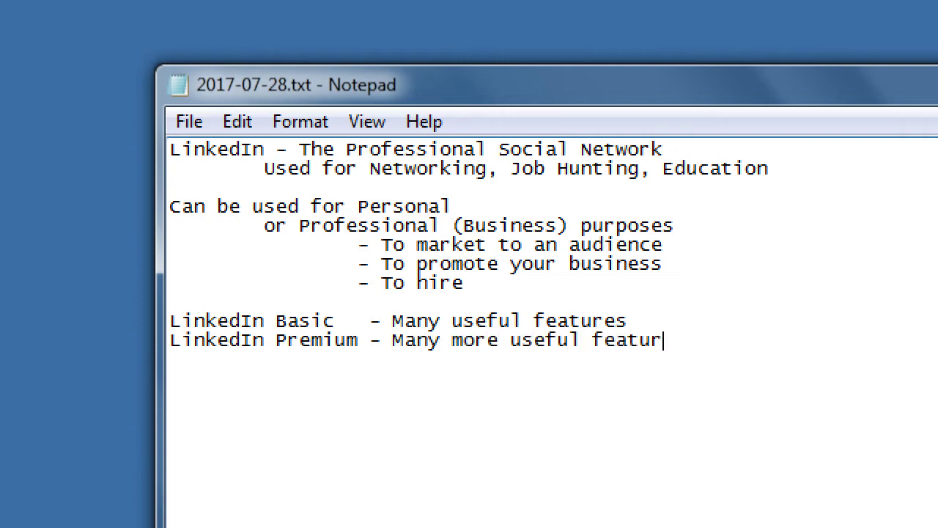
pyautogui.write('es')
pyautogui.press('super+minus')
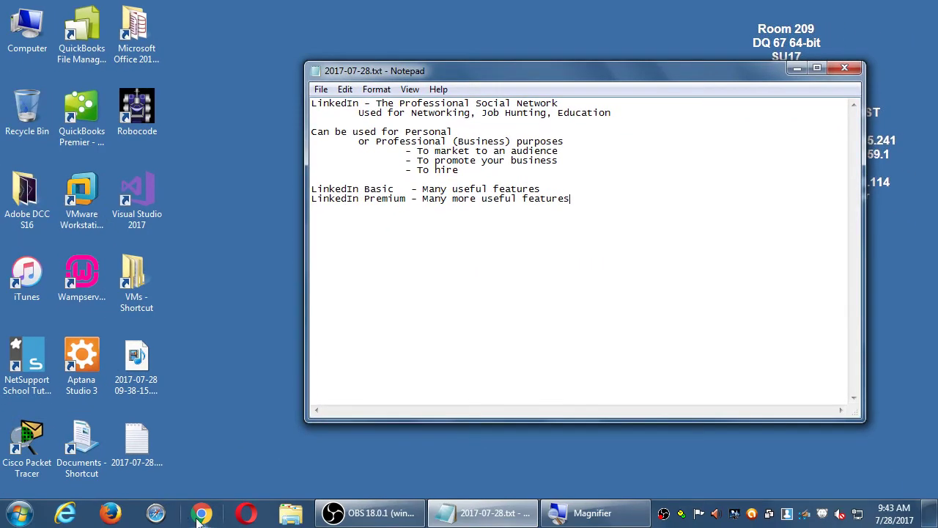
# Load an example member's linkedin.com/in/ profile in Chrome, then bring Notepad forward on the left
pyautogui.click(199, 515)
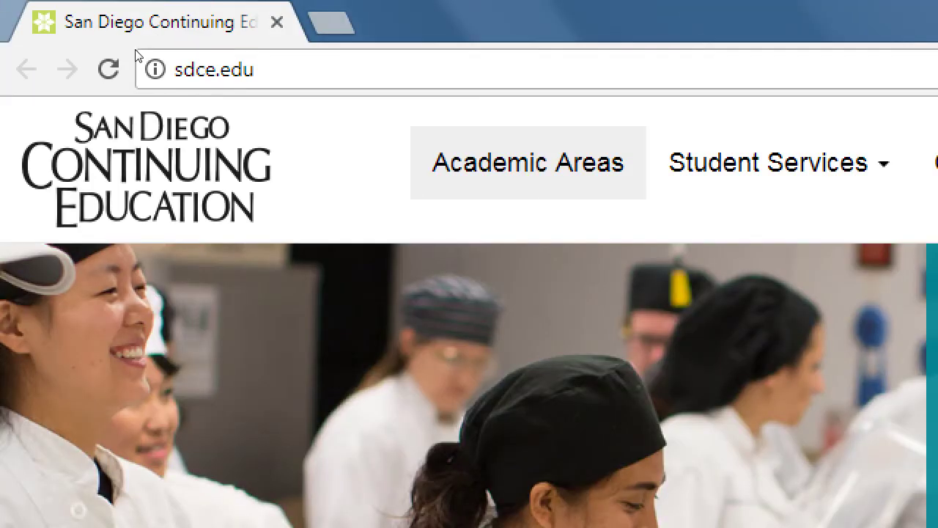
pyautogui.click(136, 56)
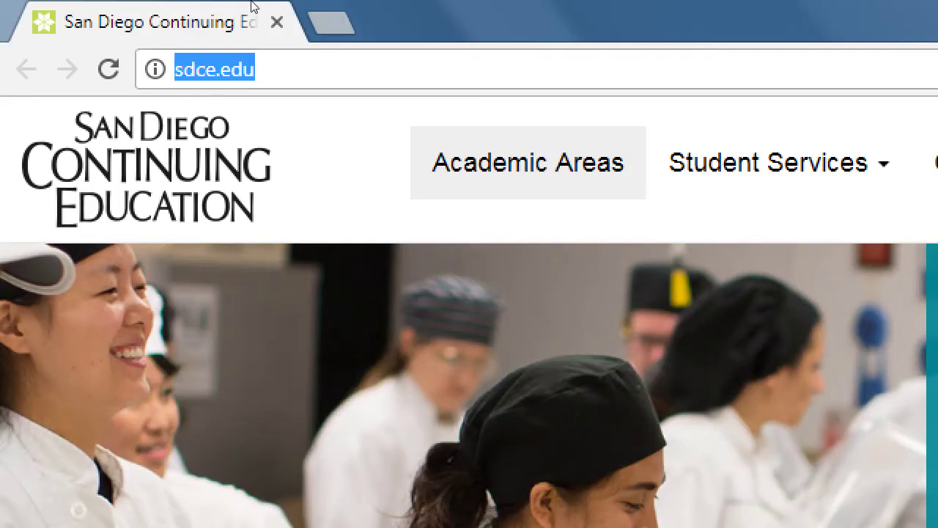
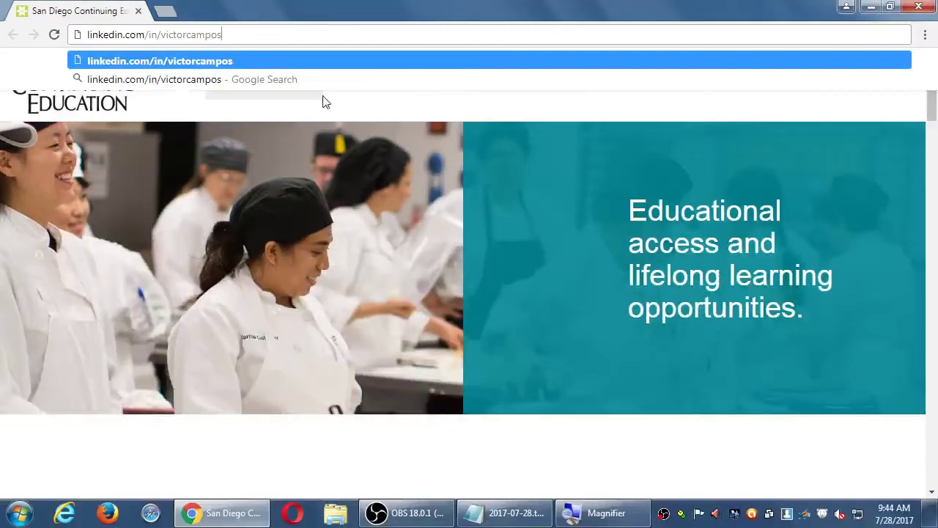
pyautogui.press('Return')
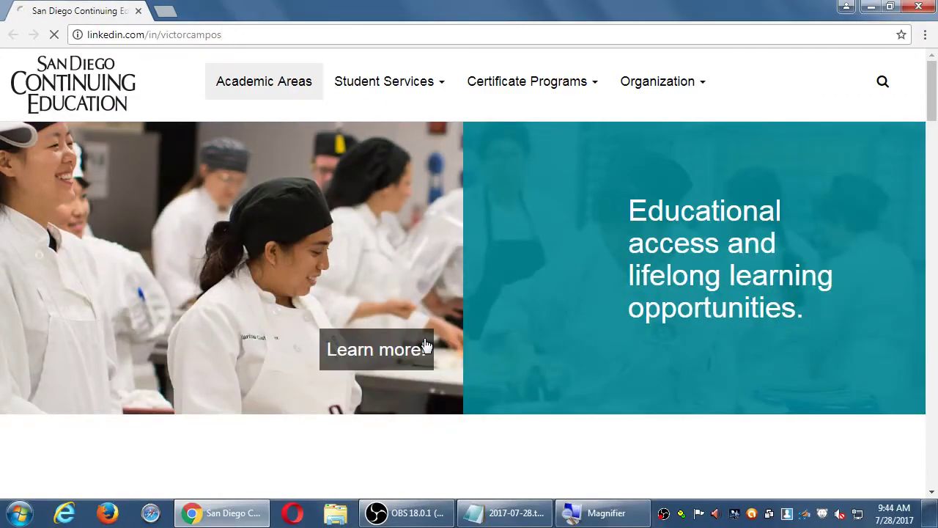
pyautogui.click(505, 513)
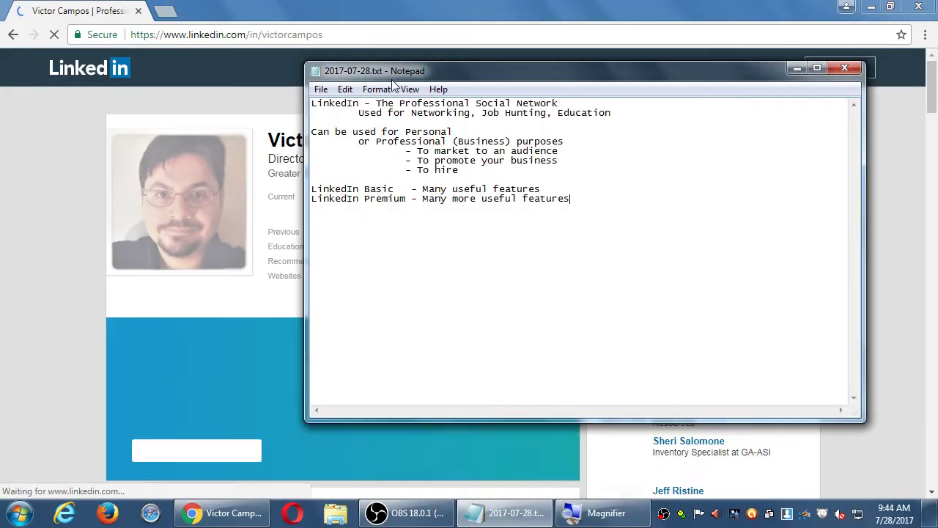
pyautogui.moveTo(393, 84); pyautogui.dragTo(183, 87)
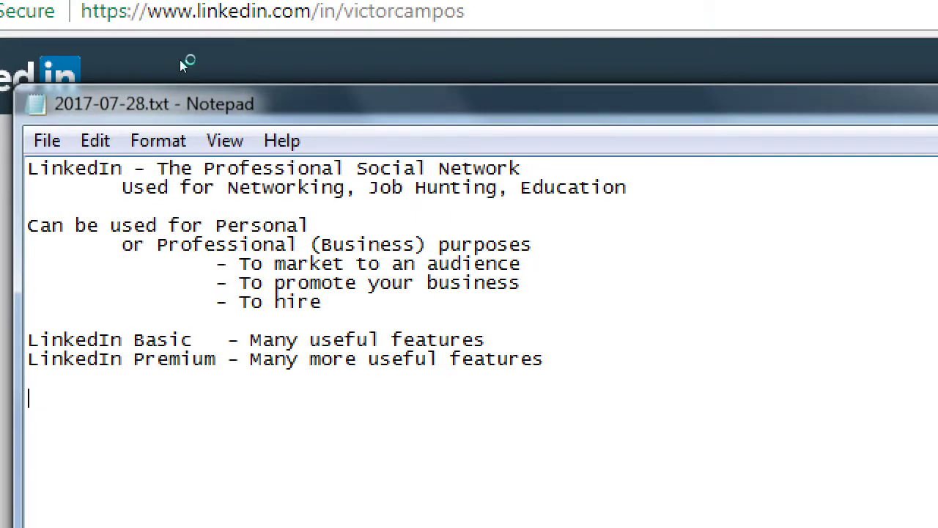
# Add a 'Default:' label with an indented sample auto-generated linkedin.com/user/ profile URL
pyautogui.write('Default:')
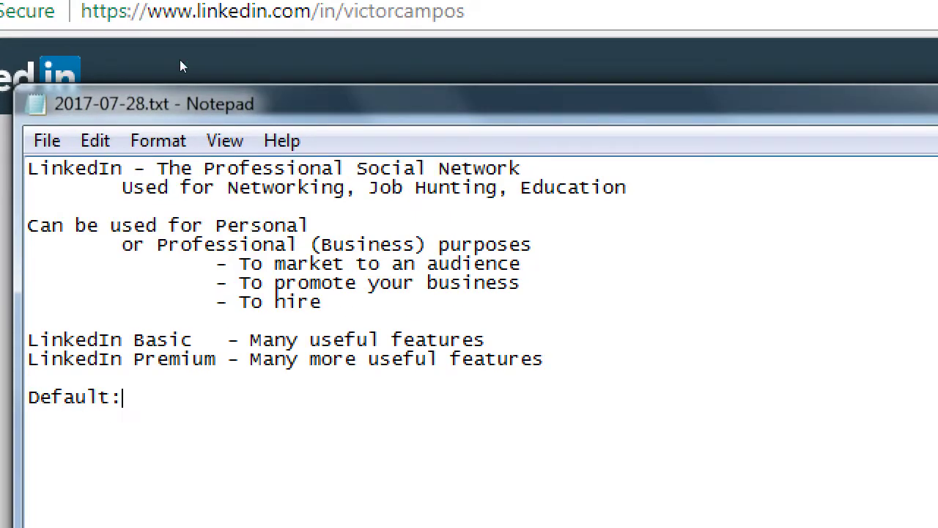
pyautogui.press('Return')
pyautogui.press('Tab')
pyautogui.write('http://l')
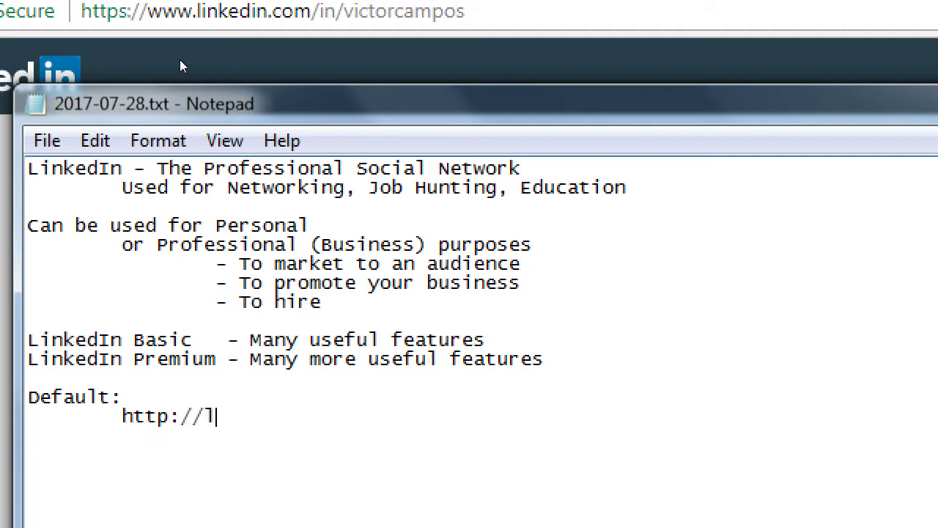
pyautogui.write('inkedin.com/user')
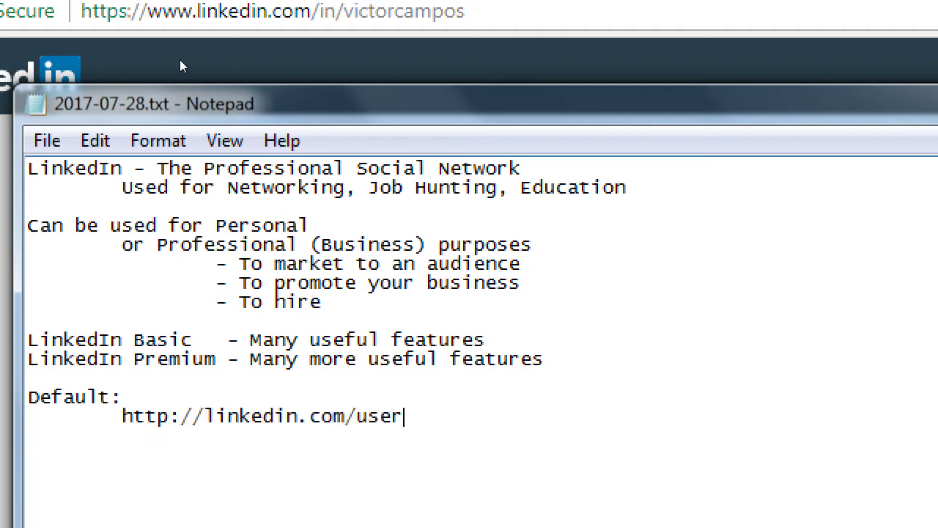
pyautogui.write('/john-smith-987289347')
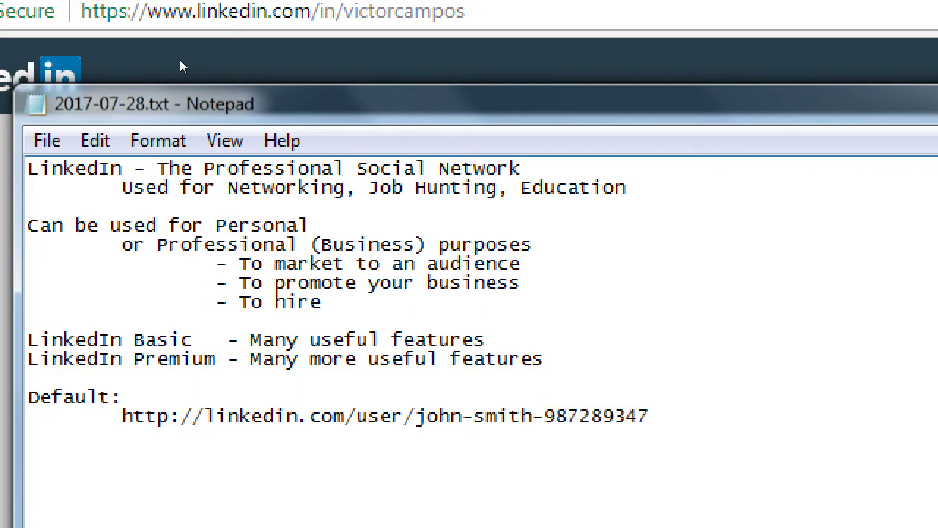
pyautogui.press('Return')
pyautogui.write('As')
pyautogui.write('soon as possible, set up')
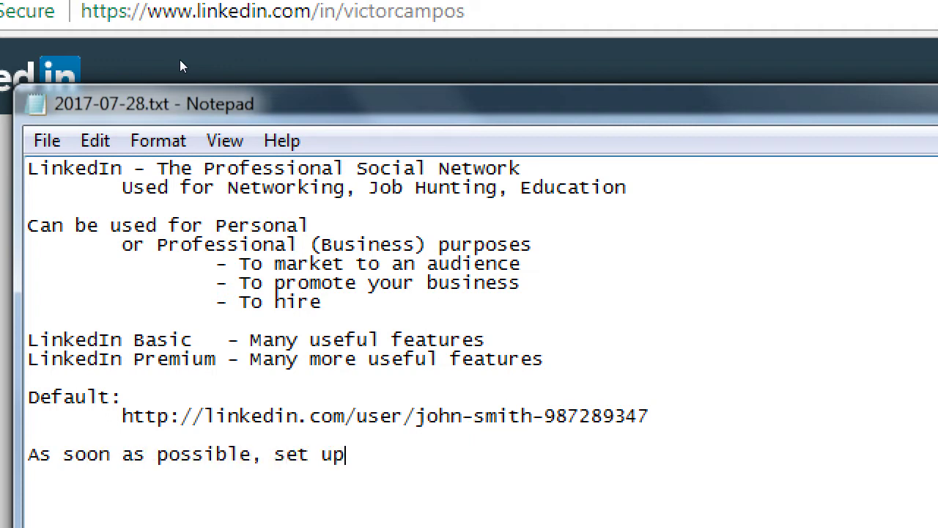
pyautogui.press('Return')
pyautogui.press('Tab')
pyautogui.write('http://linek')
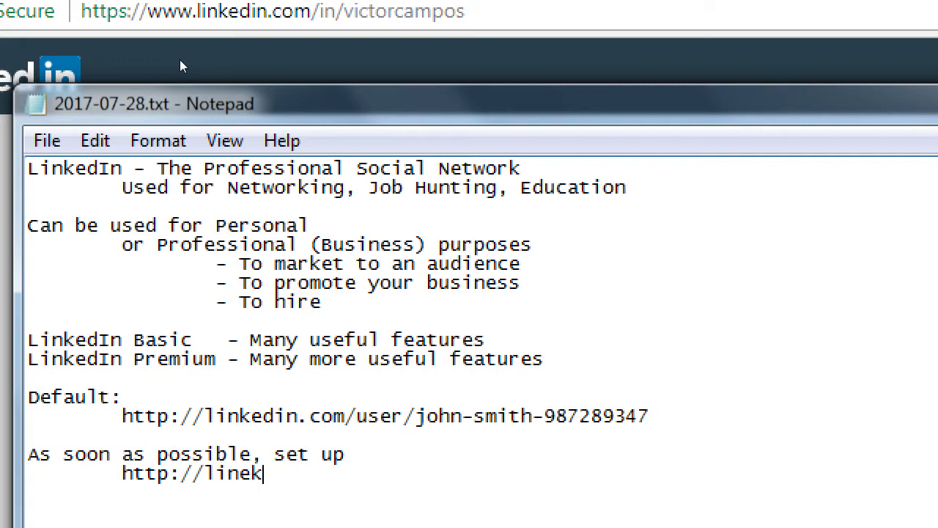
pyautogui.press('BackSpace')
pyautogui.press('BackSpace')
pyautogui.write('kedin.com/in/')
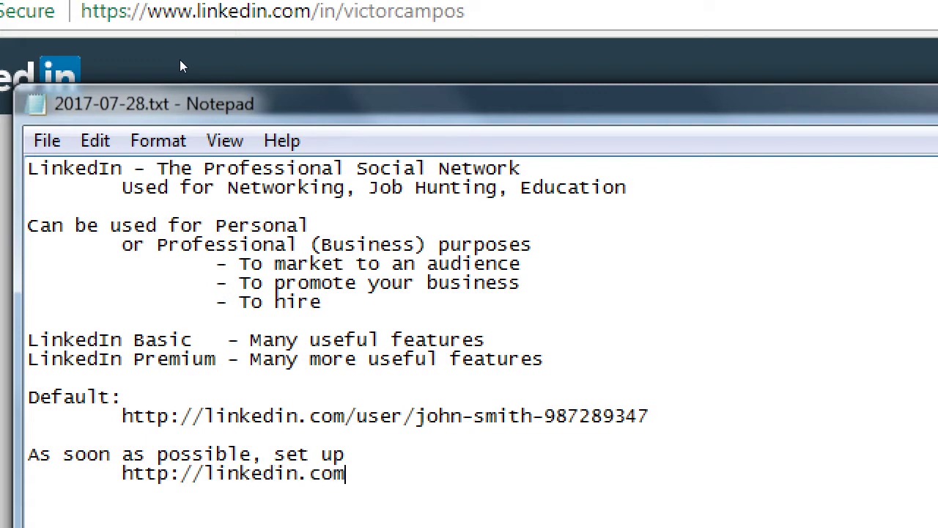
pyautogui.write('johnsmith')
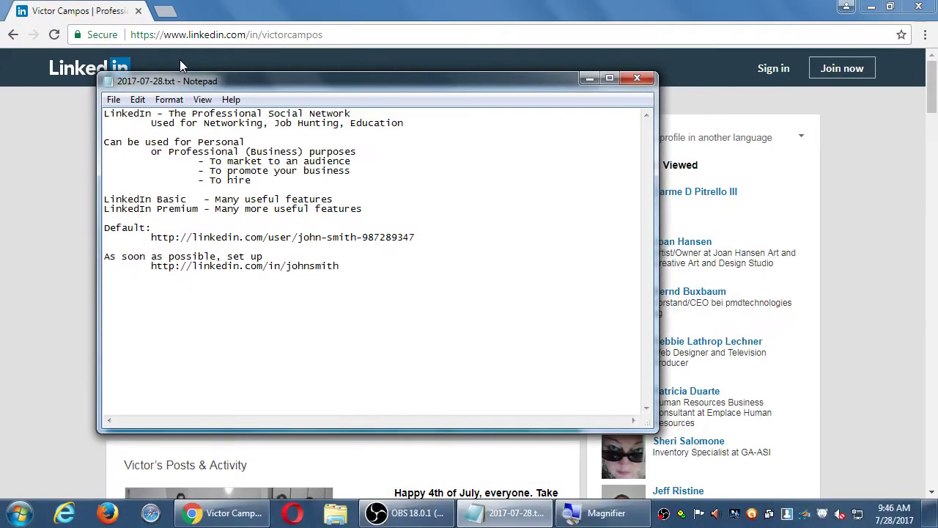
pyautogui.click(180, 59)
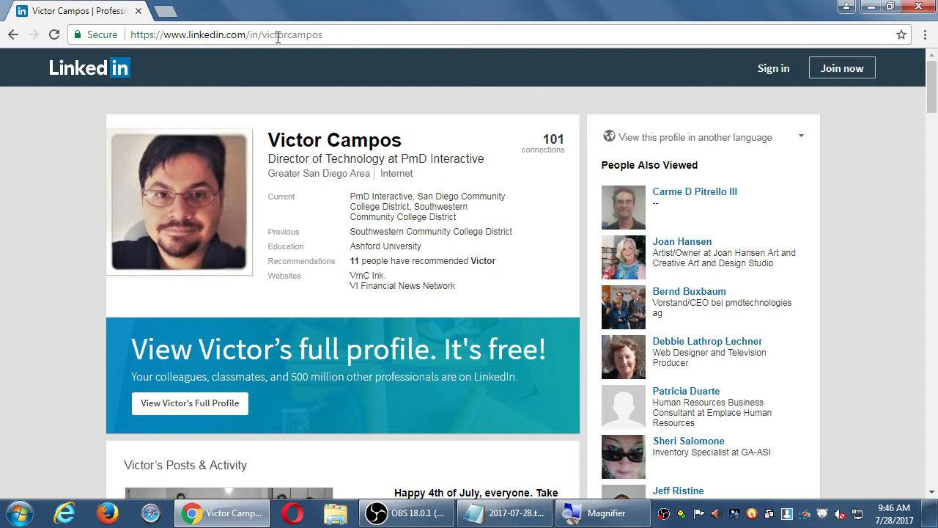
pyautogui.click(257, 37)
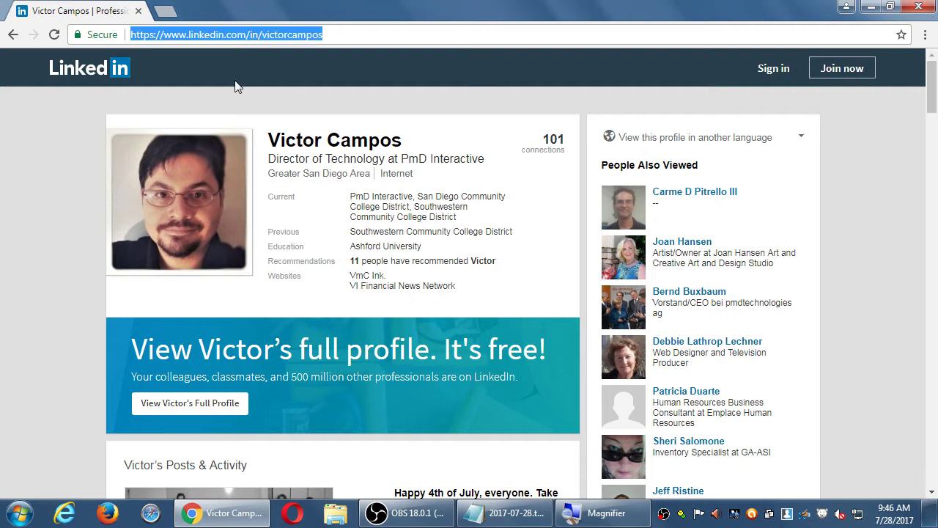
pyautogui.click(68, 160)
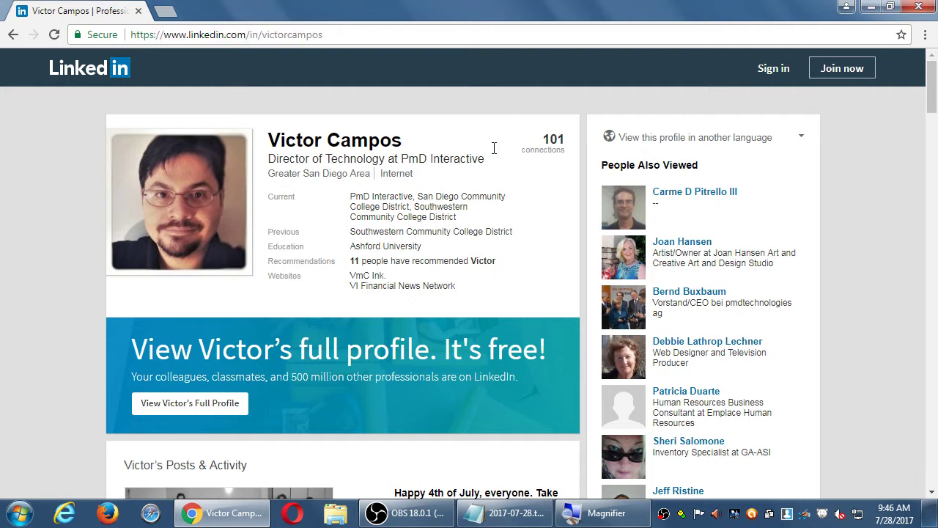
pyautogui.scroll(-1, 450, 215)
pyautogui.scroll(-6, 448, 215)
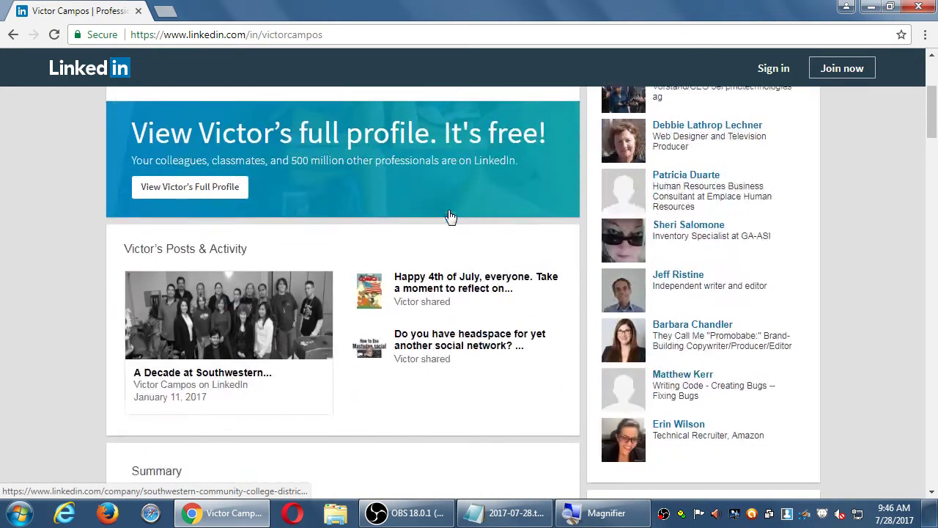
pyautogui.scroll(6, 449, 211)
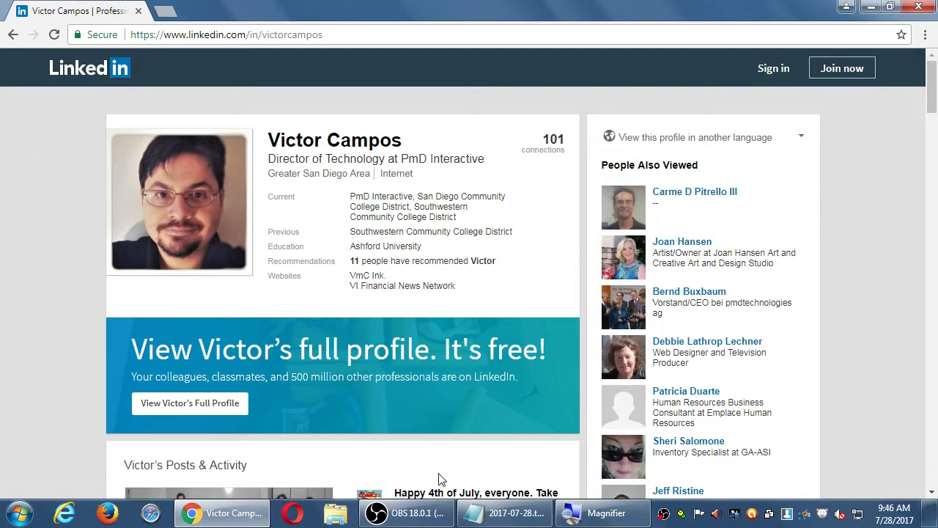
pyautogui.click(513, 517)
# Add 'For personal LIN accounts,' with an indented 'Set up the profile as soon as possible'
pyautogui.press('super+plus')
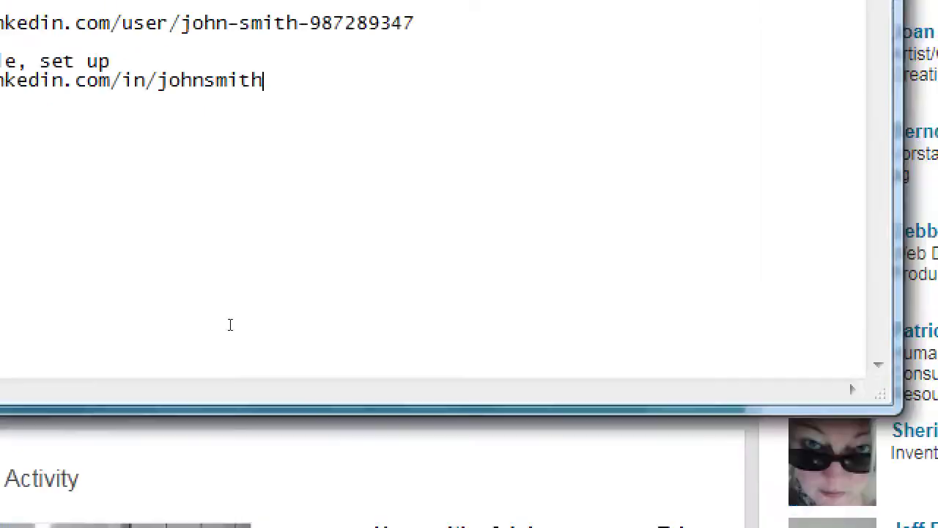
pyautogui.press('Return')
pyautogui.press('Return')
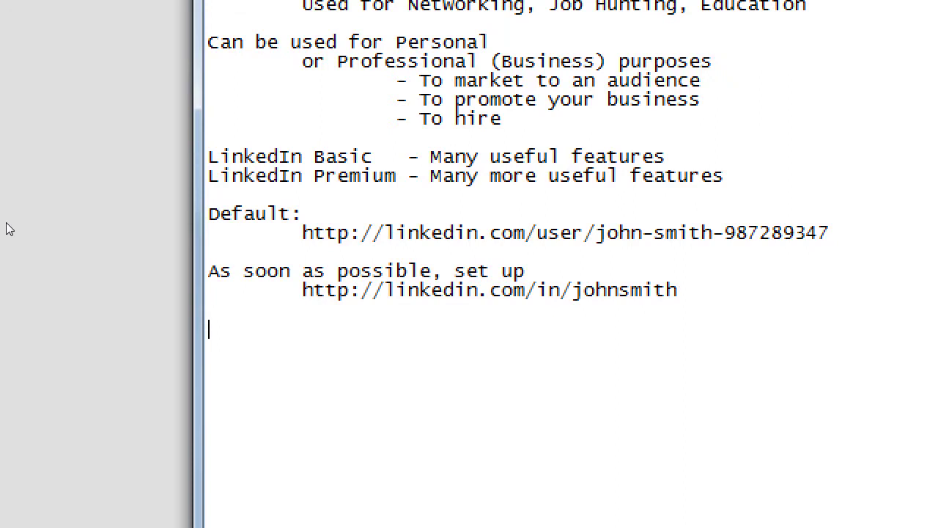
pyautogui.write('For persona')
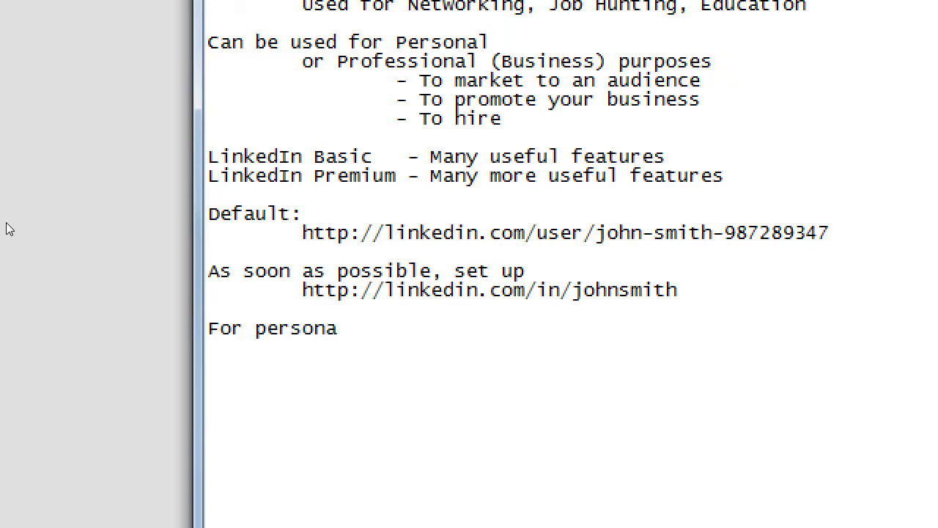
pyautogui.write('l LIN accounts,')
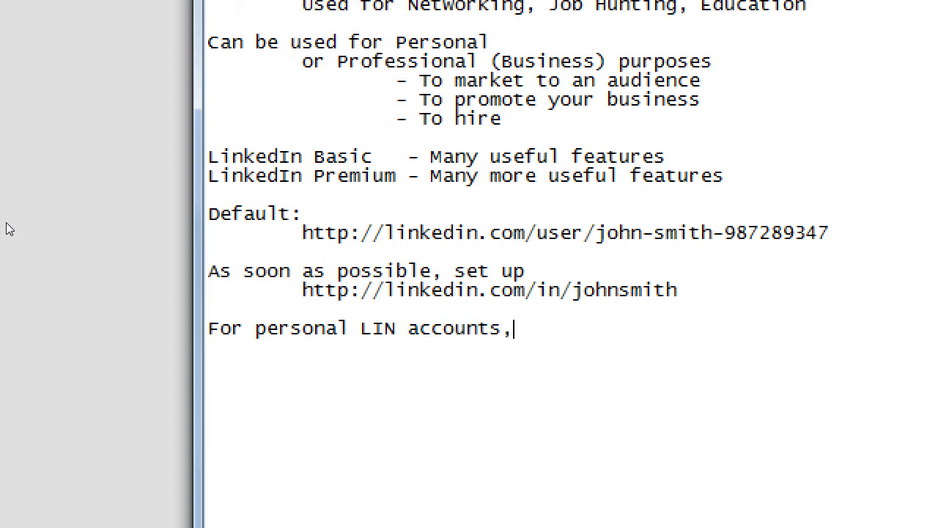
pyautogui.press('Return')
pyautogui.press('Tab')
pyautogui.write('Set up the profile ')
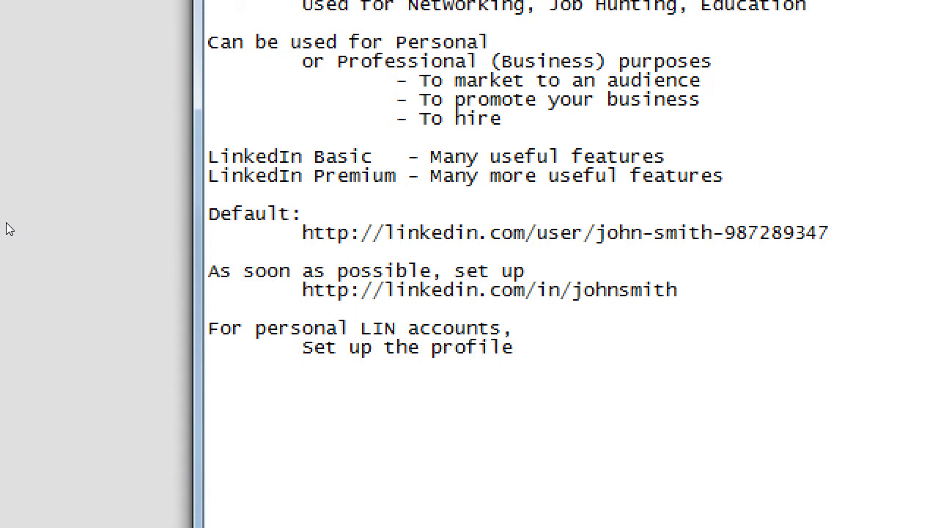
pyautogui.write('as soon as')
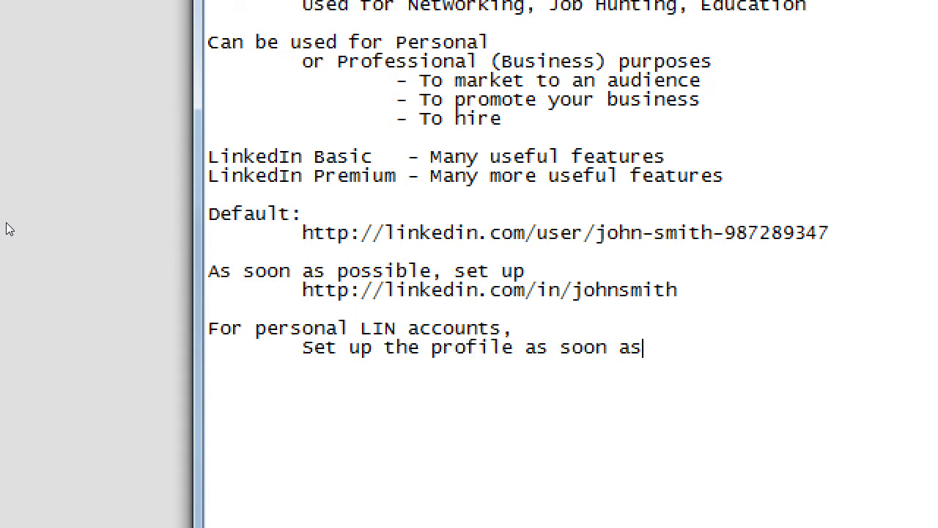
pyautogui.write(' possible')
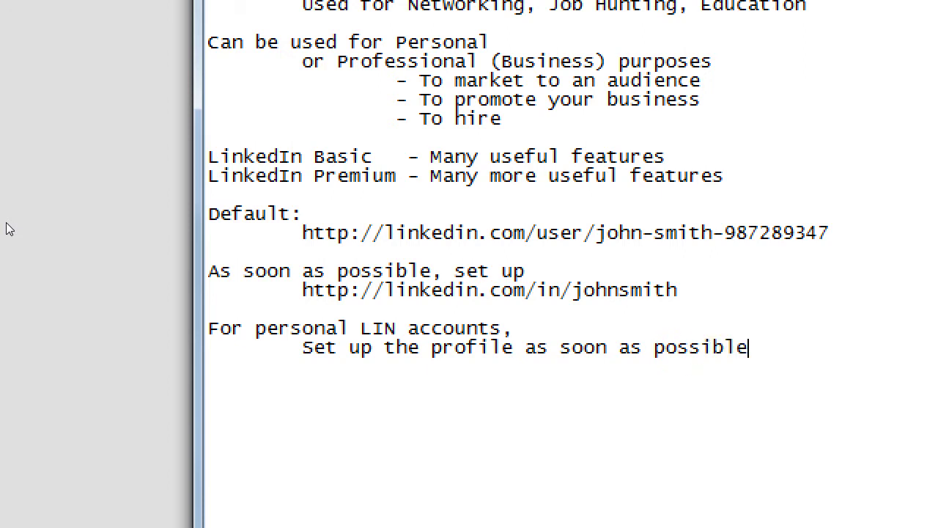
# Replace the word 'profile' with 'biography' in that line
pyautogui.hotkey('ctrl', 'Left')
pyautogui.hotkey('ctrl', 'Left')
pyautogui.hotkey('ctrl', 'Left')
pyautogui.hotkey('ctrl', 'Left')
pyautogui.press('Left')
pyautogui.hotkey('ctrl', 'shift', 'Left')
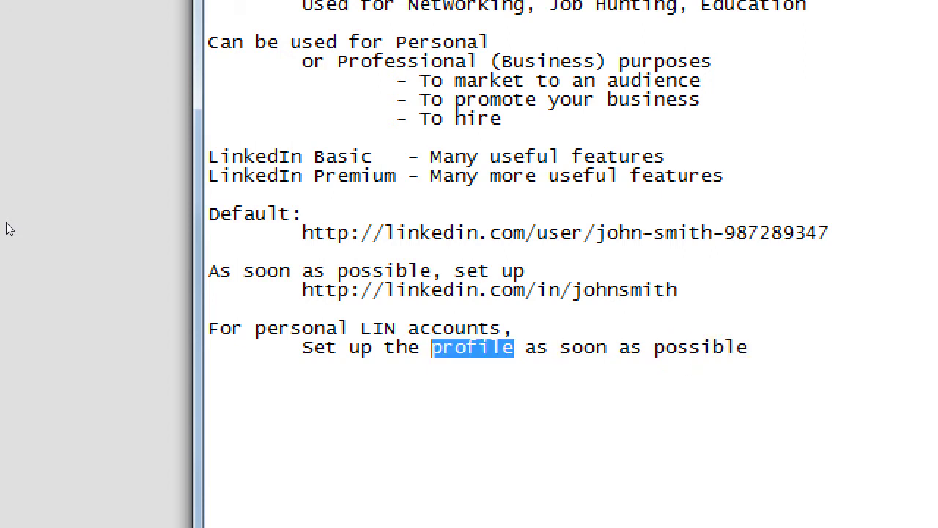
pyautogui.write('biography')
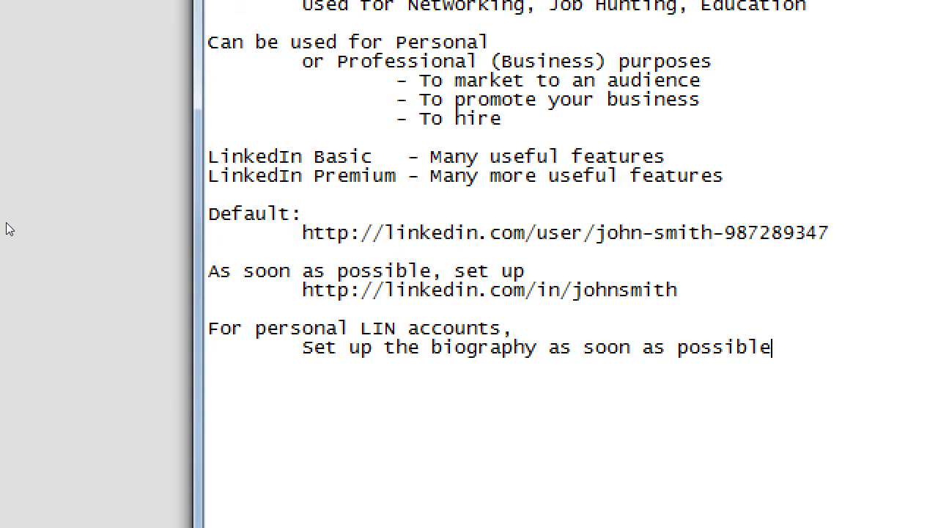
# Add a further-indented line '(like a good photo of your self)' beneath it
pyautogui.press('Return')
pyautogui.press('Tab')
pyautogui.press('Tab')
pyautogui.write('(like a good photo of ')
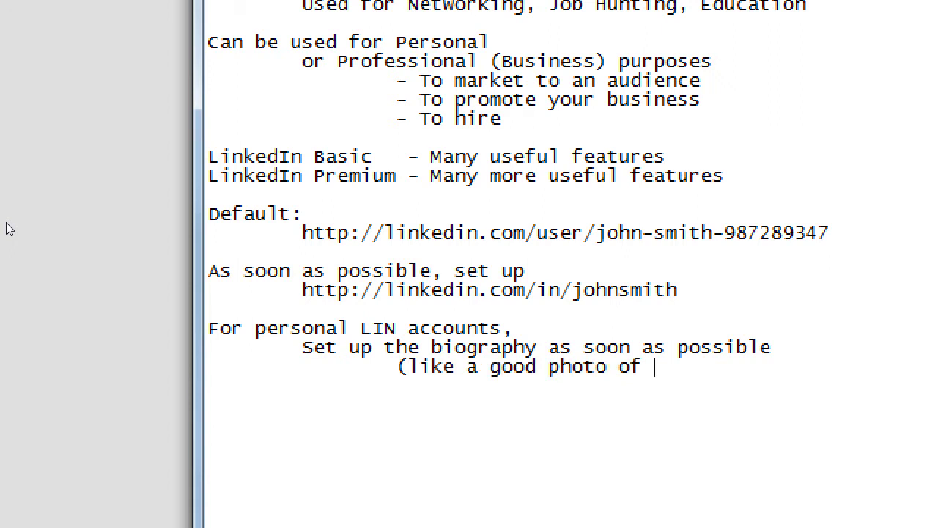
pyautogui.write('your self)')
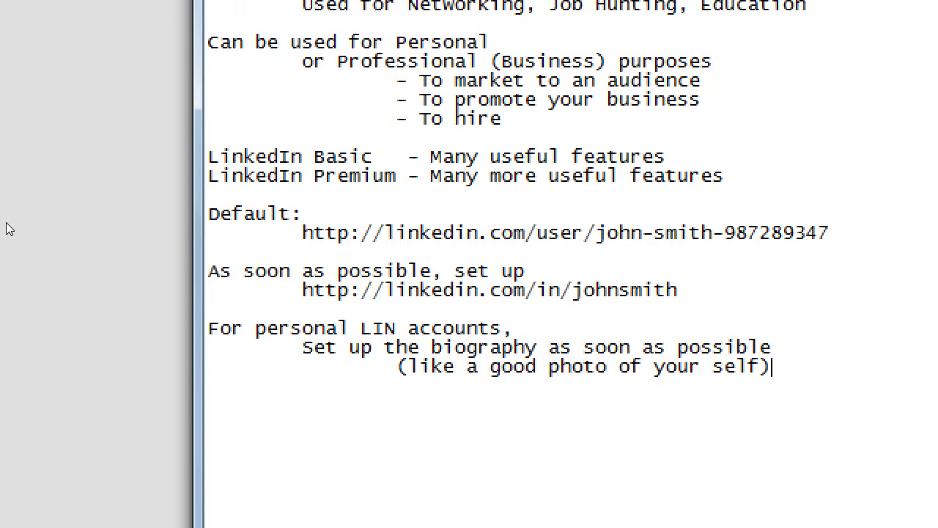
pyautogui.hotkey('shift', 'Home')
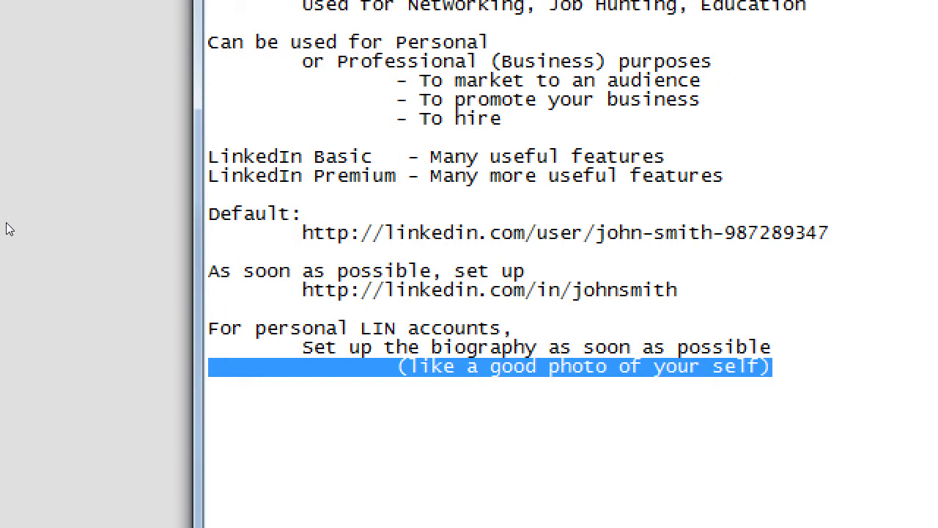
# Add the indented tips line '(good lighting. upper bod shot. s)', then switch to the LinkedIn page
pyautogui.press('End')
pyautogui.press('Return')
pyautogui.press('Tab')
pyautogui.press('Tab')
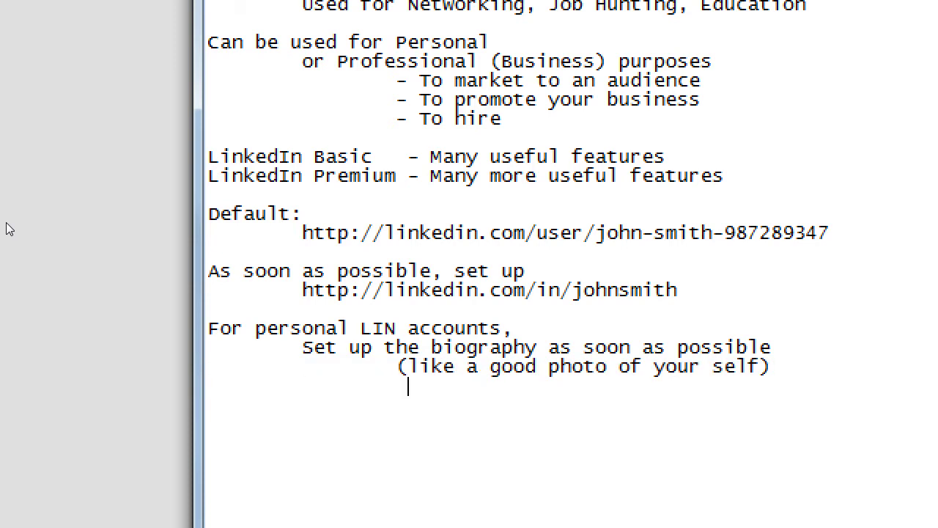
pyautogui.write('(good ')
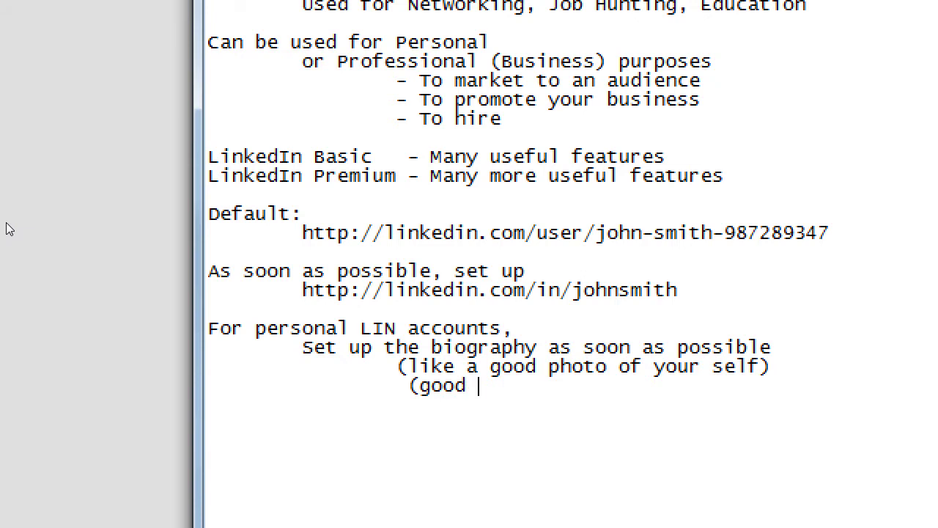
pyautogui.write('lighting')
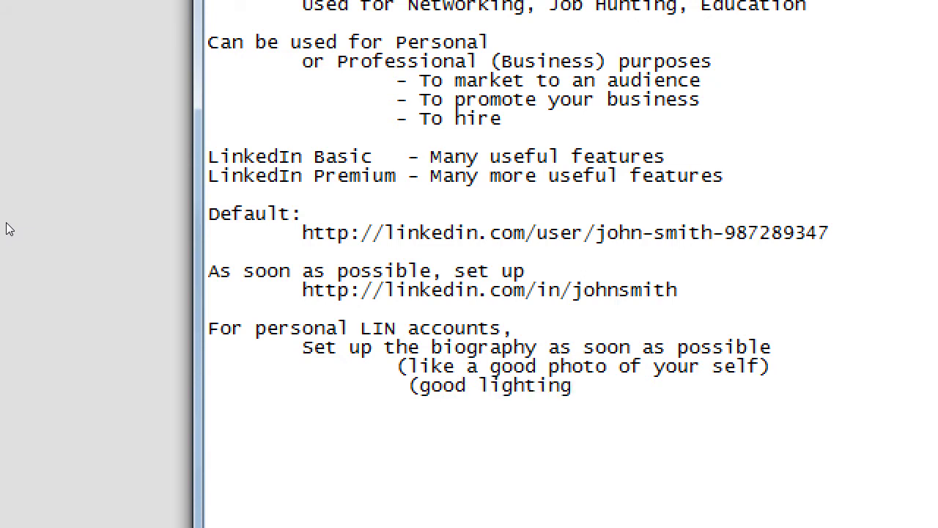
pyautogui.write('. upper bod shot')
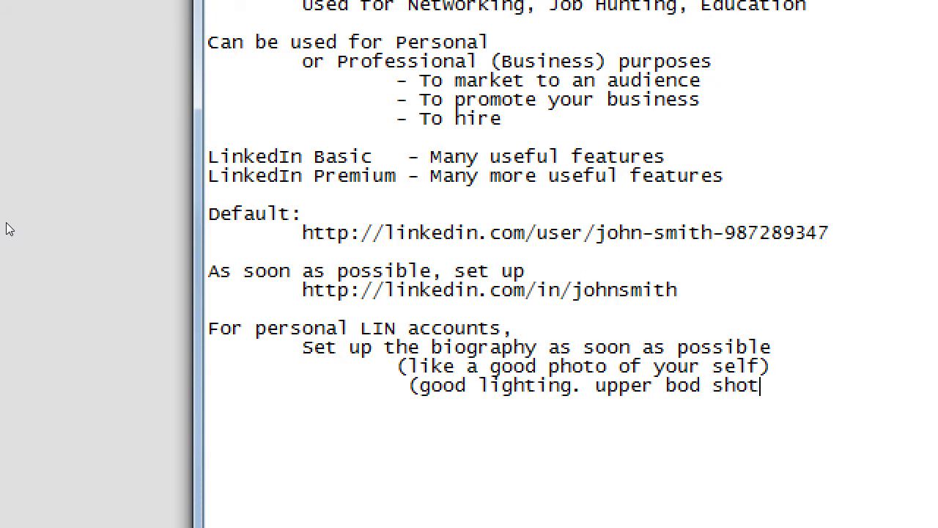
pyautogui.write('. smile')
pyautogui.write(')')
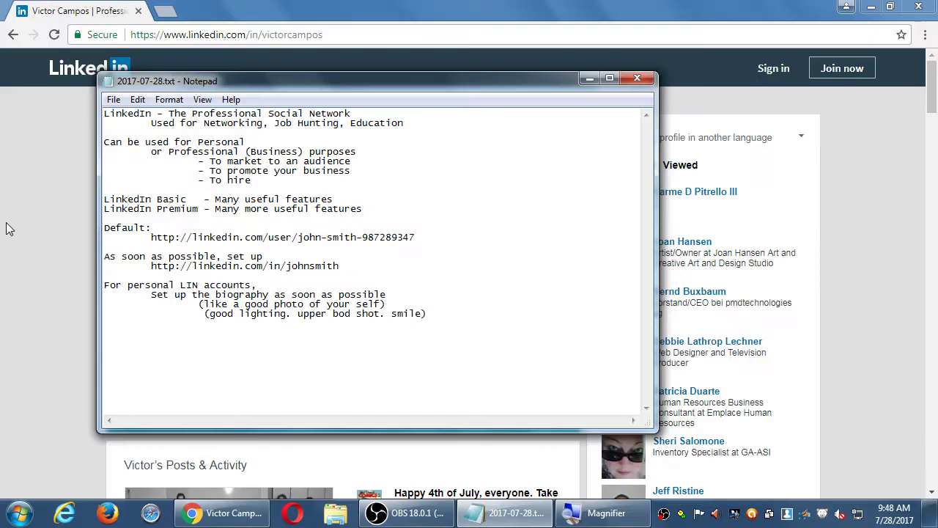
pyautogui.click(9, 216)
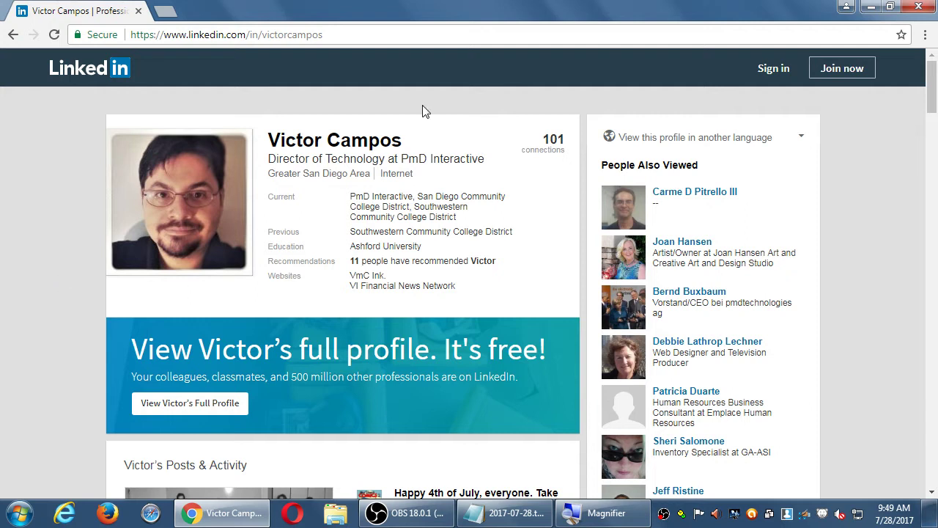
pyautogui.doubleClick(325, 158)
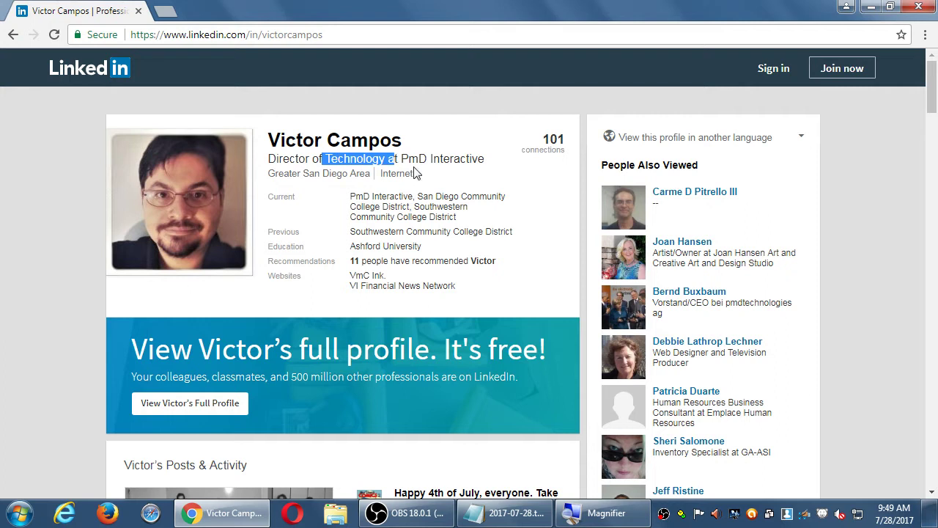
pyautogui.click(447, 216)
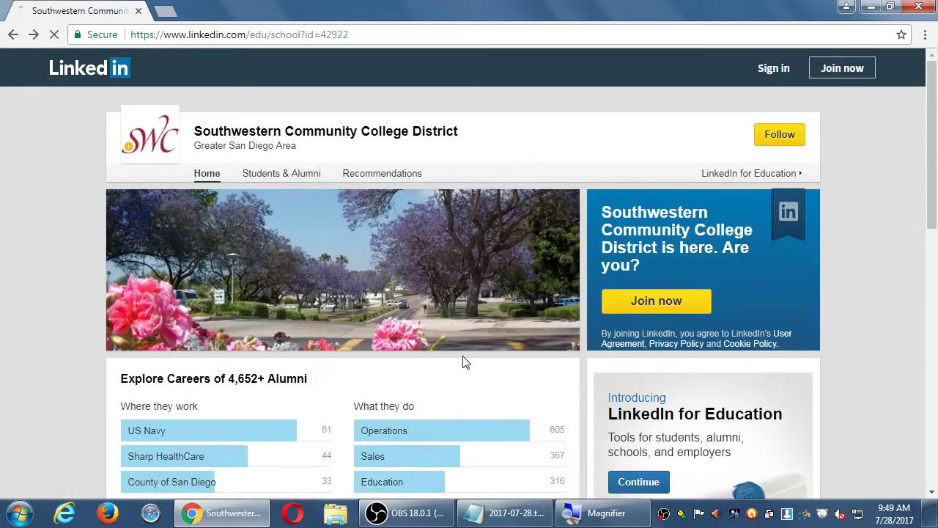
pyautogui.hotkey('alt', 'Left')
pyautogui.scroll(-3, 291, 346)
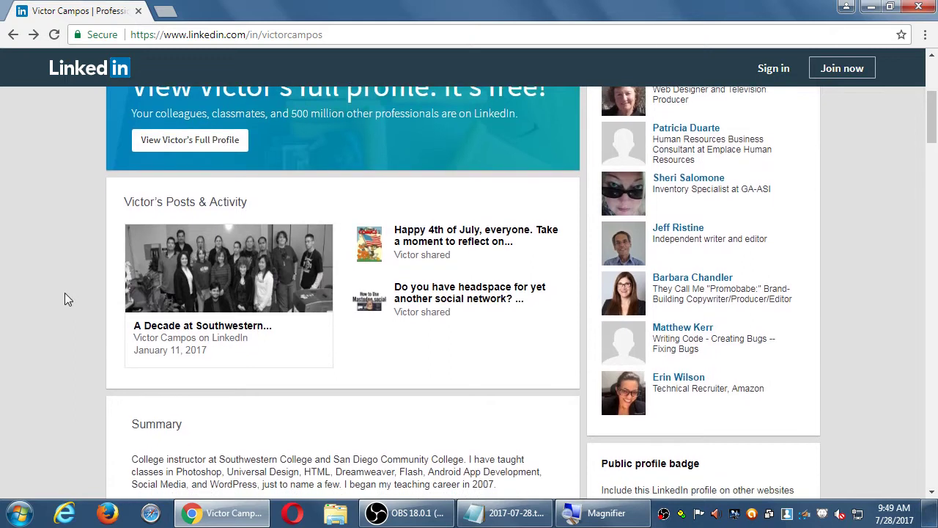
pyautogui.scroll(-3, 64, 293)
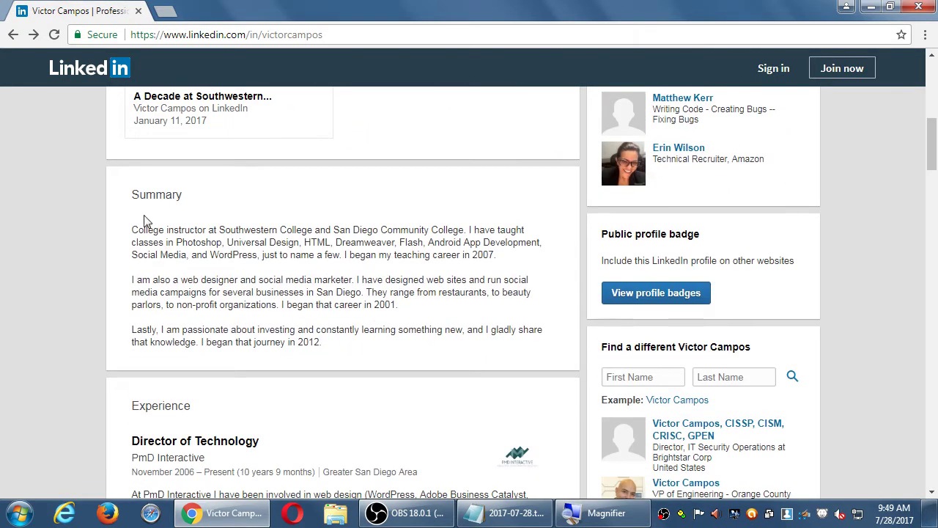
pyautogui.scroll(-3, 266, 302)
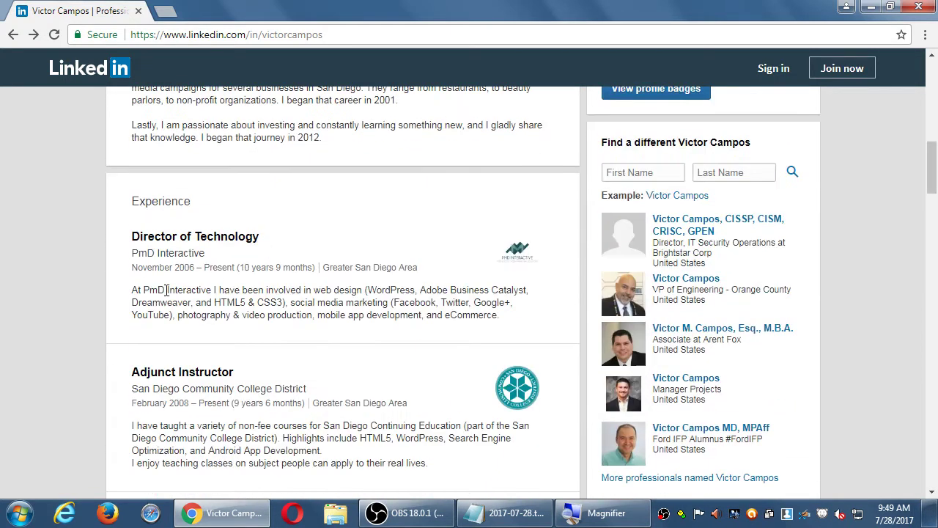
pyautogui.scroll(-10, 184, 275)
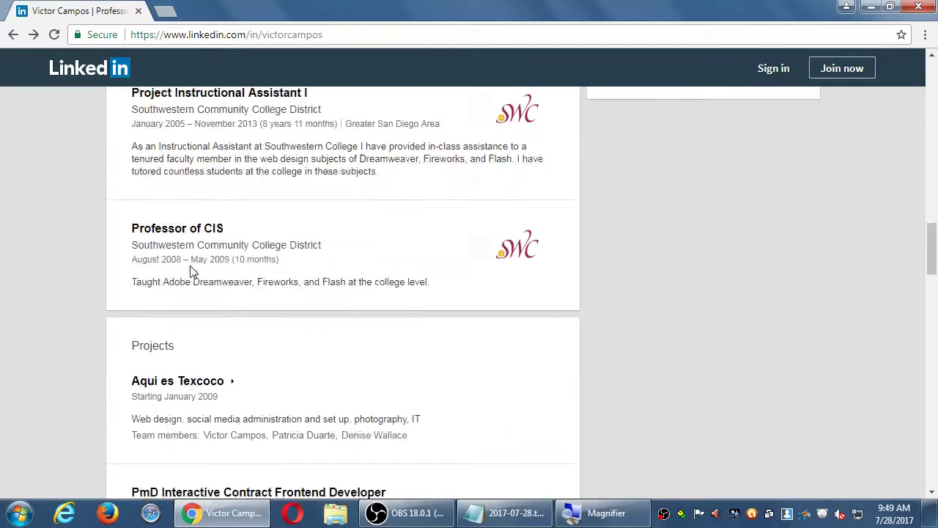
pyautogui.scroll(-13, 189, 271)
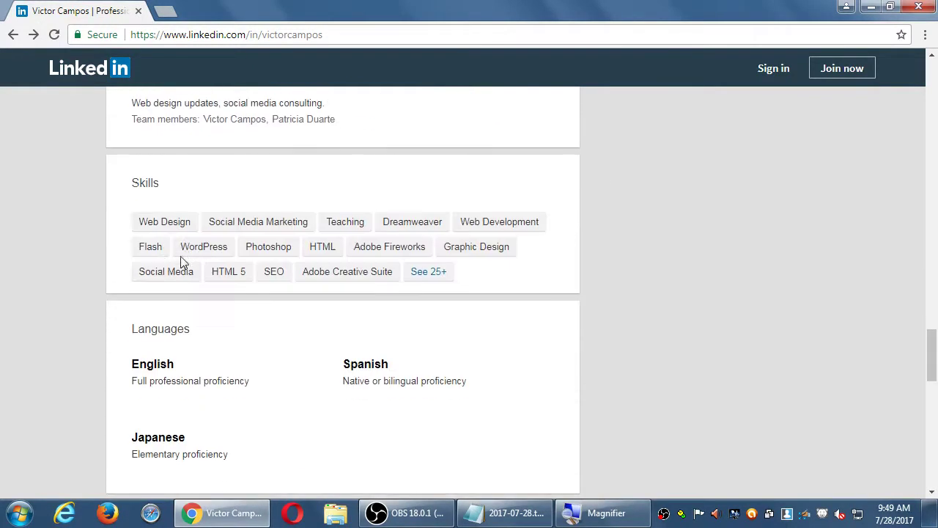
pyautogui.scroll(-2, 101, 267)
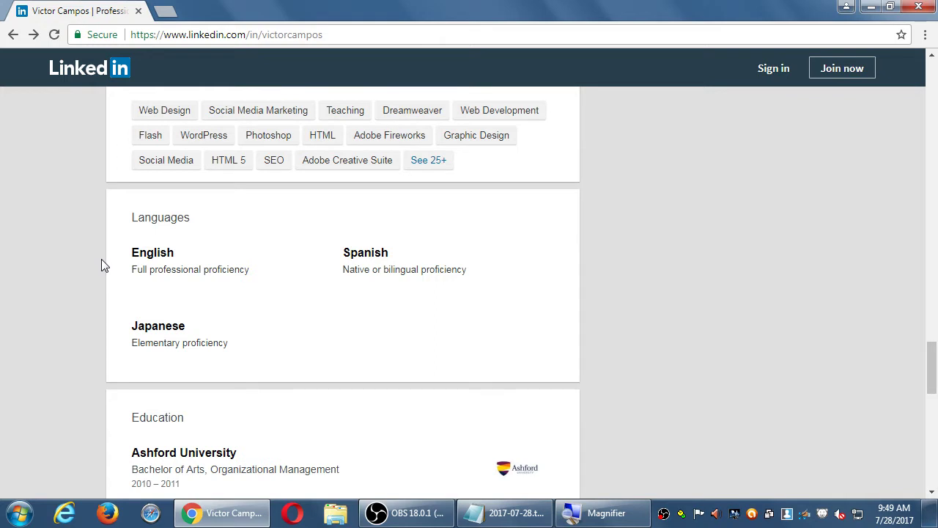
pyautogui.scroll(-4, 102, 259)
pyautogui.scroll(-5, 103, 265)
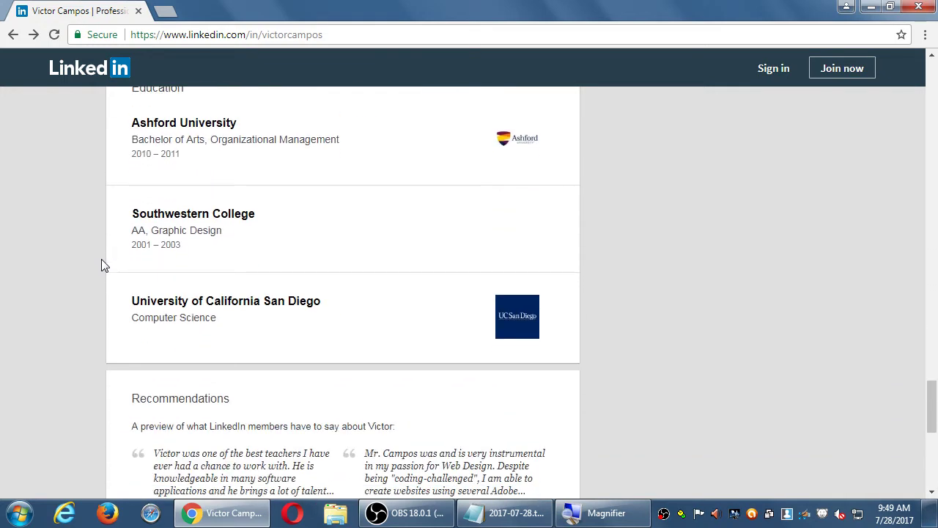
pyautogui.scroll(-2, 101, 266)
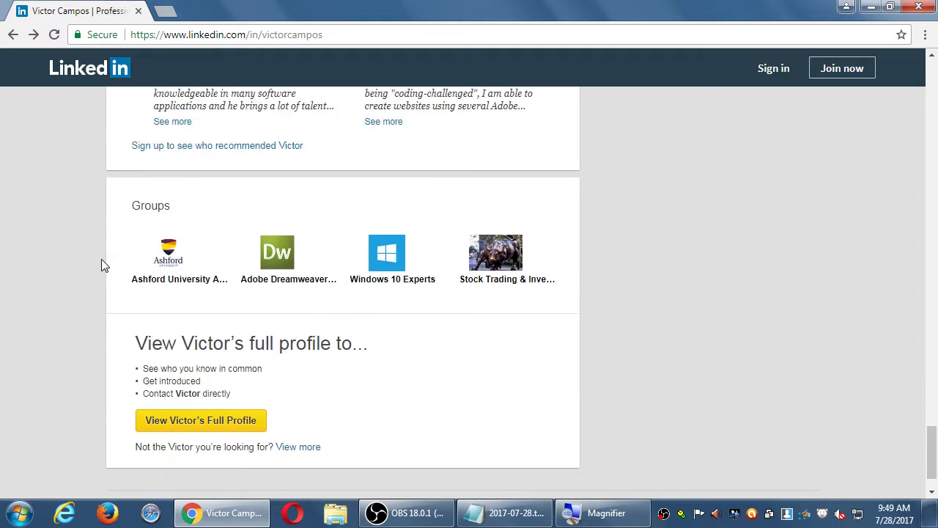
pyautogui.press('Home')
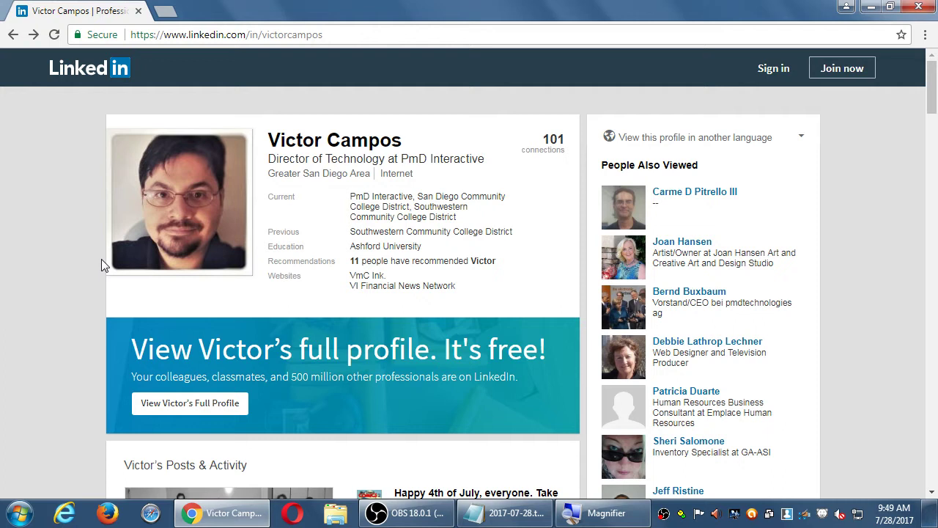
pyautogui.scroll(-4, 59, 268)
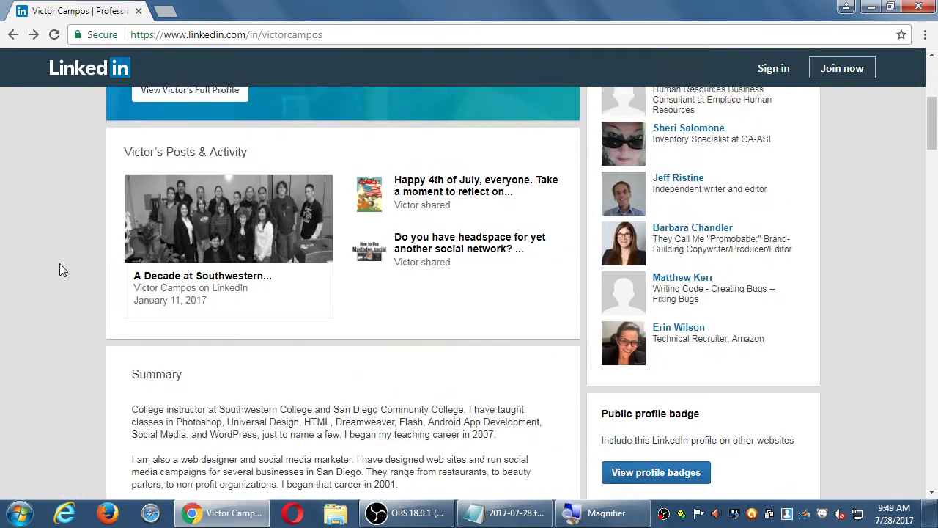
# Back in Notepad, add the indented line 'Fill in as much as you want, but recommendation:'
pyautogui.click(496, 515)
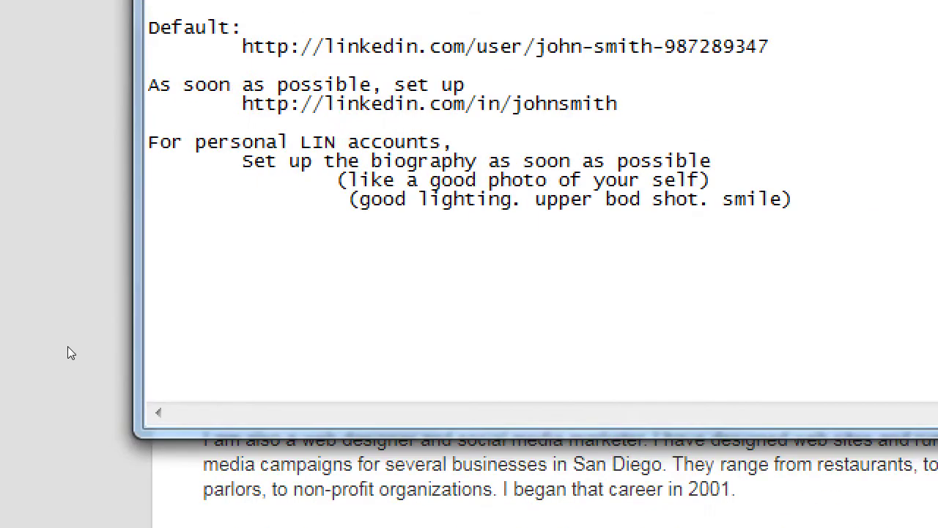
pyautogui.press('Return')
pyautogui.press('Tab')
pyautogui.write('Fill in as ')
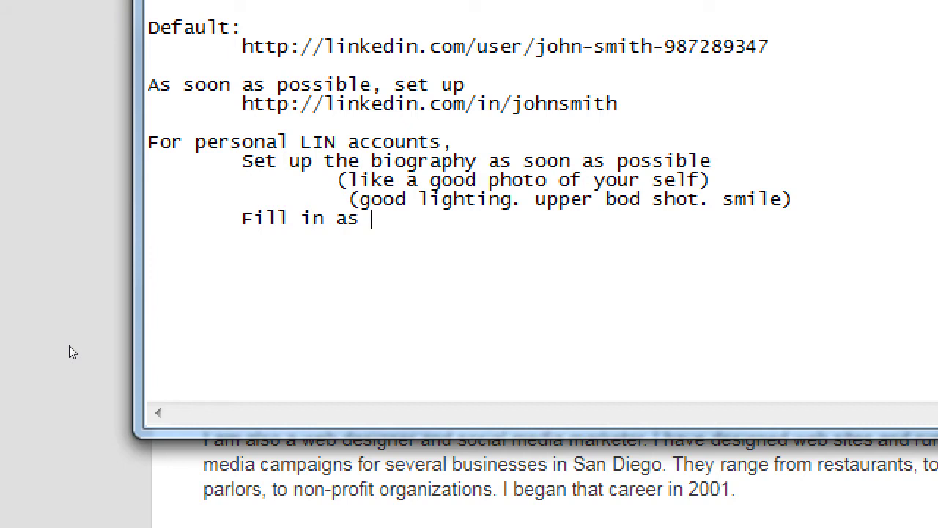
pyautogui.write('much as you want, but ')
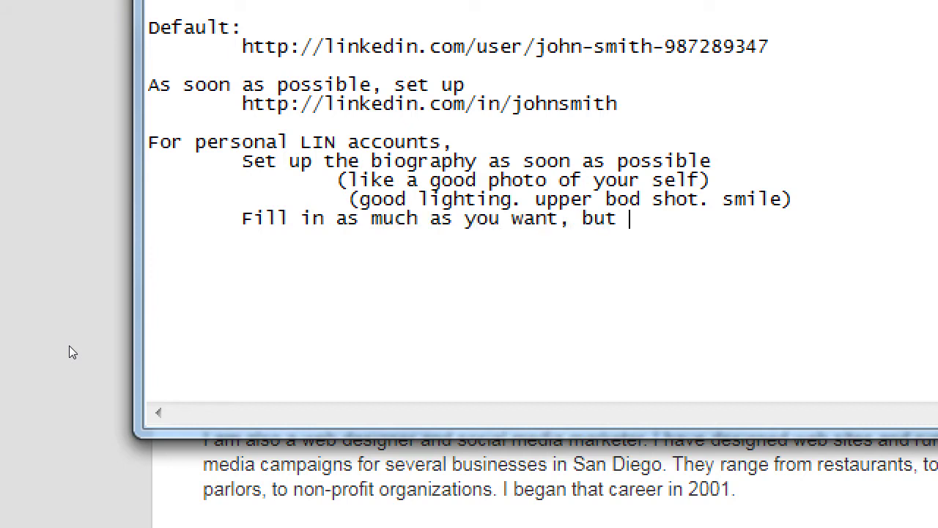
pyautogui.write('recommend')
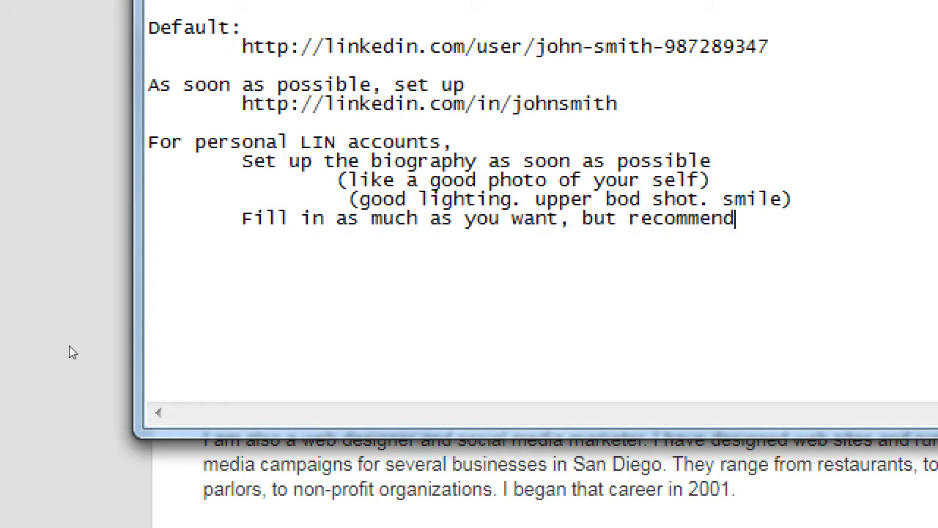
pyautogui.write('ation:')
# Add sub-lines 'fill in as much as you can to take advantage' / 'of setting up connections'
pyautogui.press('Return')
pyautogui.press('Tab')
pyautogui.press('Tab')
pyautogui.write('fil')
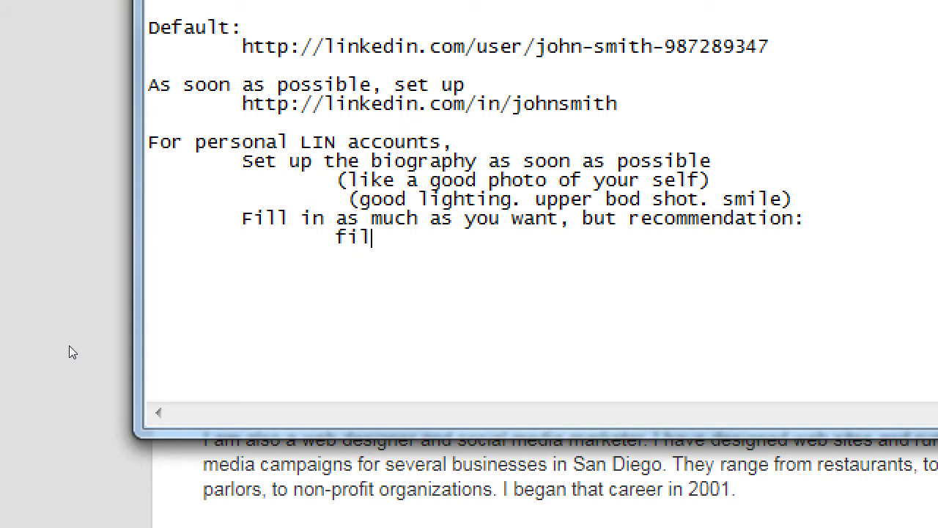
pyautogui.write('l in as m')
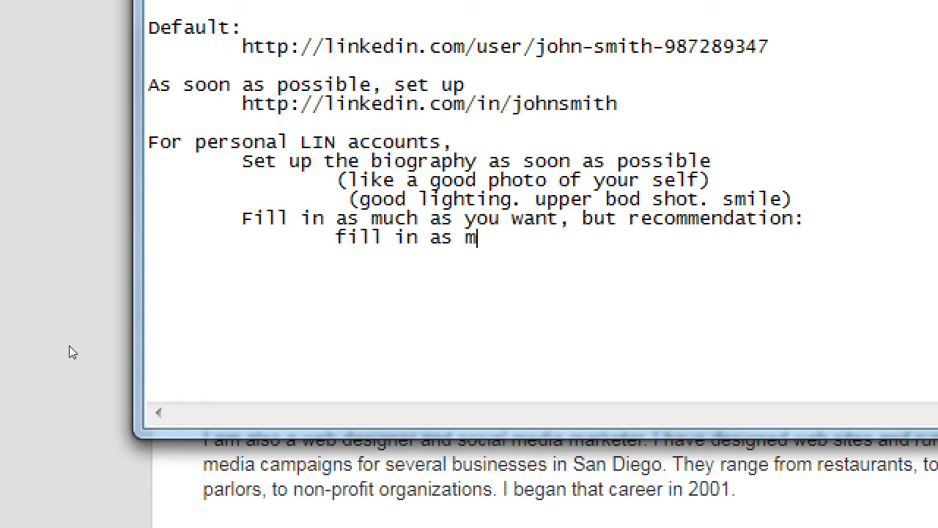
pyautogui.write('uch as you can to ')
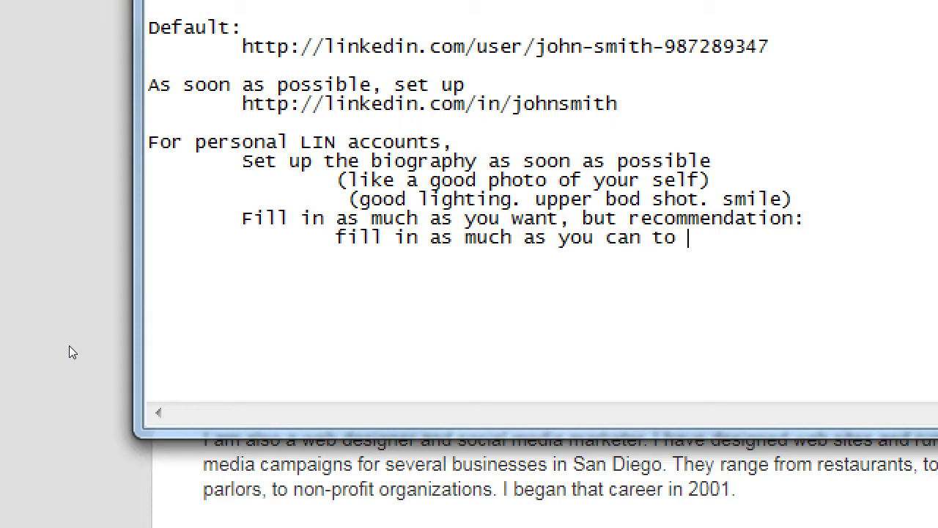
pyautogui.write('take advantage')
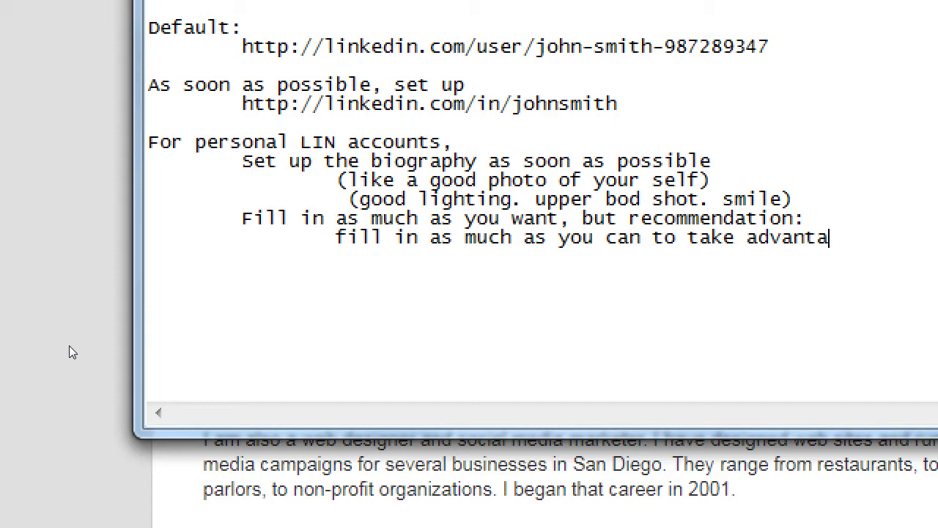
pyautogui.press('Return')
pyautogui.press('Tab')
pyautogui.press('Tab')
pyautogui.write('of sett')
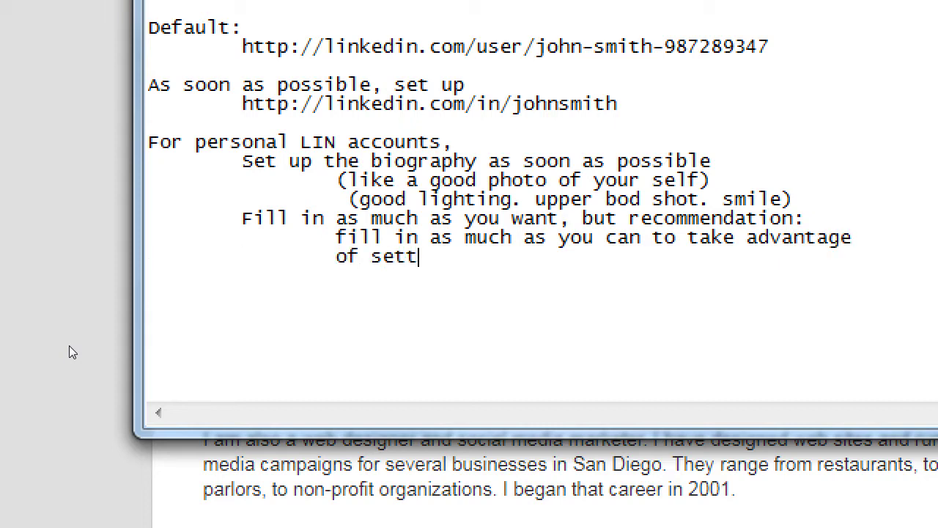
pyautogui.write('ing up connections')
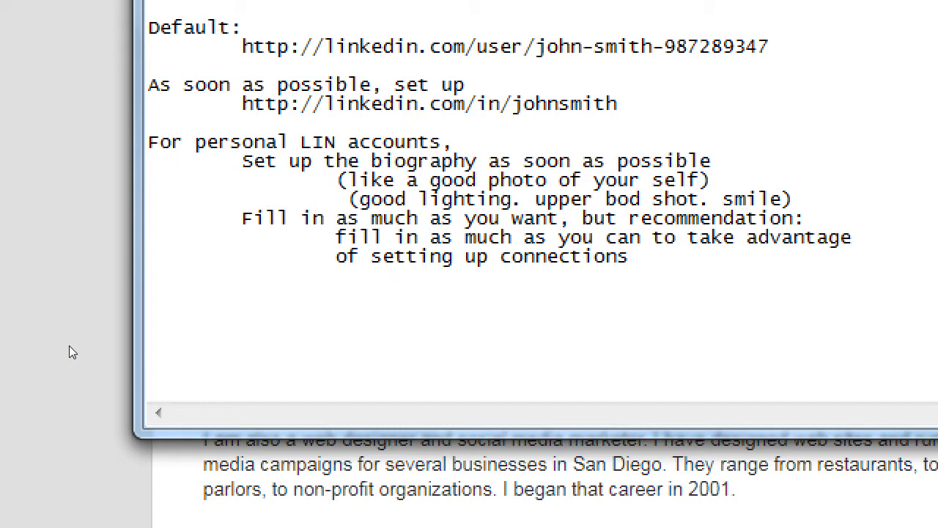
# Type the heading 'Use LIN selfishly - What's in it for YOU?' on a new line
pyautogui.press('Return')
pyautogui.press('Return')
pyautogui.write('Use LIN')
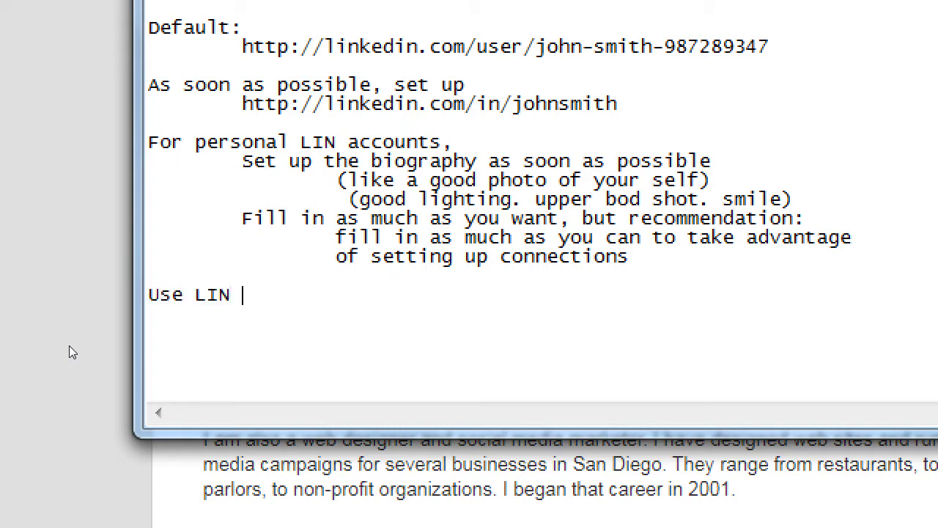
pyautogui.write(' selfish')
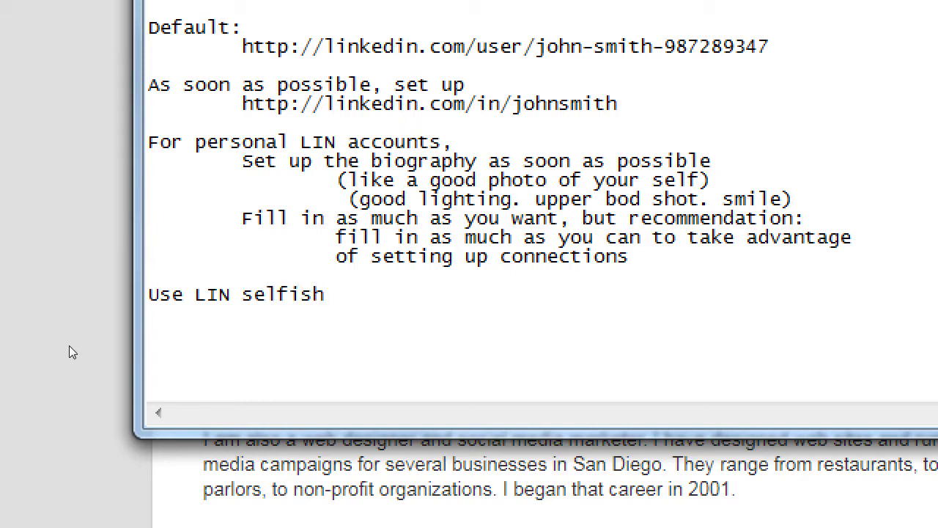
pyautogui.write('ly - What')
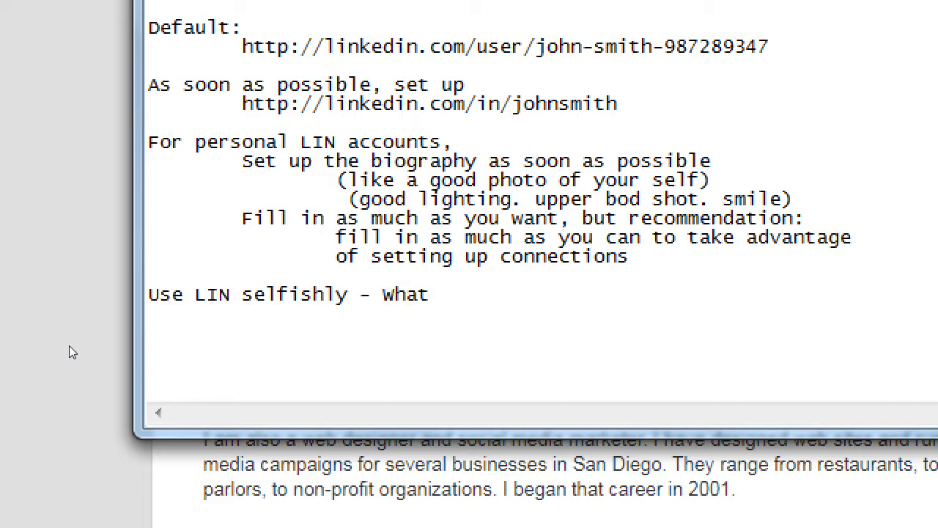
pyautogui.write("'s")
pyautogui.press('BackSpace')
pyautogui.write('s in it for YOU?')
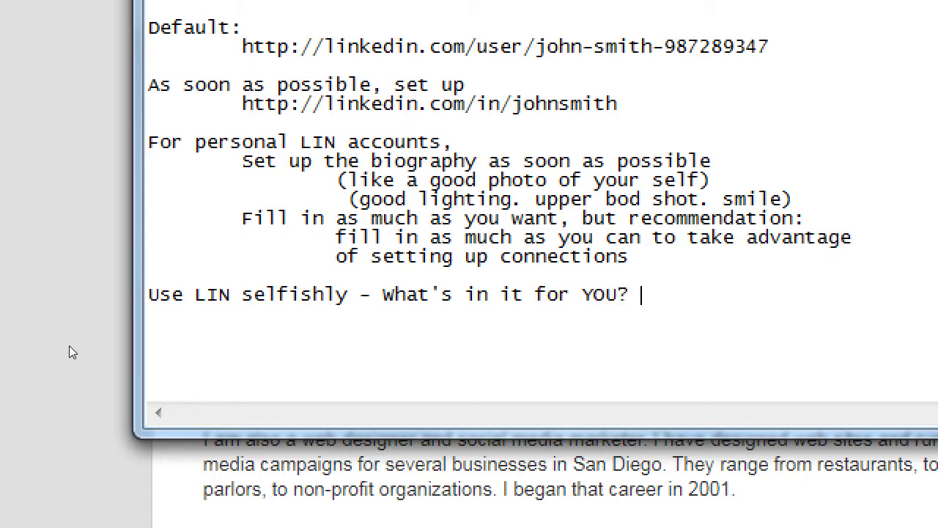
# Add indented questions 'Why would you connect with someone?' and 'Why would you follow someone (or business)?'
pyautogui.press('Return')
pyautogui.press('Tab')
pyautogui.write('Why would ')
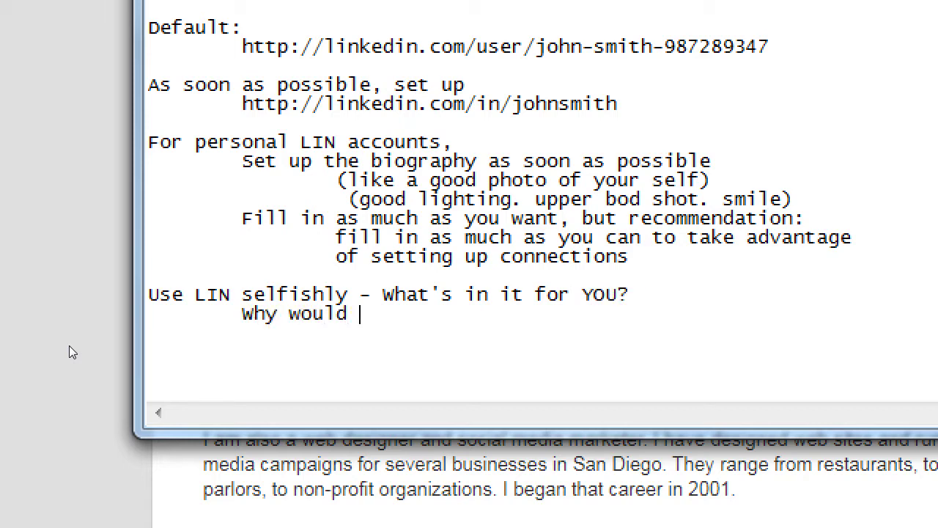
pyautogui.write('you connect wit')
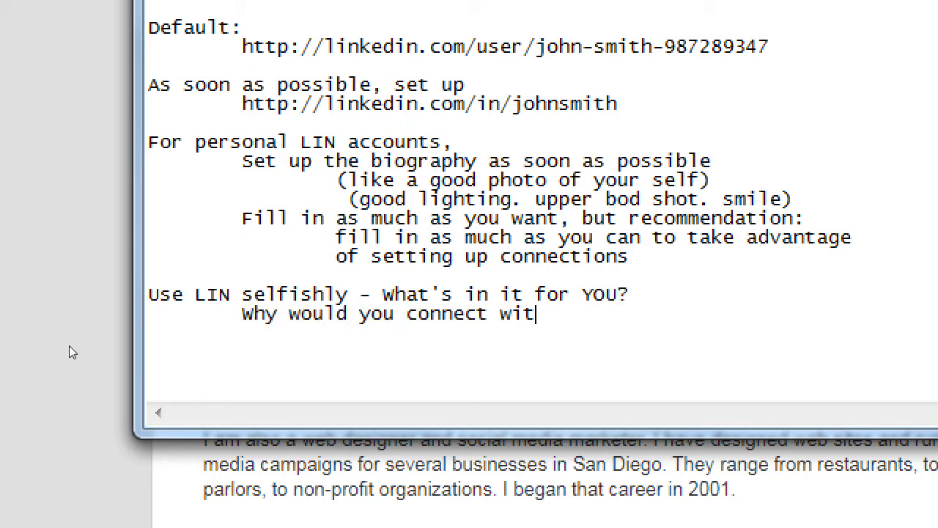
pyautogui.write('h someone?')
pyautogui.press('Return')
pyautogui.press('Tab')
pyautogui.write('W')
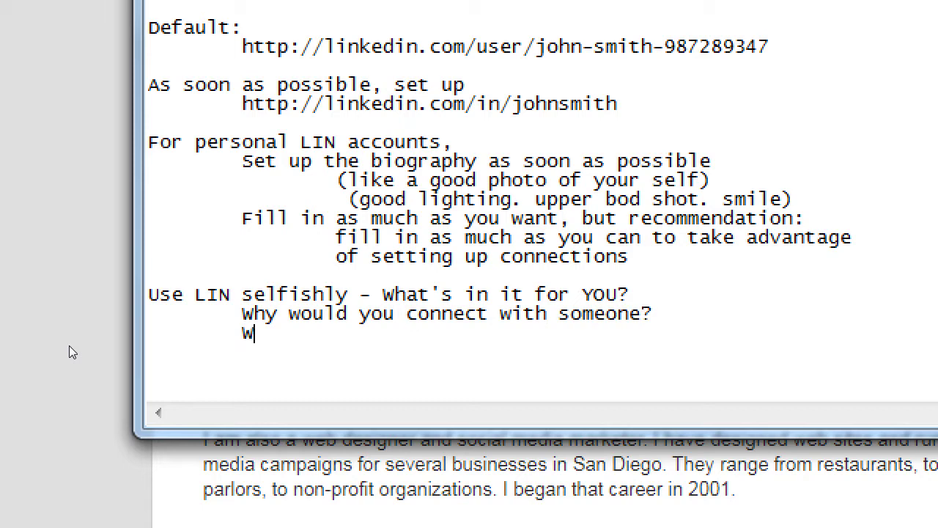
pyautogui.write('hy would you follow')
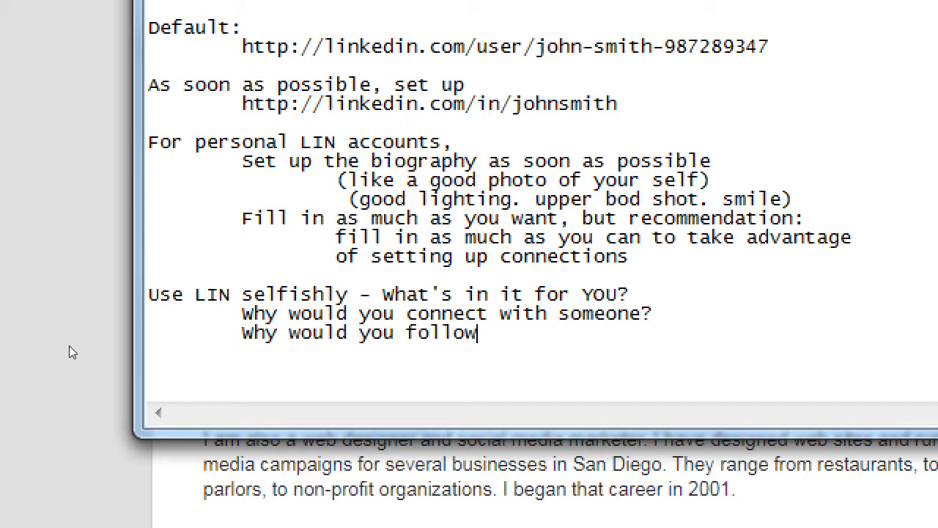
pyautogui.write(' someone (o')
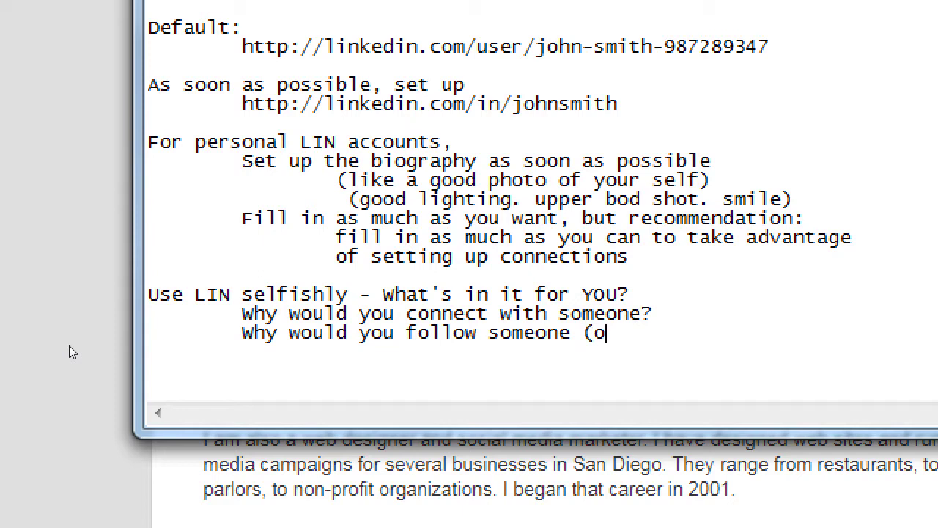
pyautogui.write('r busines')
pyautogui.press('BackSpace')
pyautogui.press('BackSpace')
pyautogui.write('sines')
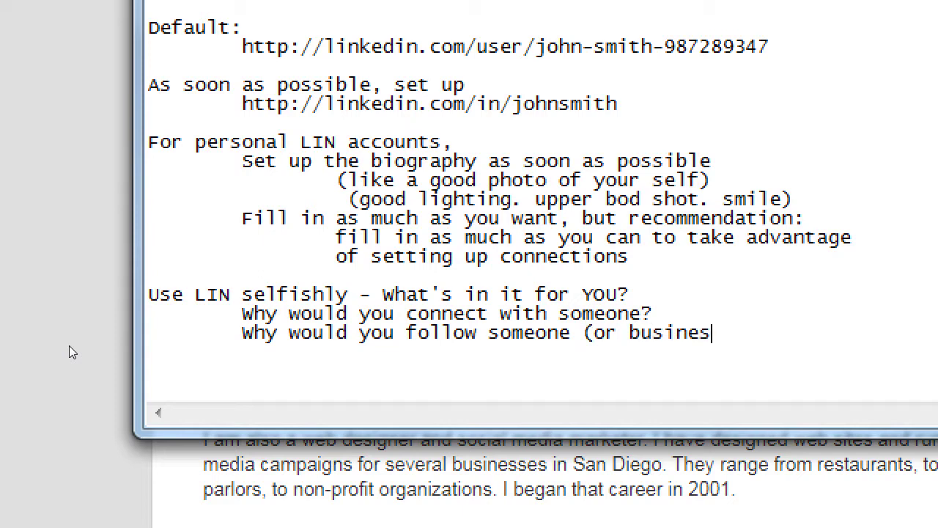
pyautogui.write('s)?')
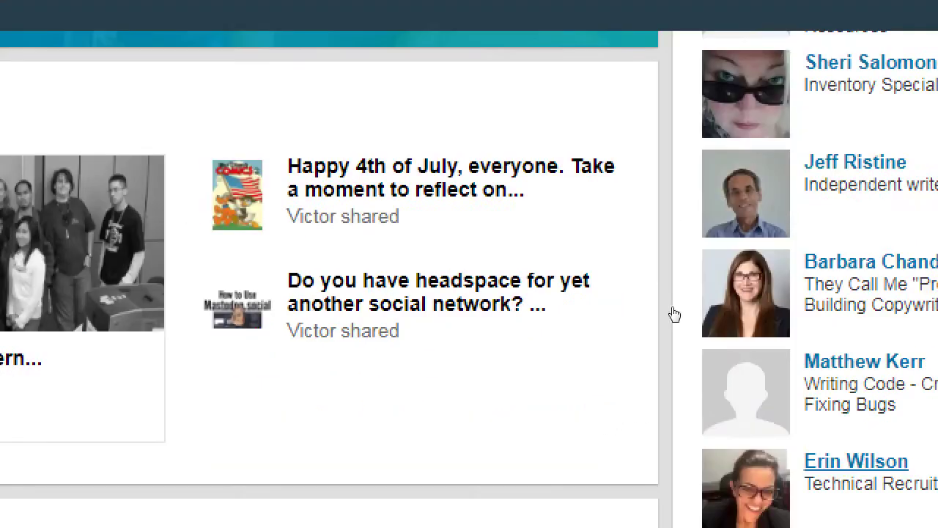
# Scroll the LinkedIn profile in Chrome back up to its top
pyautogui.scroll(5, 645, 308)
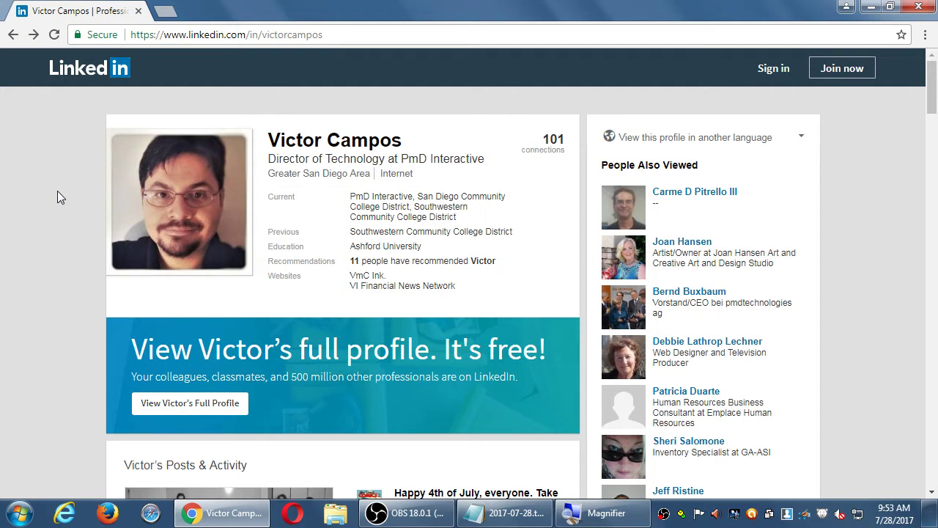
# Scroll down and up through the LinkedIn profile, then return to the Notepad notes
pyautogui.scroll(-3, 813, 227)
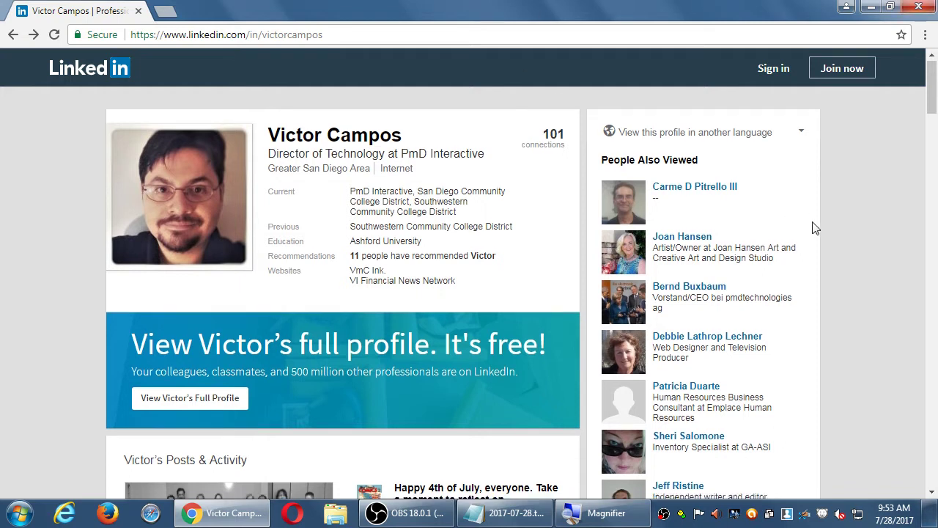
pyautogui.scroll(3, 813, 230)
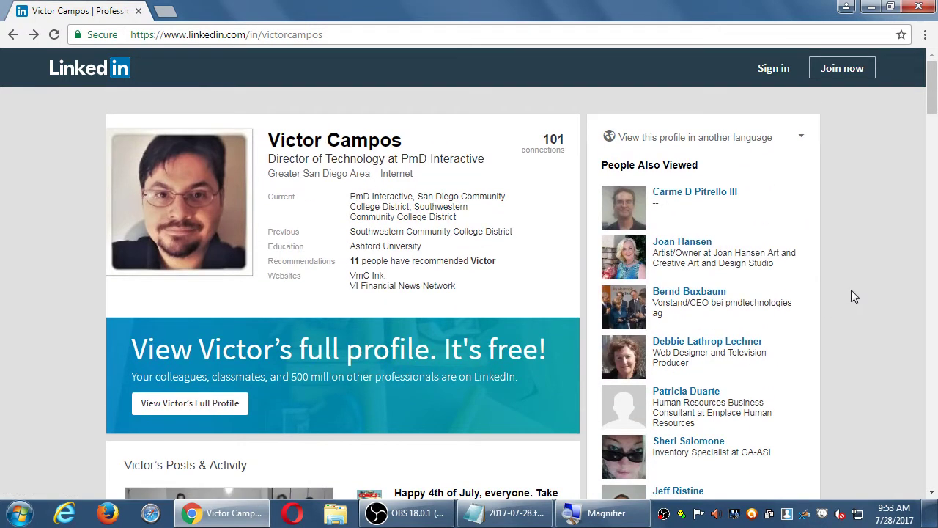
pyautogui.scroll(-2, 851, 289)
pyautogui.scroll(-1, 904, 277)
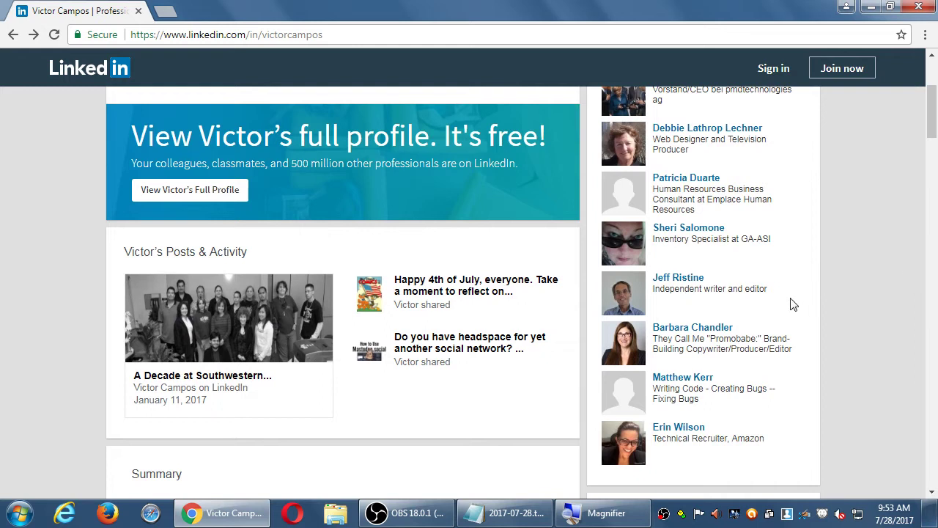
pyautogui.scroll(3, 762, 284)
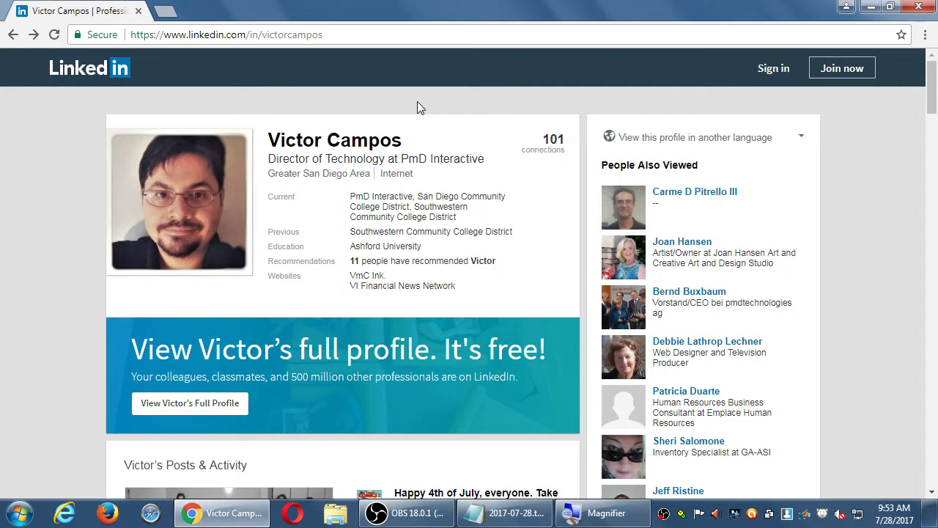
pyautogui.click(506, 512)
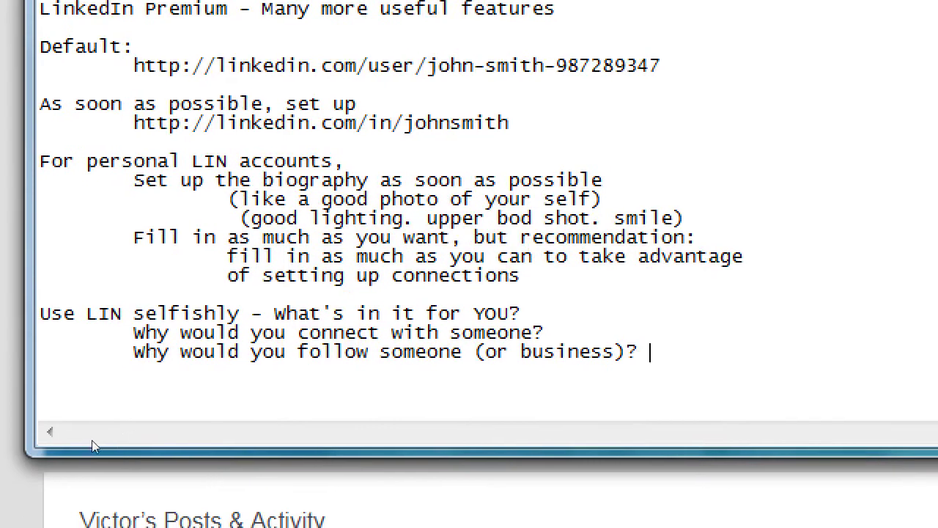
# Add the line 'Default (not private account) - Your infomration is public'
pyautogui.press('Return')
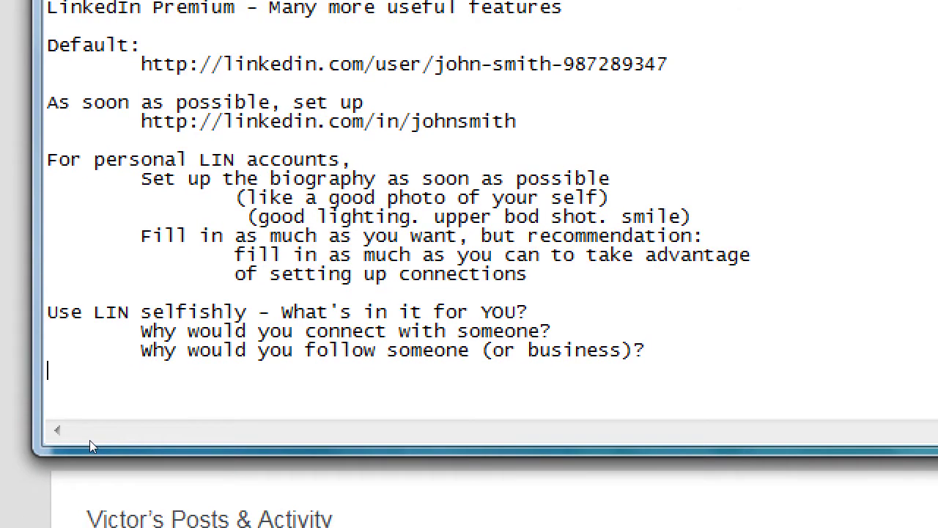
pyautogui.press('Return')
pyautogui.write('Defa')
pyautogui.press('BackSpace')
pyautogui.write('fault (not p')
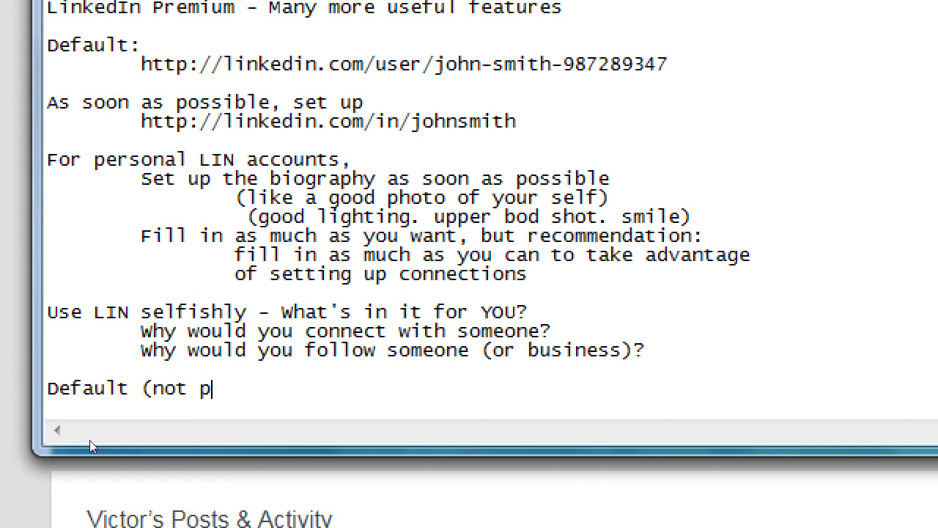
pyautogui.write('rivate)')
pyautogui.press('Left')
pyautogui.press('Left')
pyautogui.write('ac')
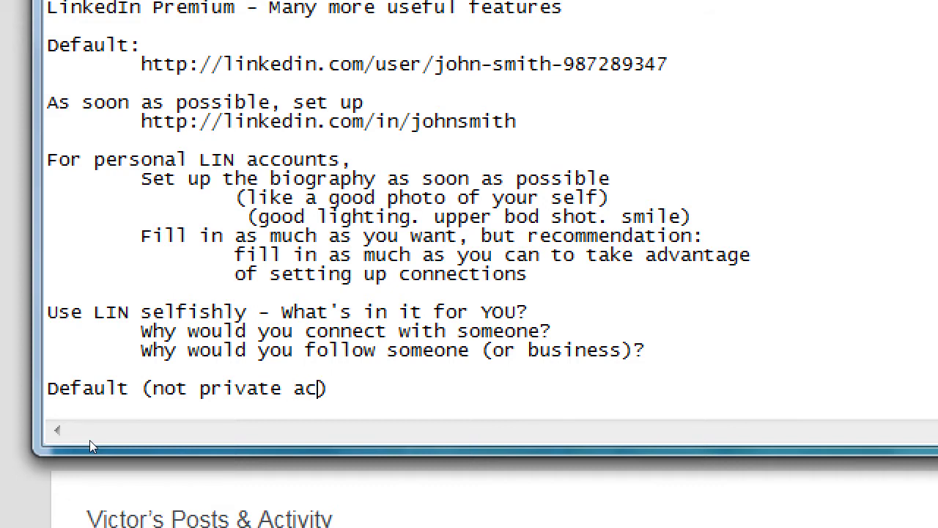
pyautogui.write('count')
pyautogui.press('End')
pyautogui.press('BackSpace')
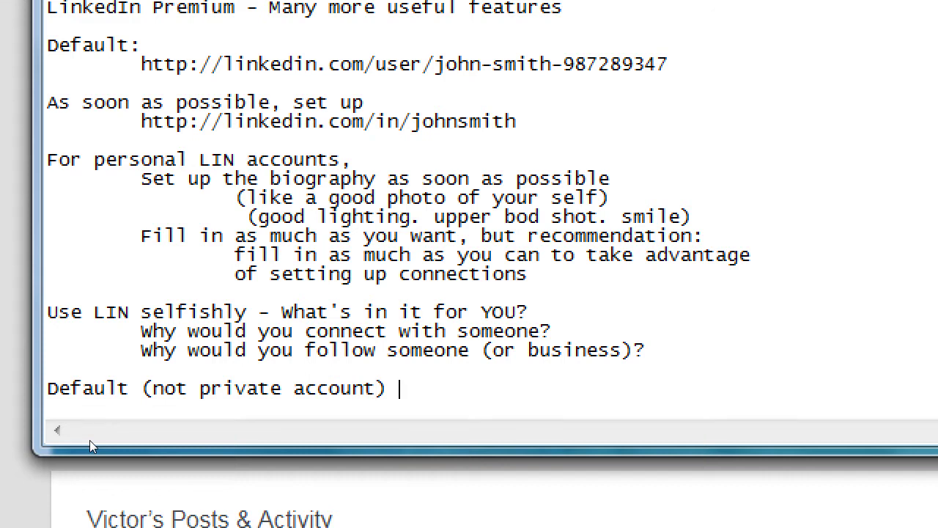
pyautogui.write('- Your info')
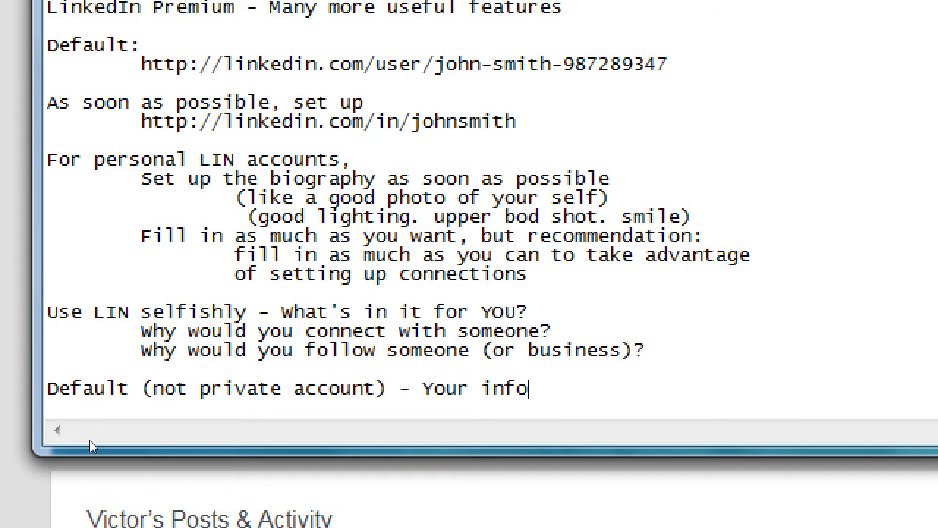
pyautogui.write('mration is public')
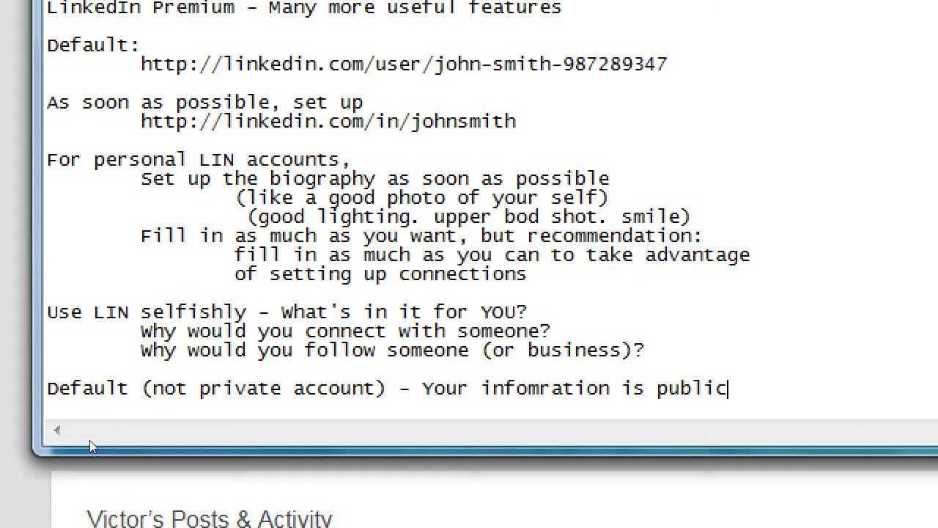
# Add the indented note 'Can see who visited your account (Premium shows more)', then select the public-information line
pyautogui.press('Return')
pyautogui.press('Tab')
pyautogui.write('Ca')
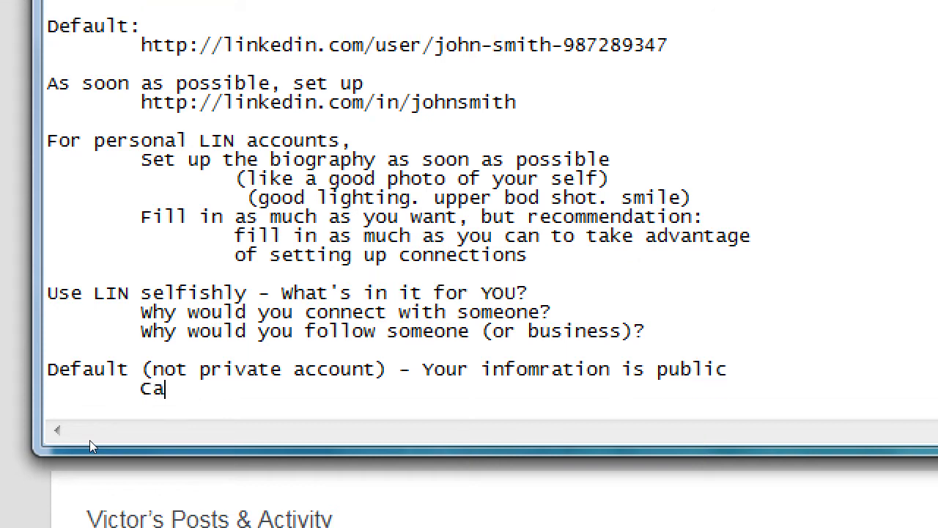
pyautogui.write('n see who v')
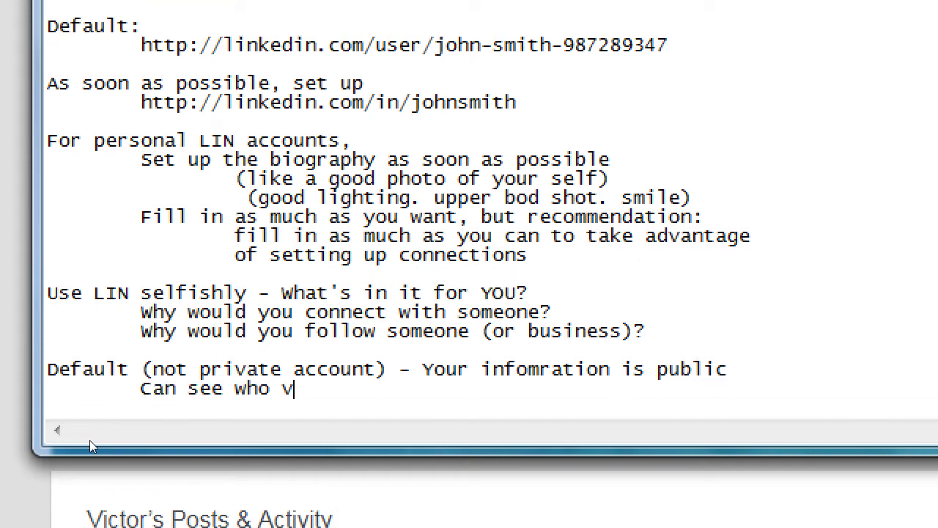
pyautogui.write('isited youra')
pyautogui.press('BackSpace')
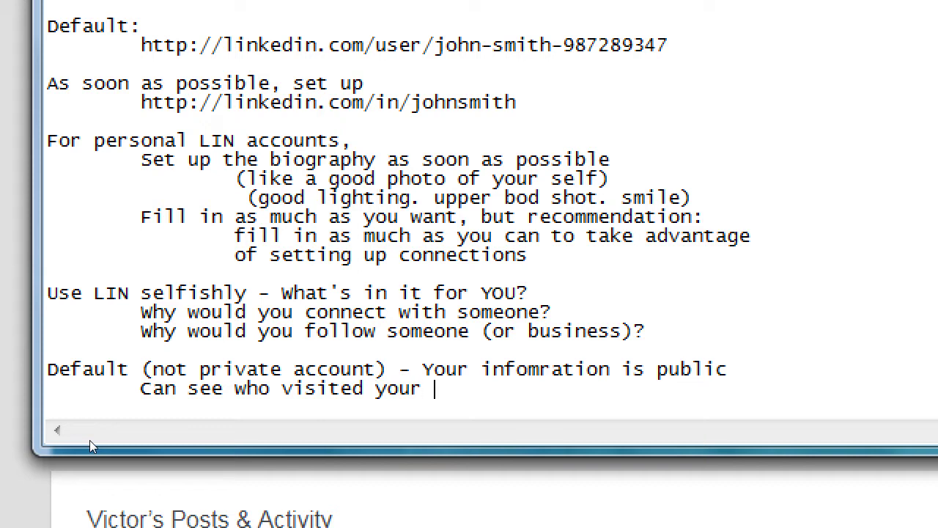
pyautogui.write('account (Pre')
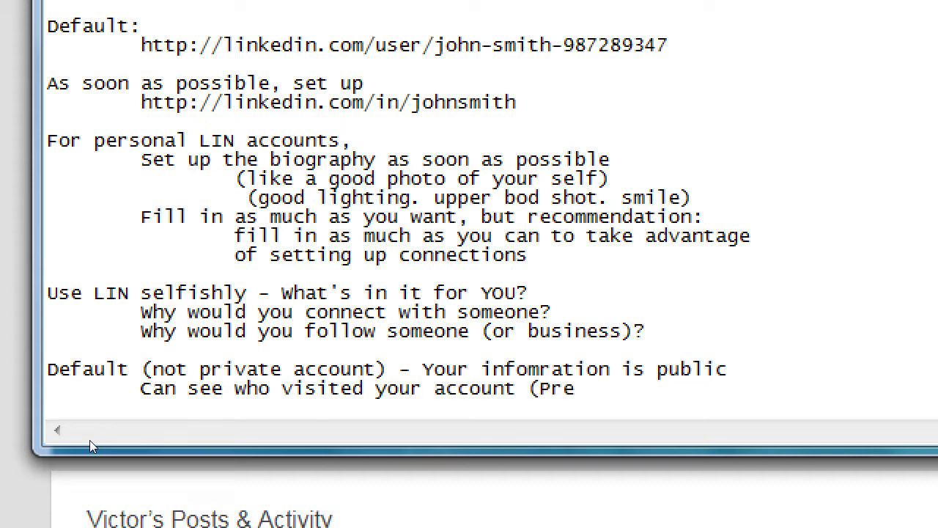
pyautogui.write('mium shows more)')
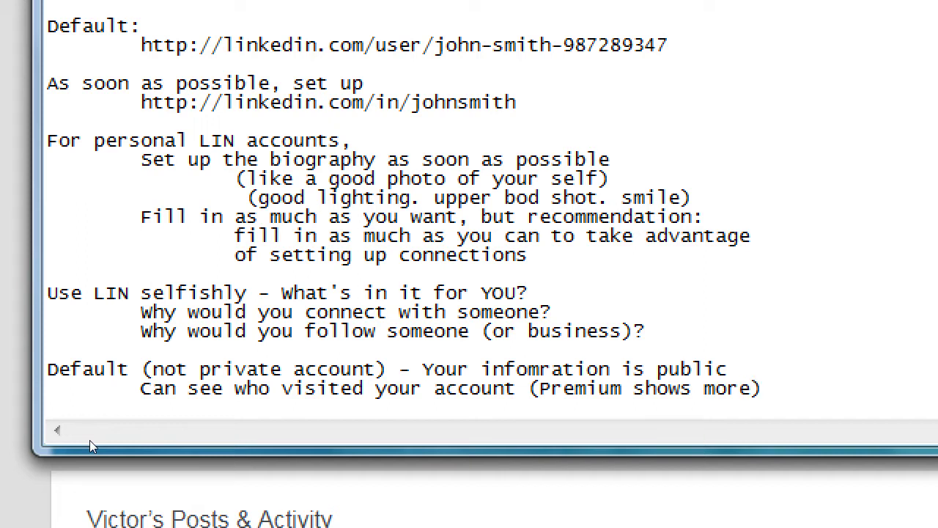
pyautogui.press('Up')
pyautogui.hotkey('shift', 'Home')
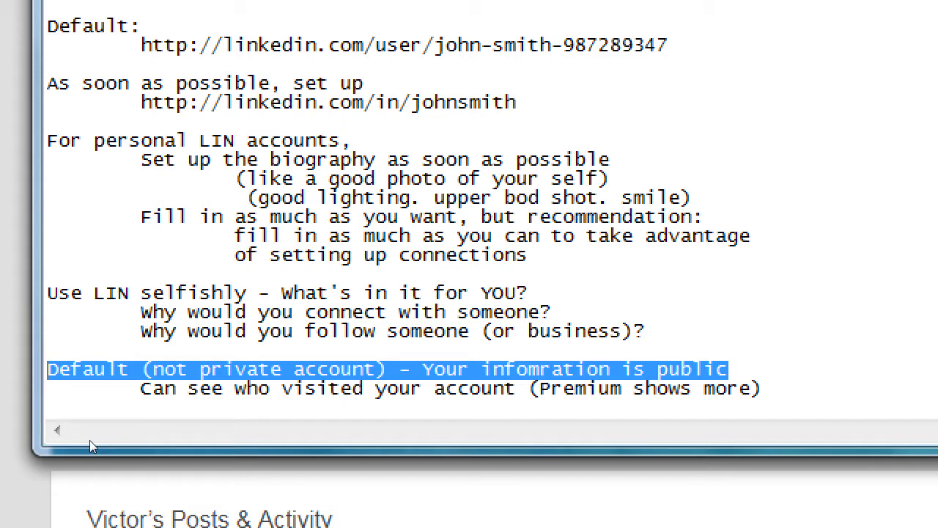
# Bring the Chrome window with the public LinkedIn profile in front of Notepad
pyautogui.press('super+minus')
pyautogui.click(403, 6)
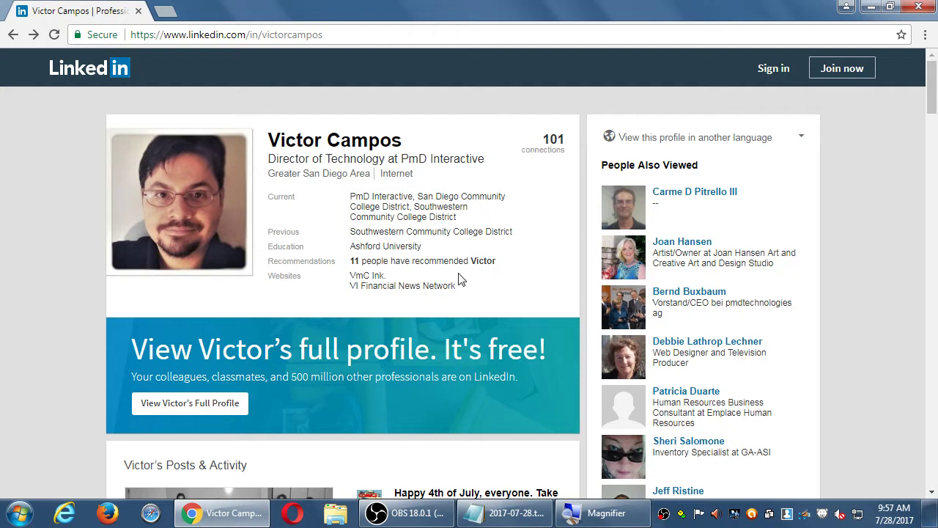
pyautogui.scroll(-4, 327, 262)
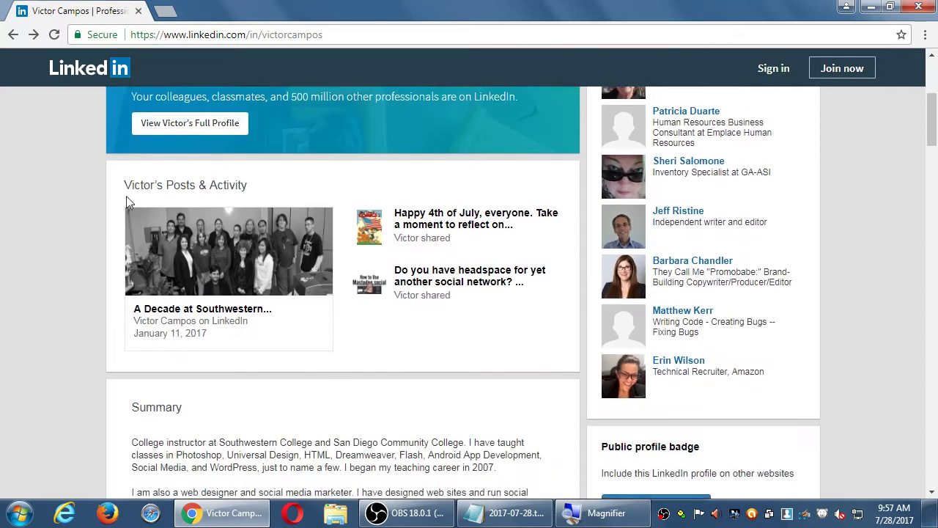
pyautogui.scroll(-18, 126, 196)
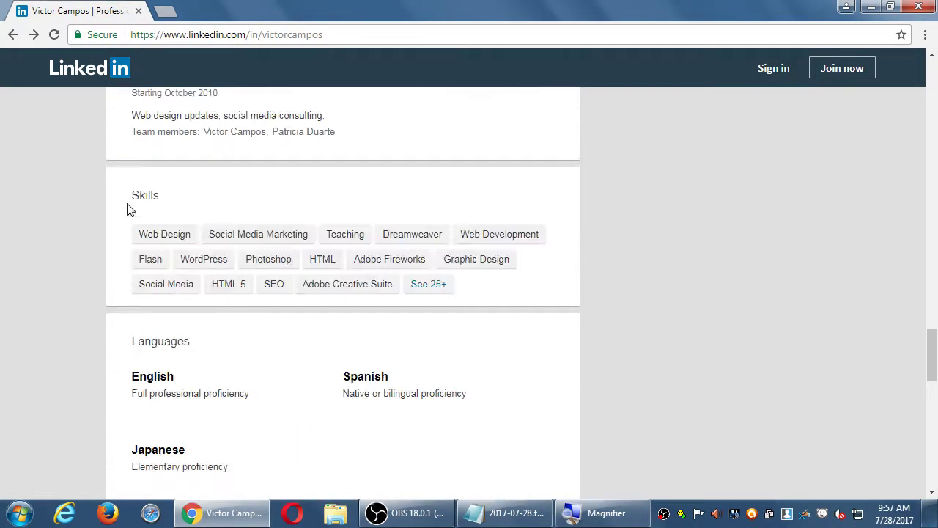
pyautogui.scroll(15, 127, 210)
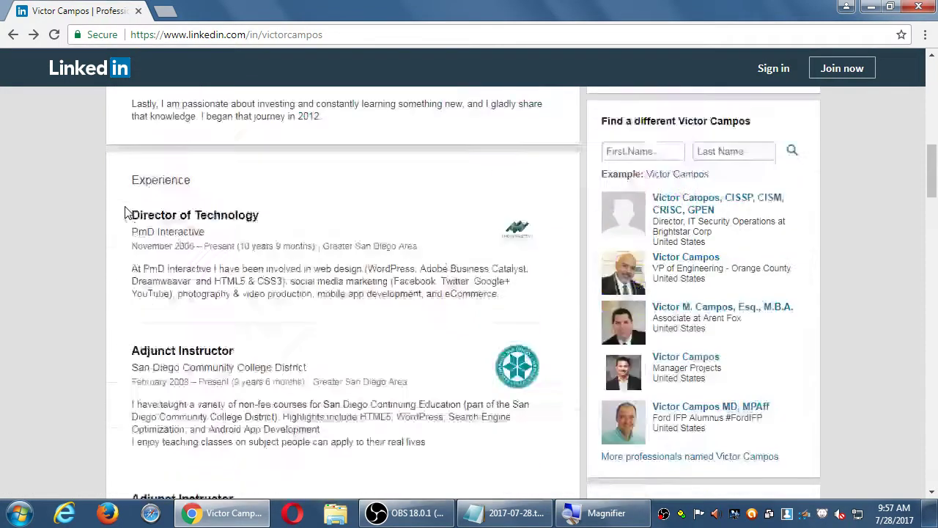
pyautogui.scroll(10, 127, 213)
pyautogui.scroll(-1, 163, 192)
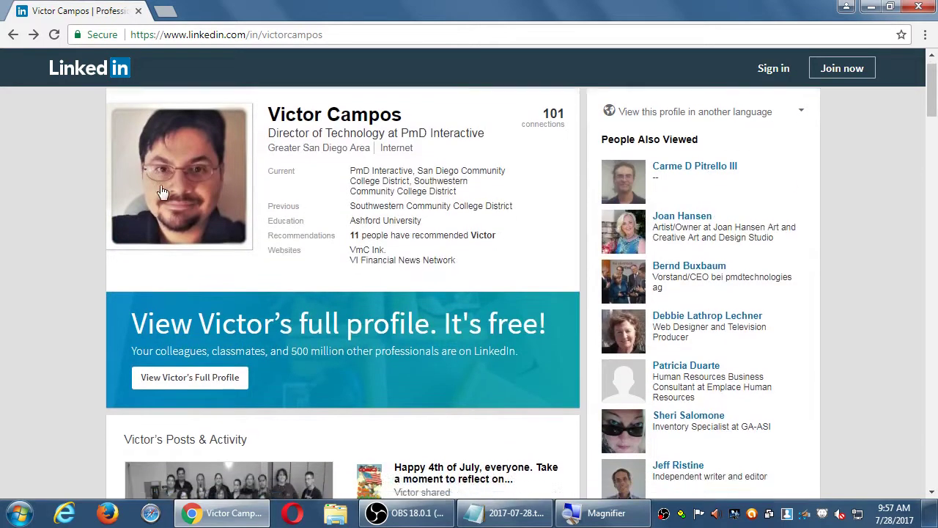
pyautogui.scroll(-3, 163, 192)
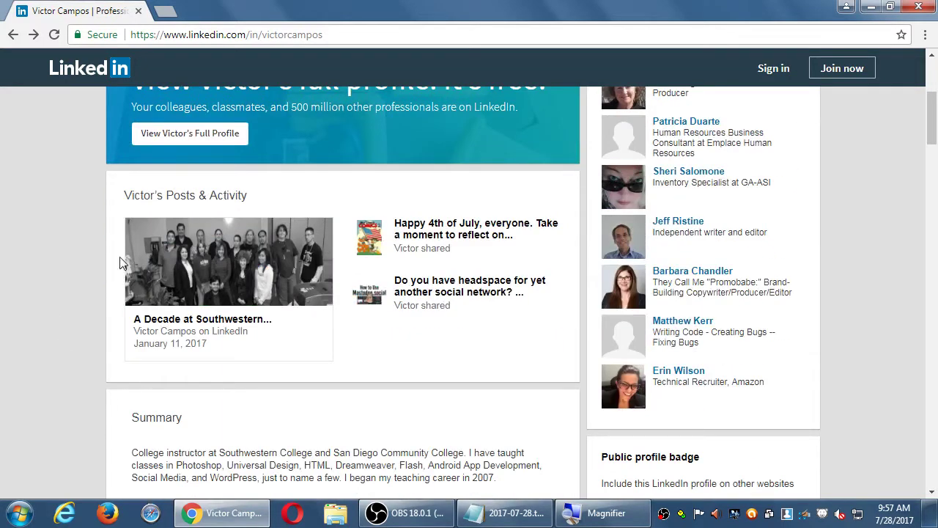
pyautogui.scroll(-3, 122, 263)
pyautogui.scroll(-7, 83, 217)
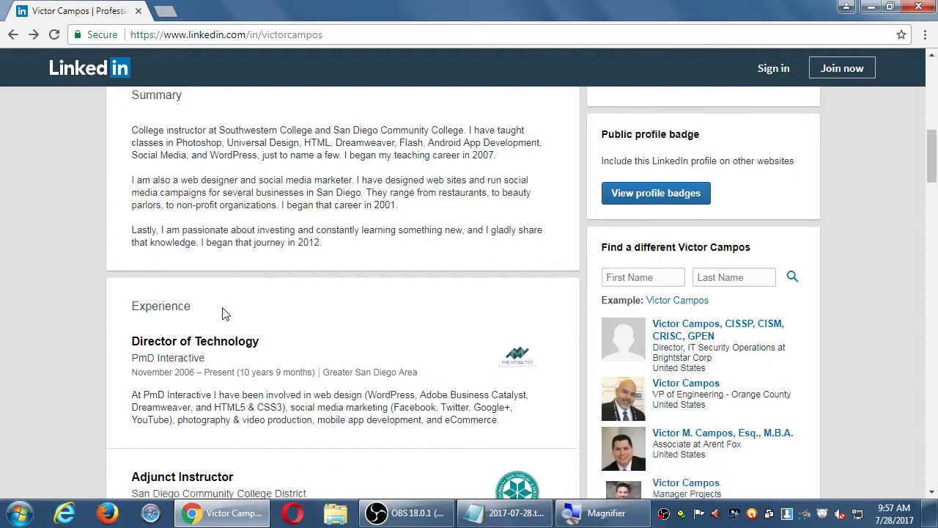
pyautogui.scroll(14, 236, 308)
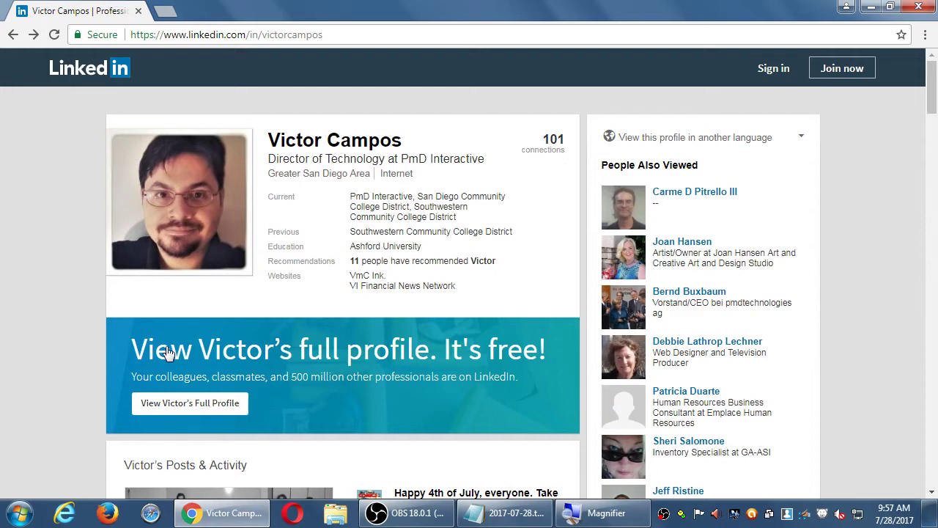
pyautogui.scroll(-2, 103, 212)
pyautogui.scroll(-10, 101, 208)
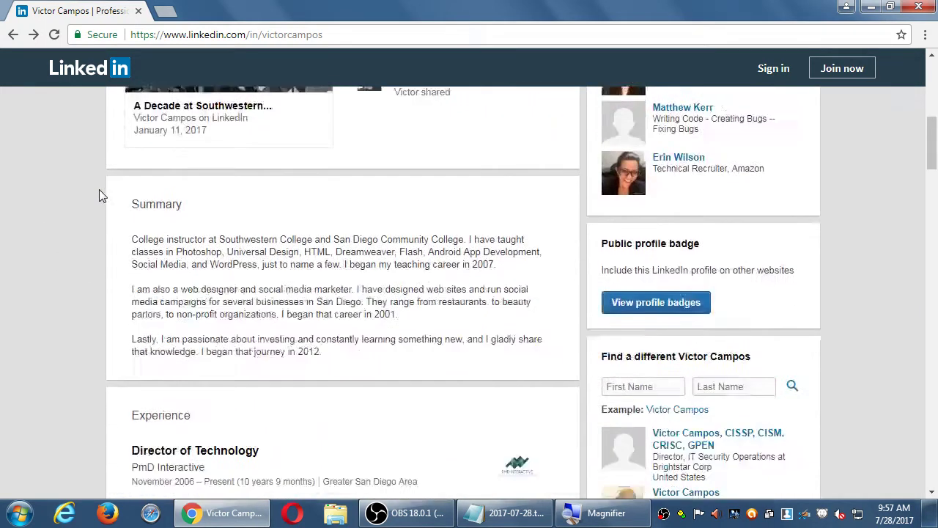
pyautogui.scroll(-7, 99, 189)
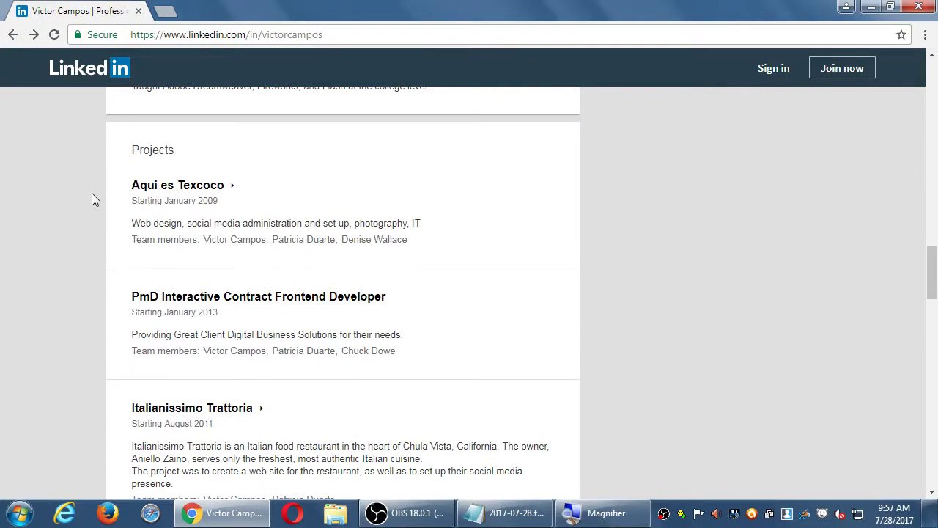
pyautogui.scroll(-5, 91, 198)
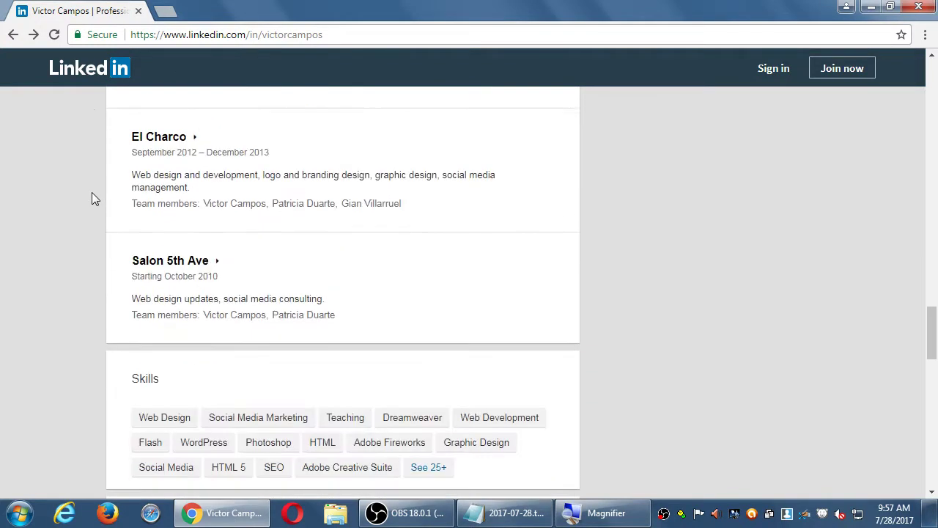
pyautogui.scroll(-3, 92, 194)
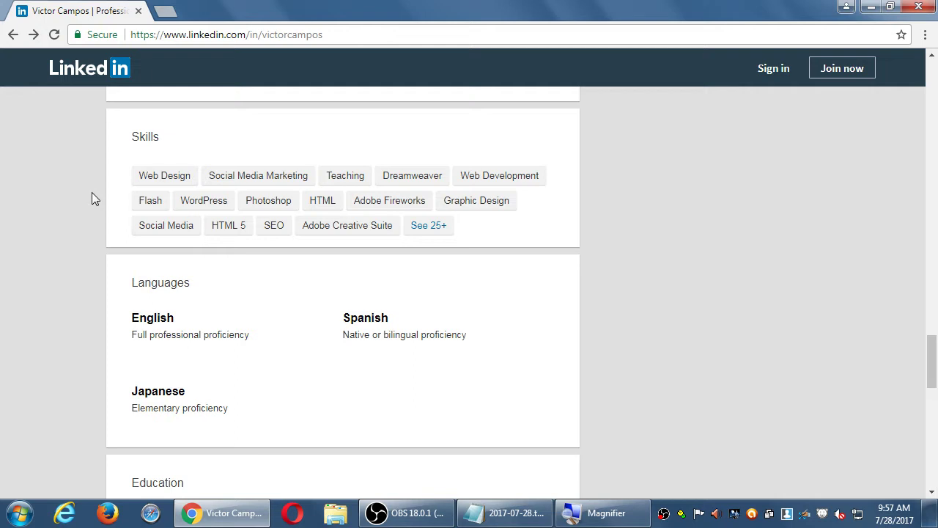
pyautogui.press('Home')
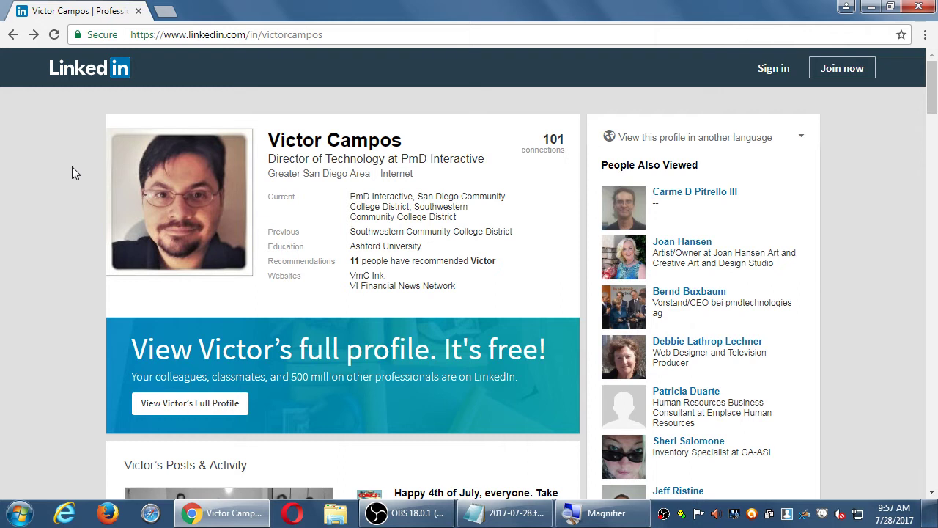
pyautogui.scroll(-1, 72, 167)
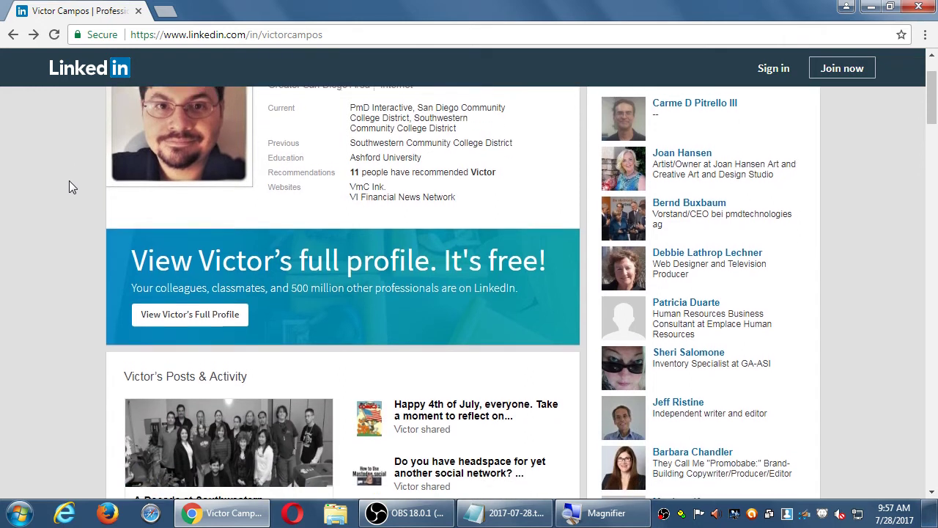
pyautogui.scroll(1, 69, 184)
pyautogui.scroll(-1, 117, 242)
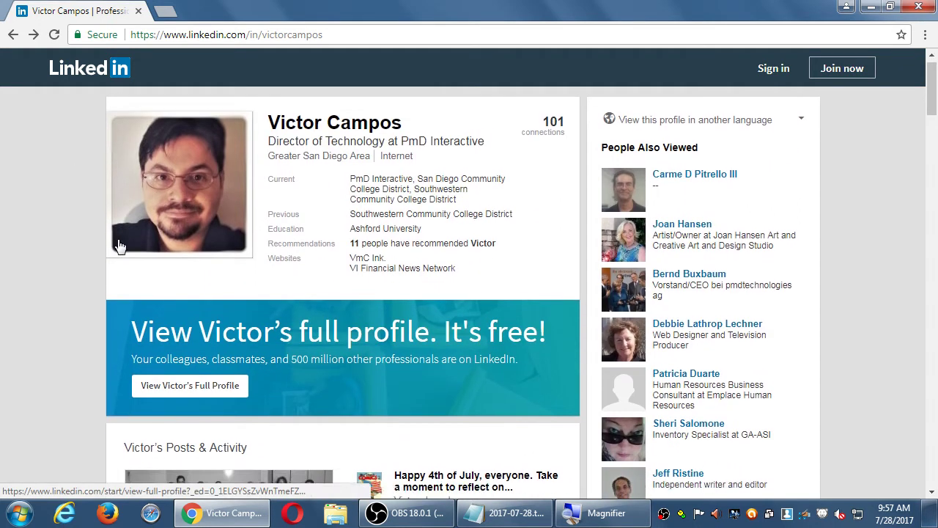
pyautogui.scroll(1, 108, 240)
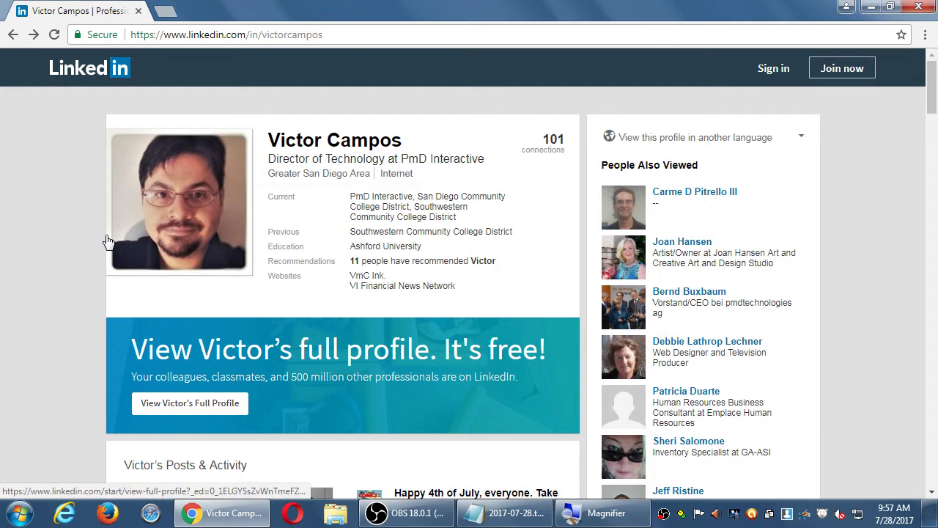
pyautogui.scroll(-15, 108, 241)
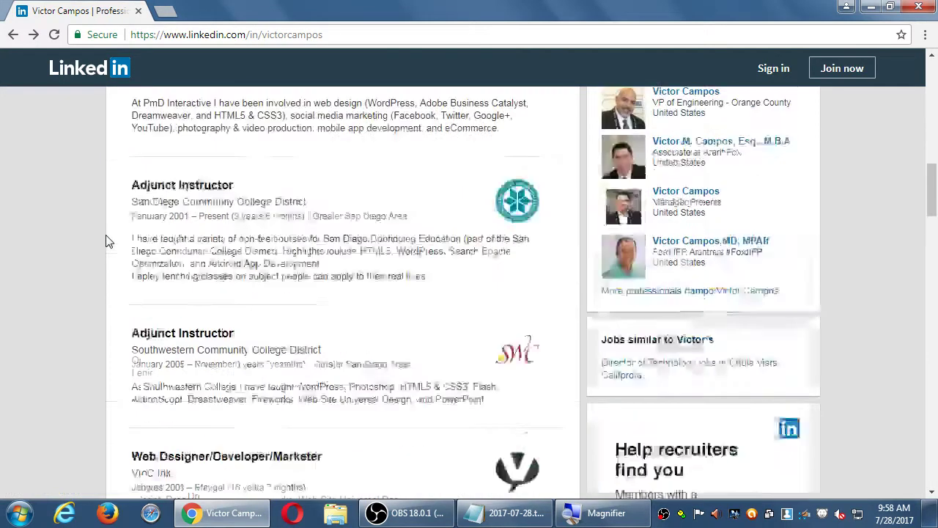
pyautogui.scroll(1, 108, 240)
pyautogui.scroll(-2, 108, 241)
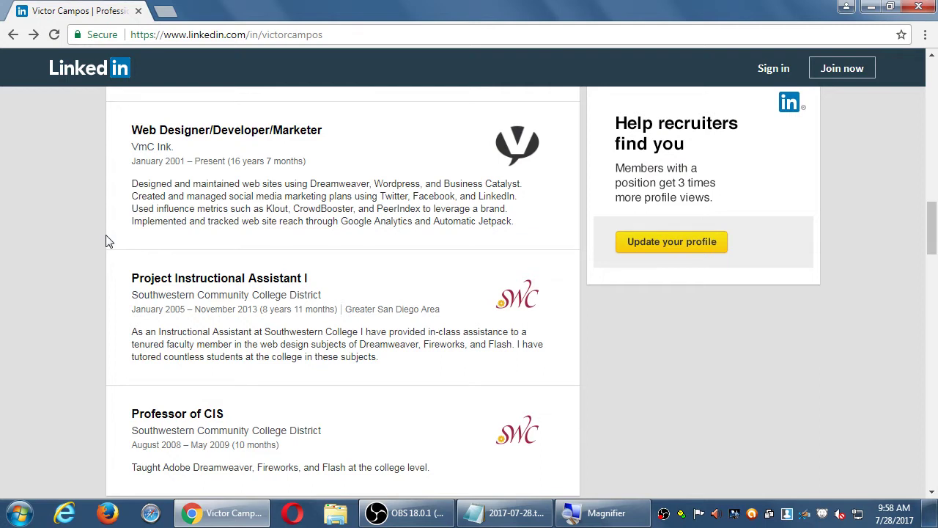
pyautogui.scroll(4, 108, 240)
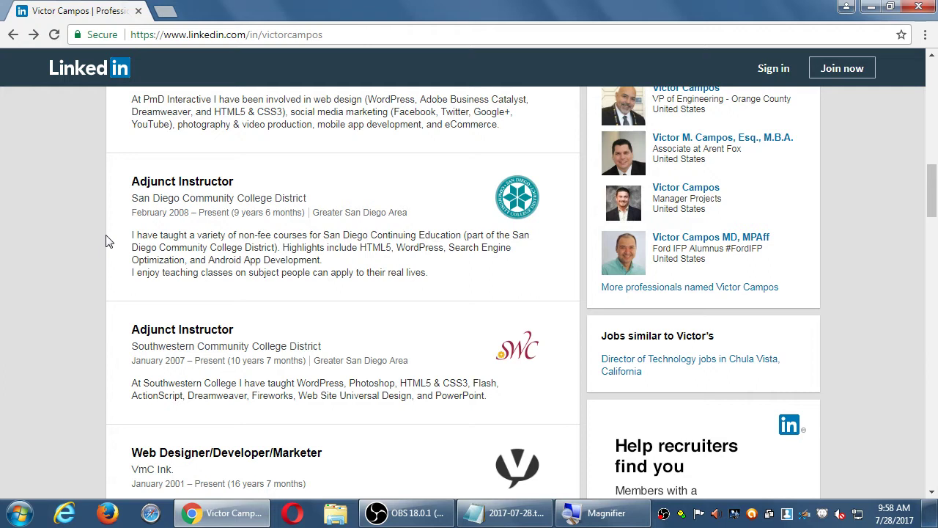
pyautogui.scroll(15, 107, 240)
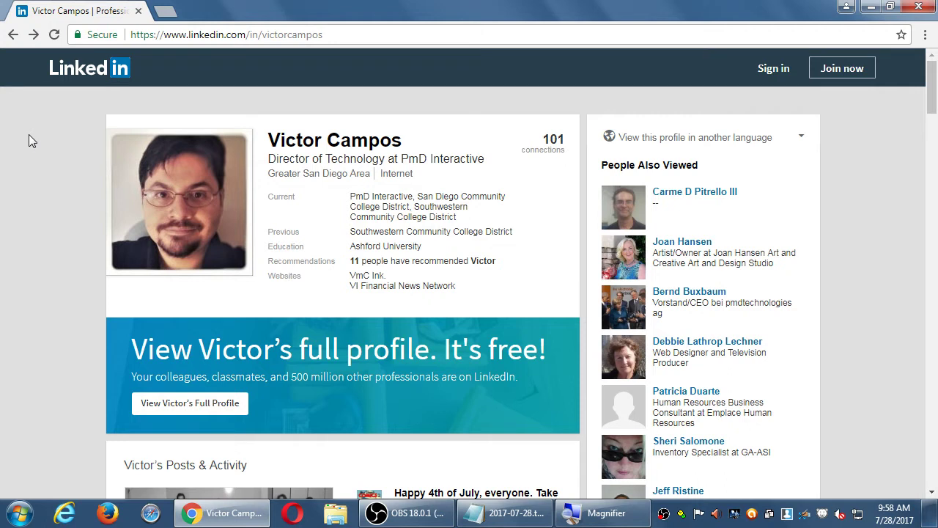
# Open the PmD Interactive company page via the Current link on the profile
pyautogui.scroll(-10, 29, 139)
pyautogui.scroll(-20, 49, 170)
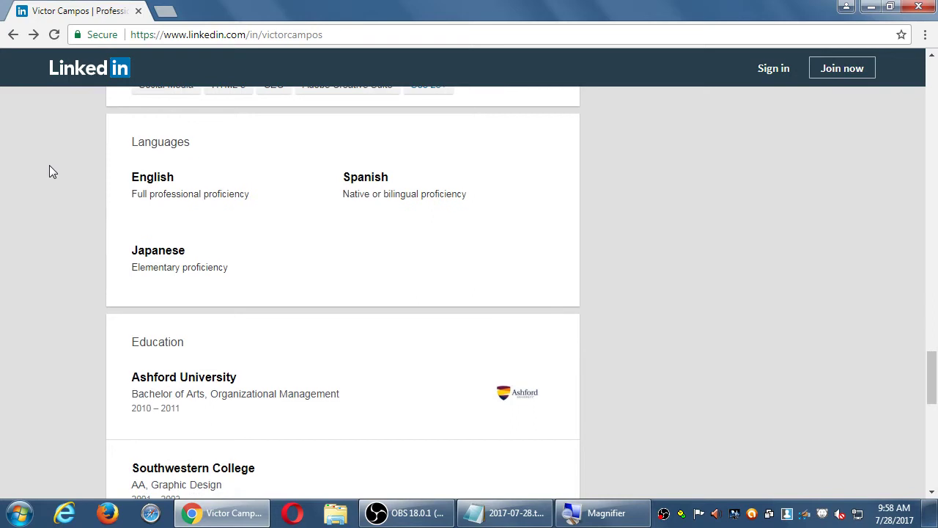
pyautogui.scroll(-6, 49, 170)
pyautogui.scroll(-4, 49, 171)
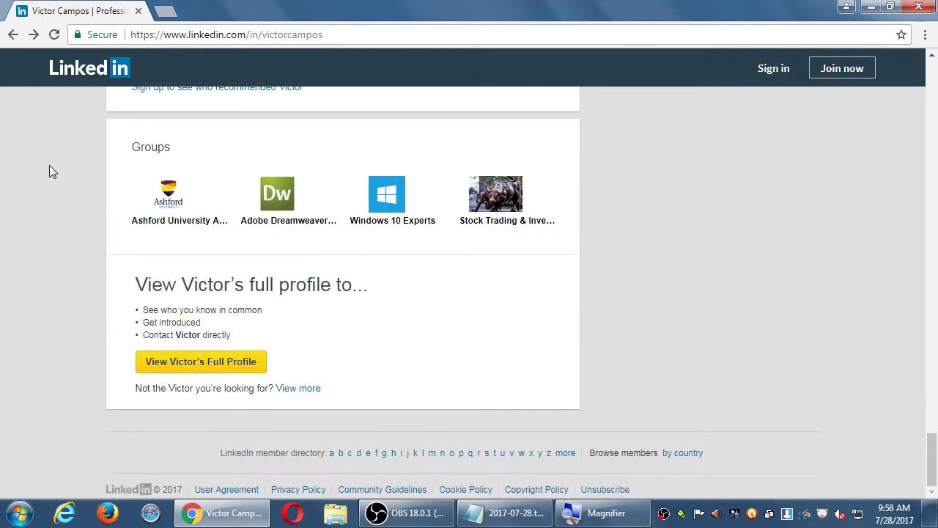
pyautogui.press('Home')
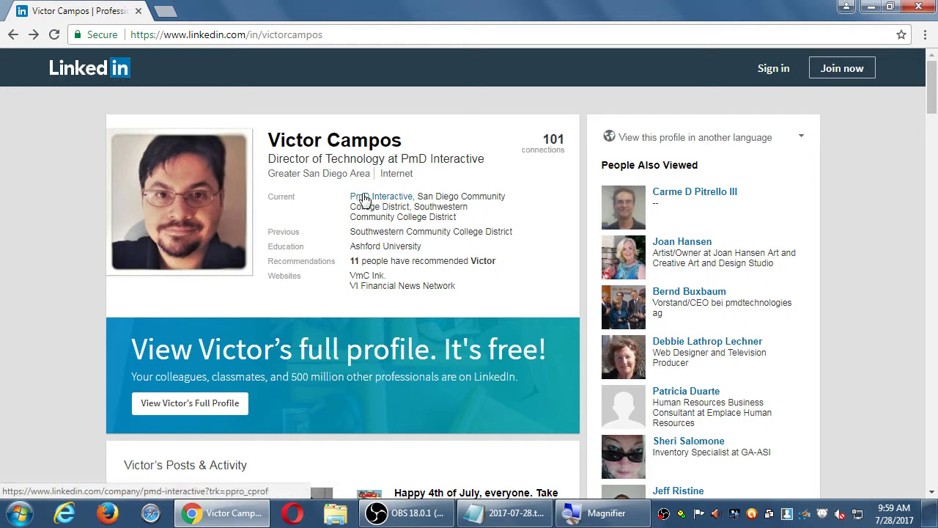
pyautogui.click(365, 199)
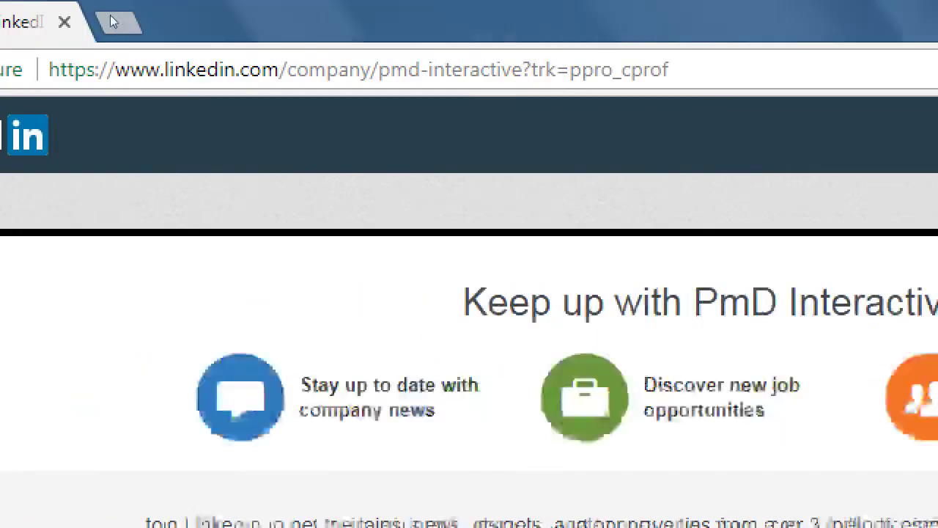
pyautogui.hotkey('ctrl', 'l')
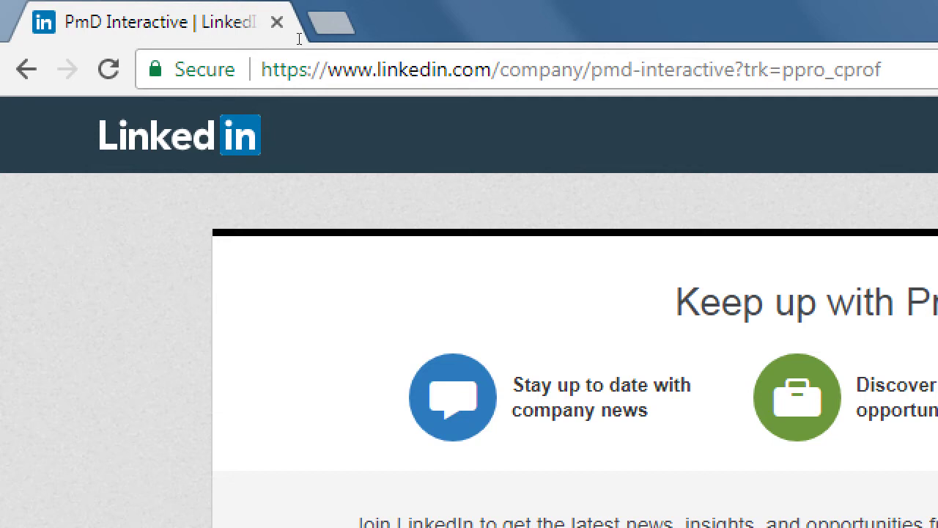
# Delete the '?trk=ppro_cprof' tracking parameter from the company page address
pyautogui.hotkey('ctrl', 'Right')
pyautogui.hotkey('shift', 'Right')
pyautogui.hotkey('shift', 'Right')
pyautogui.hotkey('shift', 'Right')
pyautogui.hotkey('shift', 'Right')
pyautogui.hotkey('shift', 'Right')
pyautogui.hotkey('shift', 'Right')
pyautogui.hotkey('shift', 'Right')
pyautogui.hotkey('shift', 'Right')
pyautogui.hotkey('ctrl', 'Right')
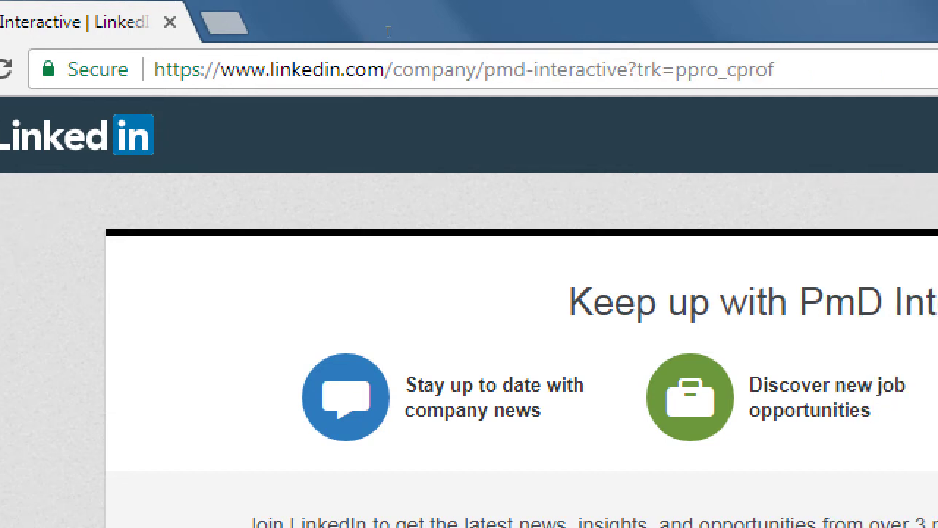
pyautogui.press('Left')
pyautogui.hotkey('shift', 'End')
pyautogui.press('Delete')
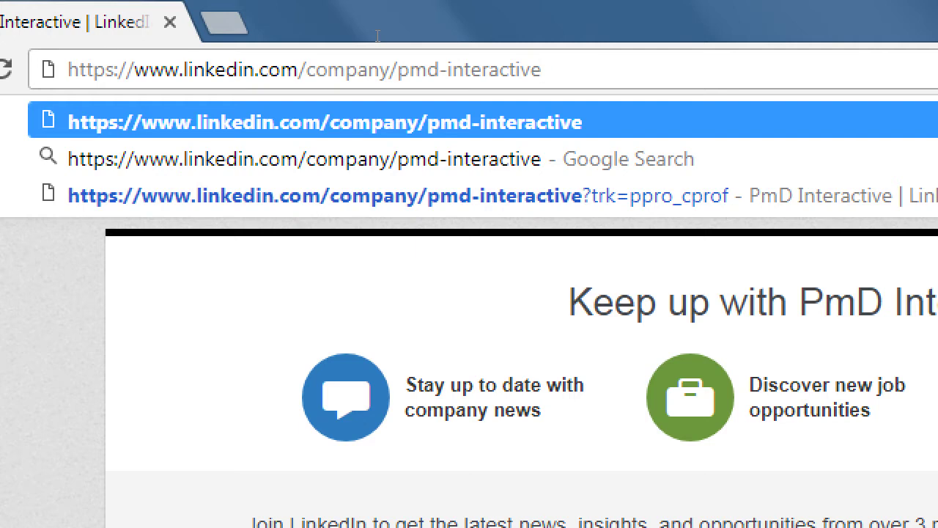
pyautogui.hotkey('ctrl', 'a')
pyautogui.hotkey('ctrl', 'c')
pyautogui.press('Escape')
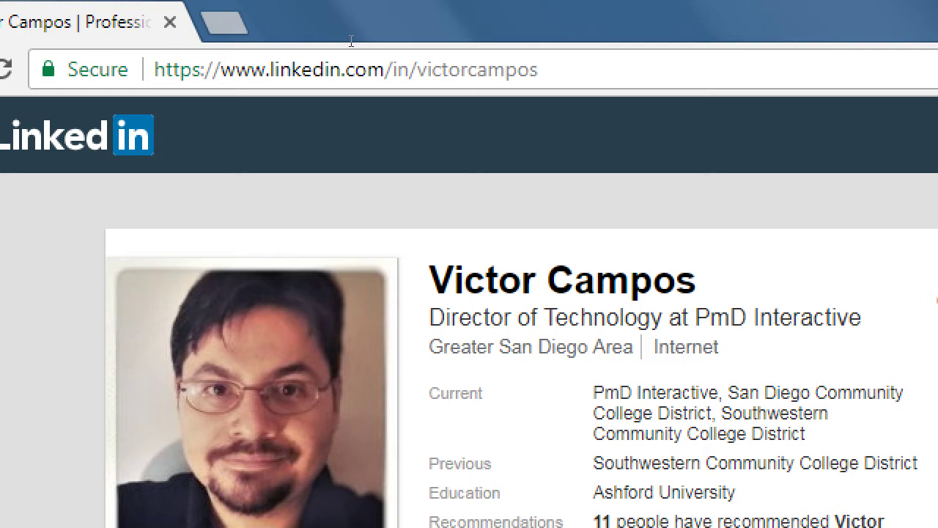
# Load the page at linkedin.com/company/pmd-interactive and select the full address
pyautogui.hotkey('ctrl', 'a')
pyautogui.hotkey('ctrl', 'v')
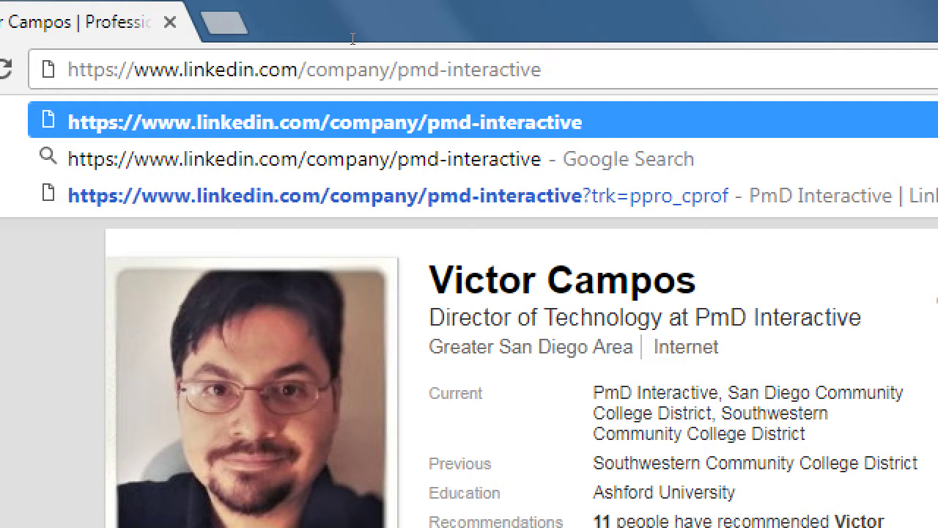
pyautogui.press('Left')
pyautogui.press('Left')
pyautogui.press('Left')
pyautogui.press('Left')
pyautogui.press('Left')
pyautogui.press('Left')
pyautogui.press('Left')
pyautogui.press('Left')
pyautogui.press('Left')
pyautogui.press('Left')
pyautogui.press('Left')
pyautogui.hotkey('shift', 'Left')
pyautogui.press('Return')
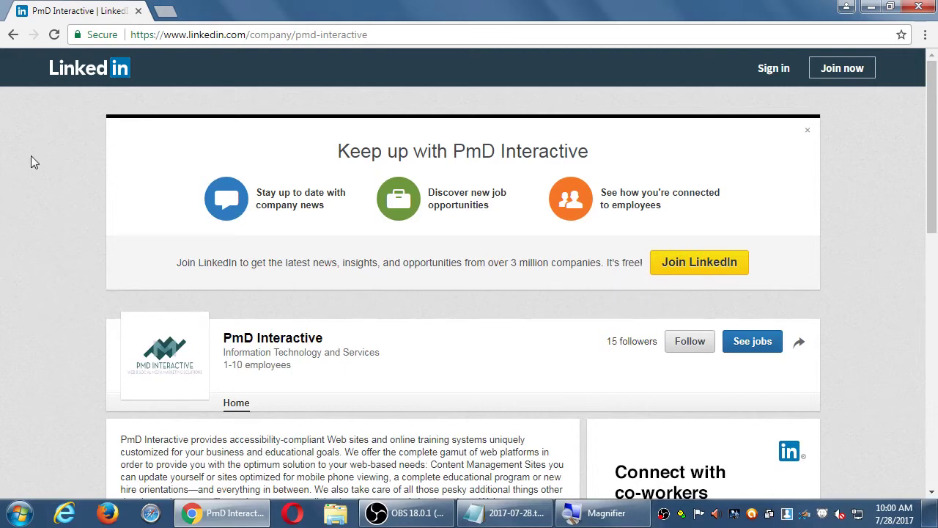
pyautogui.click(262, 34)
pyautogui.hotkey('ctrl', 'c')
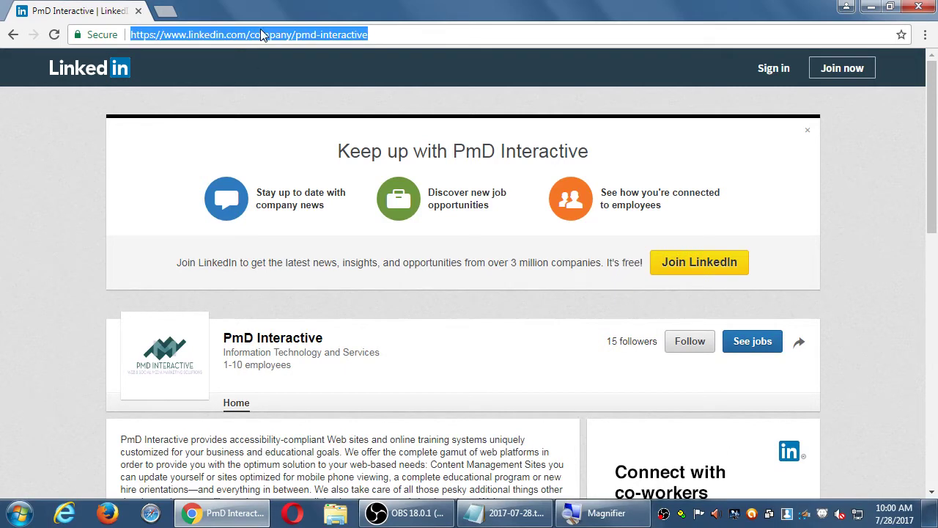
# Paste the PmD Interactive company URL on a new line at the end of the notes
pyautogui.click(483, 515)
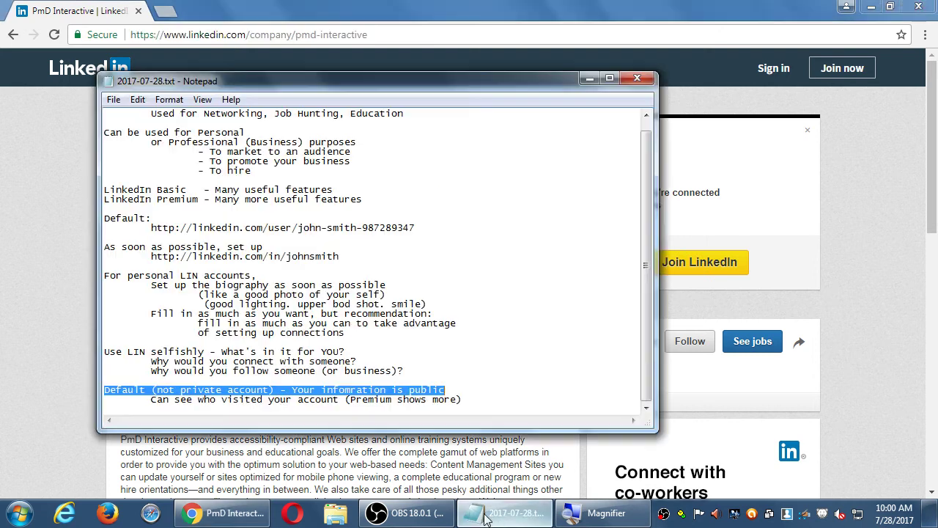
pyautogui.press('super+plus')
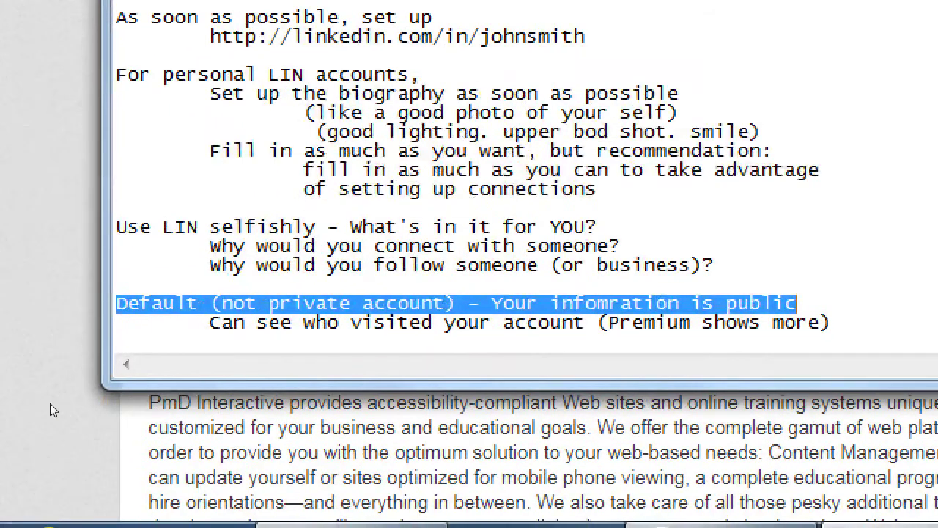
pyautogui.hotkey('ctrl', 'End')
pyautogui.press('Return')
pyautogui.press('Return')
pyautogui.press('Return')
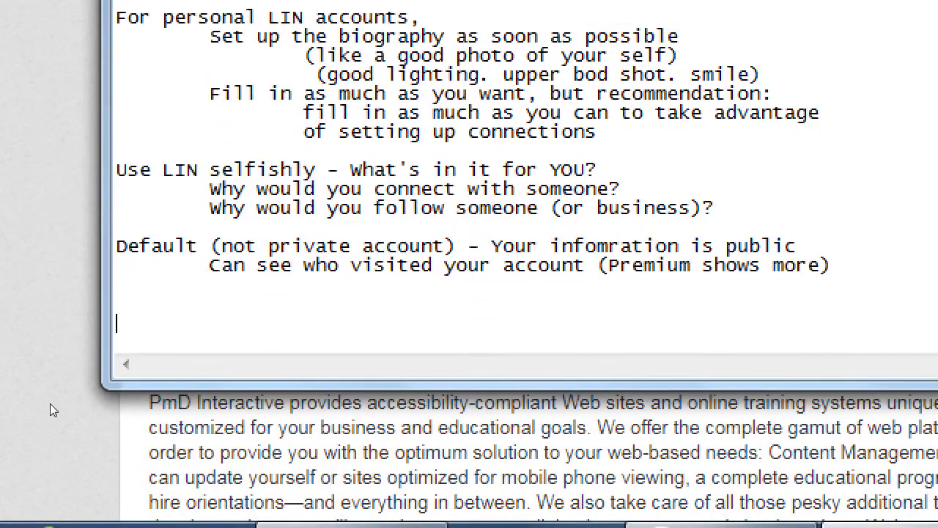
pyautogui.hotkey('ctrl', 'v')
pyautogui.press('Up')
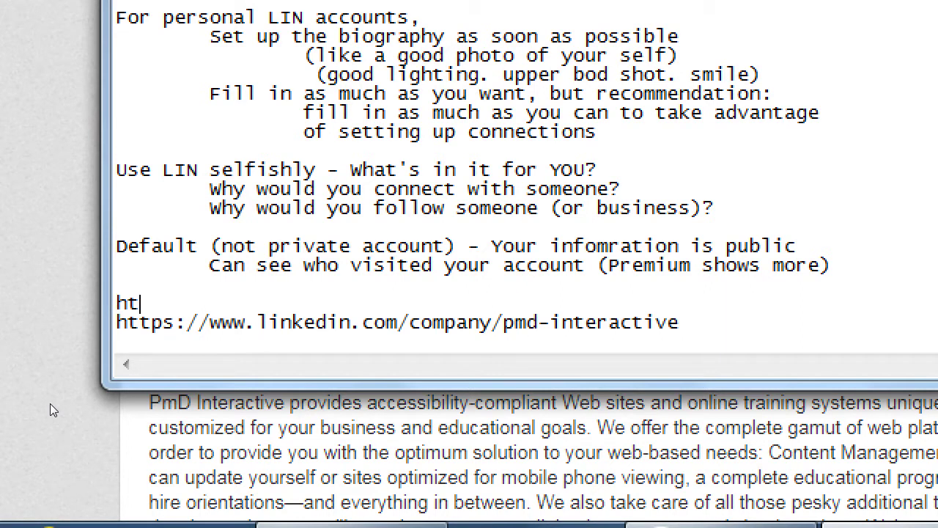
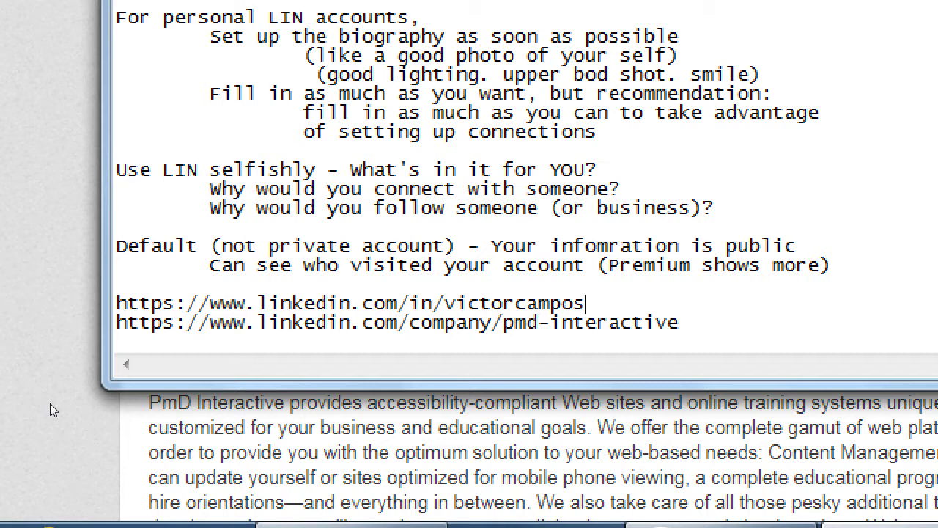
# Add the member's profile URL labelled '- Personal account' and label the company URL '- Business account'
pyautogui.press('Tab')
pyautogui.write('- Person')
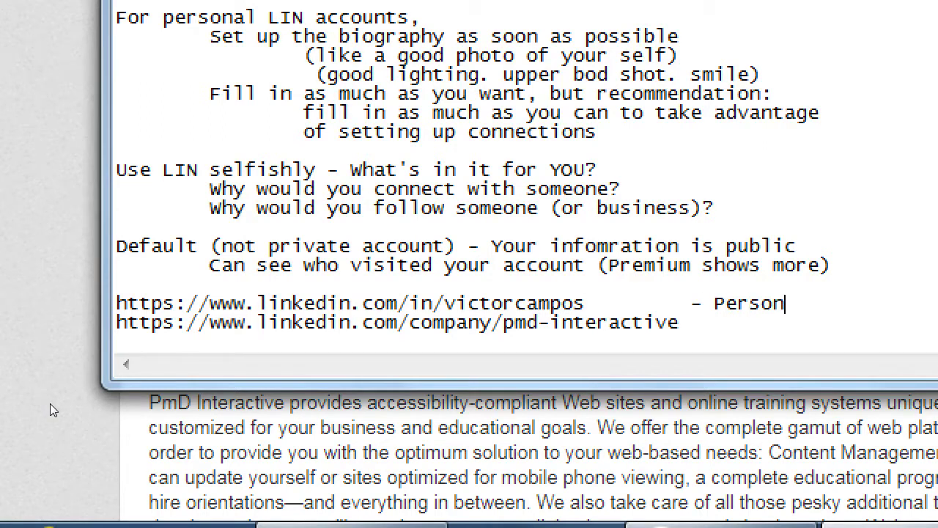
pyautogui.write('al account')
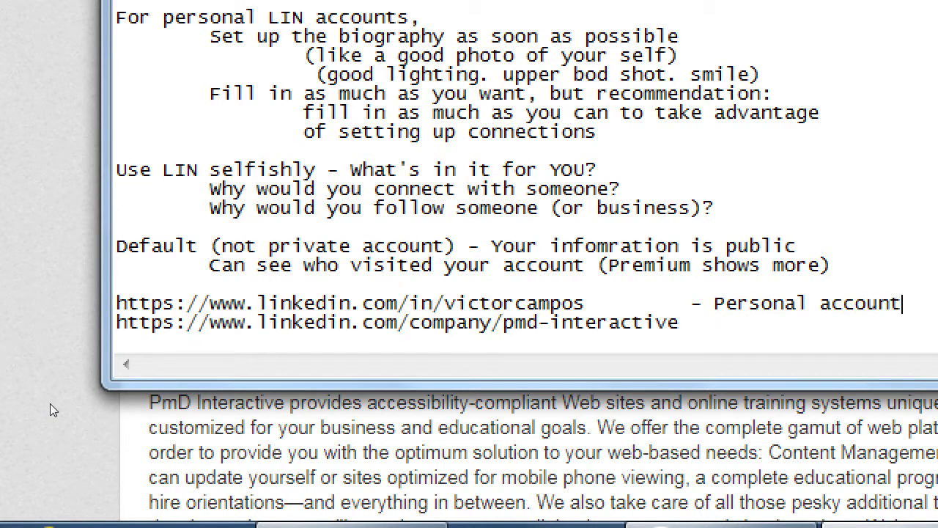
pyautogui.press('Down')
pyautogui.write('-')
pyautogui.write('Business accoun')
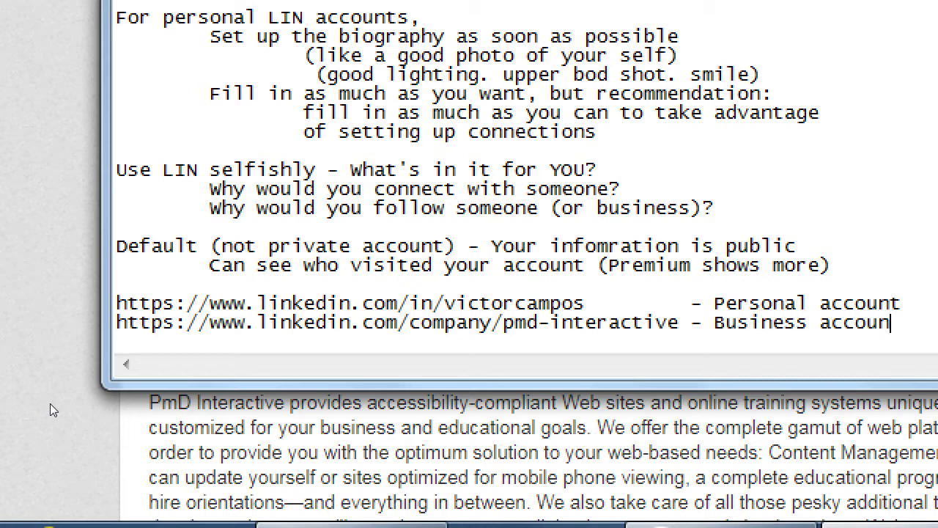
pyautogui.write('t')
pyautogui.press('super+minus')
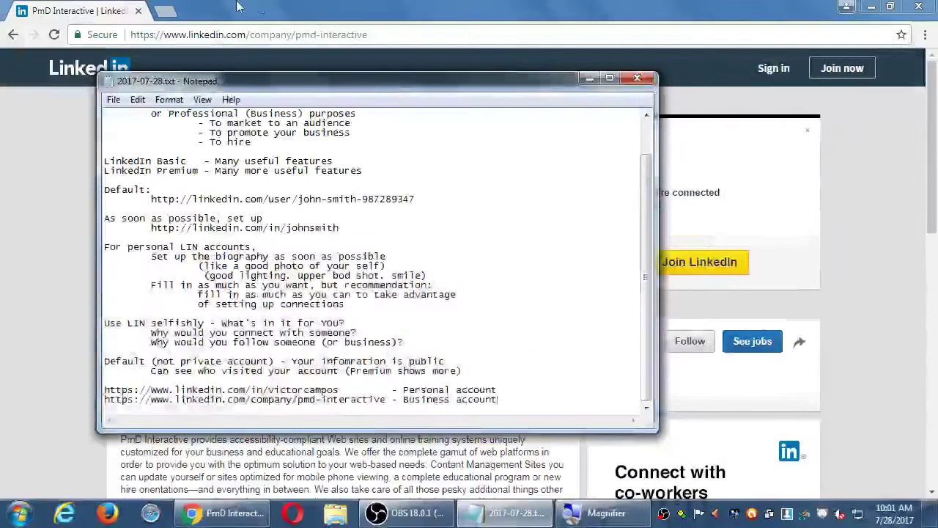
# Bring the PmD Interactive company page forward and scroll through its description and company details
pyautogui.click(237, 5)
pyautogui.click(41, 251)
pyautogui.scroll(-1, 29, 300)
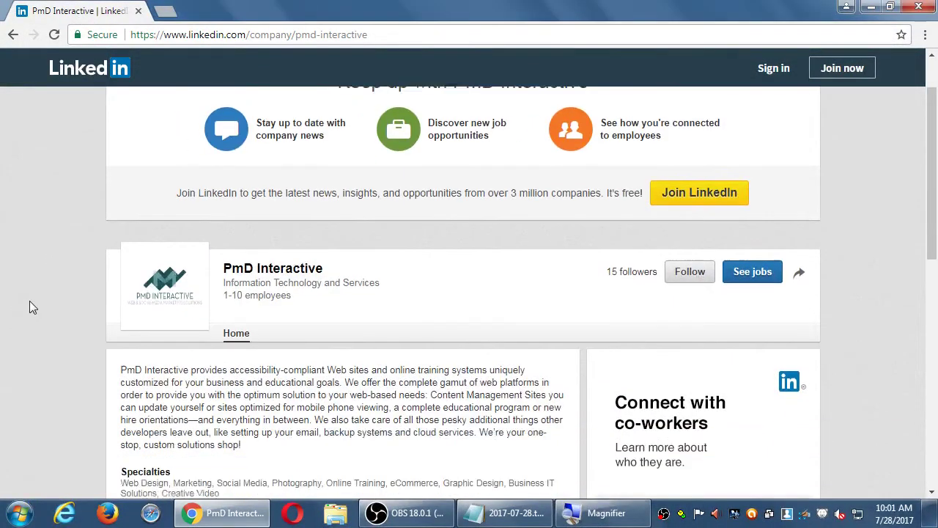
pyautogui.scroll(-8, 29, 306)
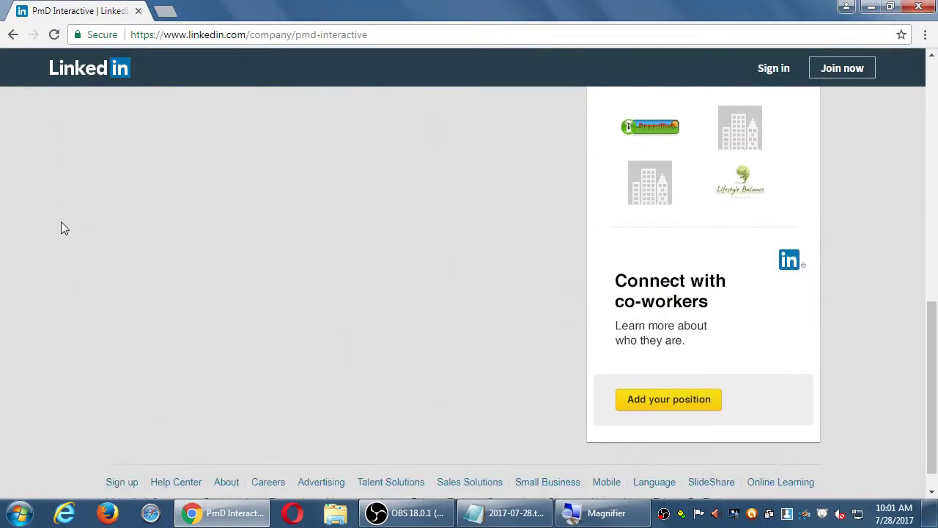
pyautogui.scroll(7, 65, 227)
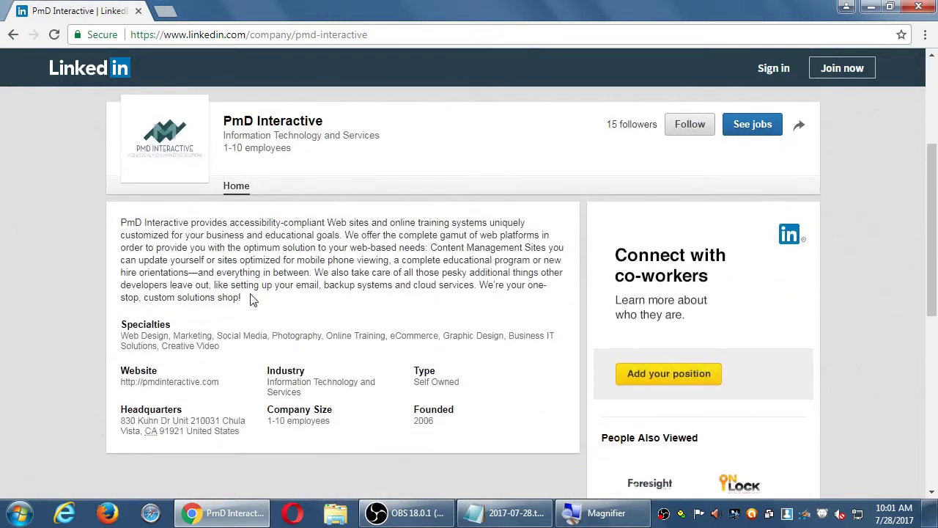
pyautogui.scroll(1, 251, 299)
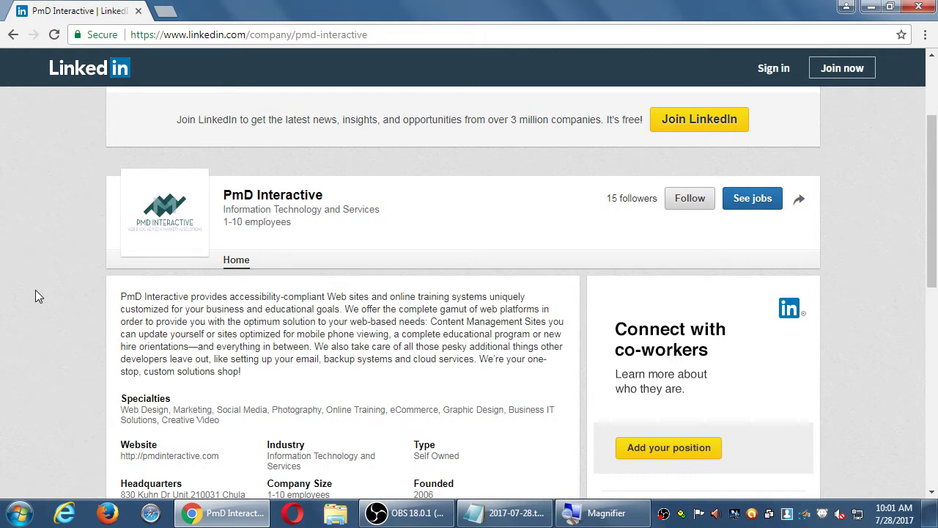
pyautogui.scroll(-1, 34, 278)
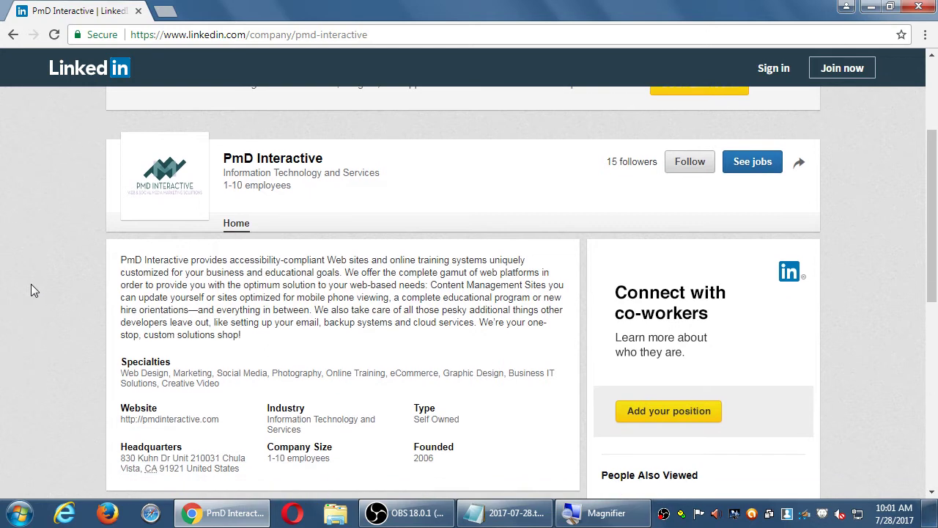
pyautogui.scroll(1, 36, 291)
pyautogui.scroll(-1, 36, 291)
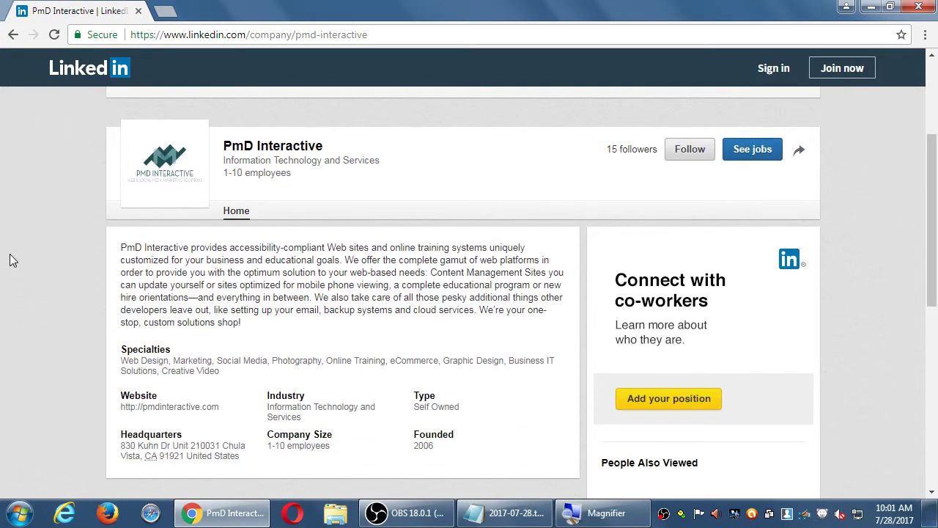
pyautogui.scroll(1, 11, 261)
pyautogui.scroll(2, 674, 249)
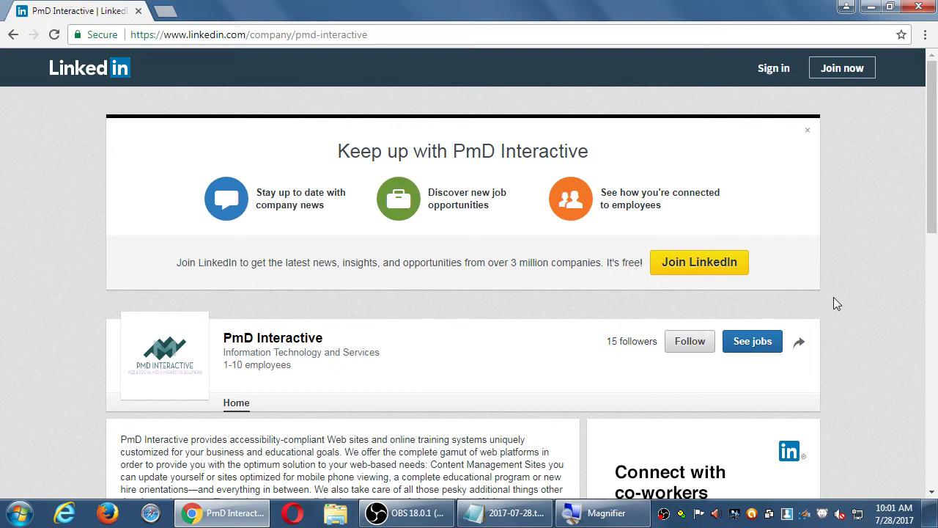
pyautogui.scroll(-2, 447, 336)
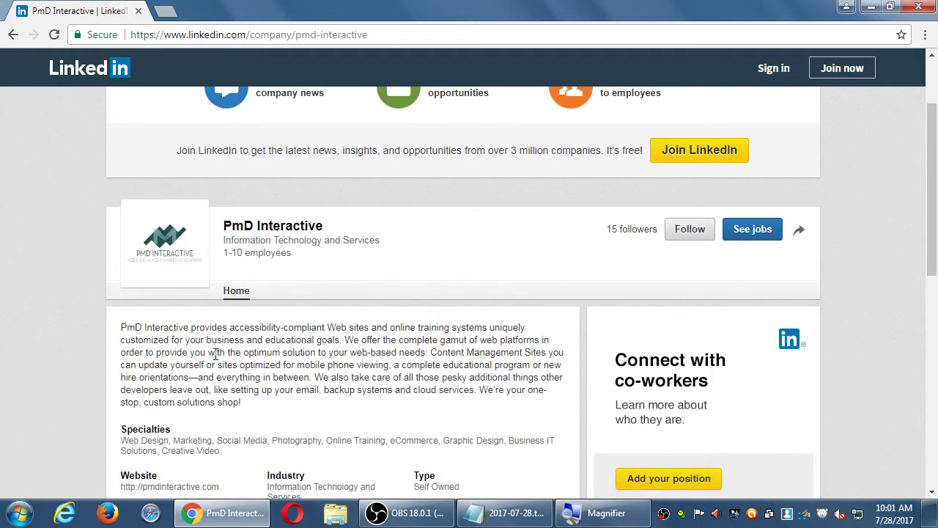
pyautogui.moveTo(225, 351); pyautogui.dragTo(249, 402)
pyautogui.click(515, 364)
pyautogui.scroll(-1, 504, 379)
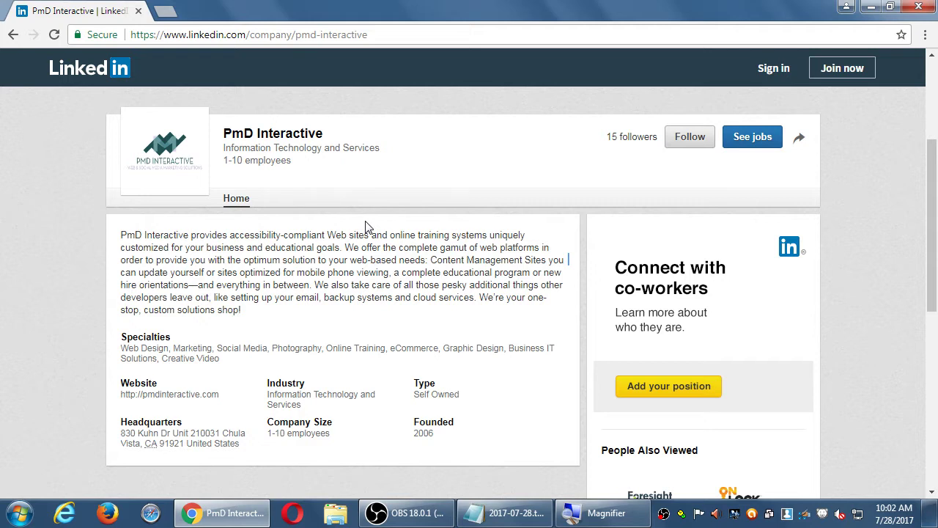
pyautogui.scroll(-5, 403, 286)
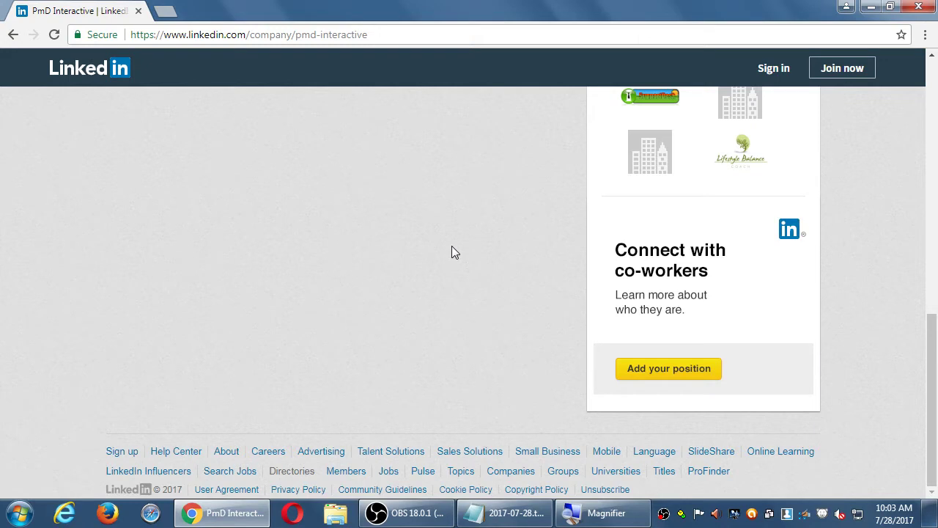
pyautogui.press('Home')
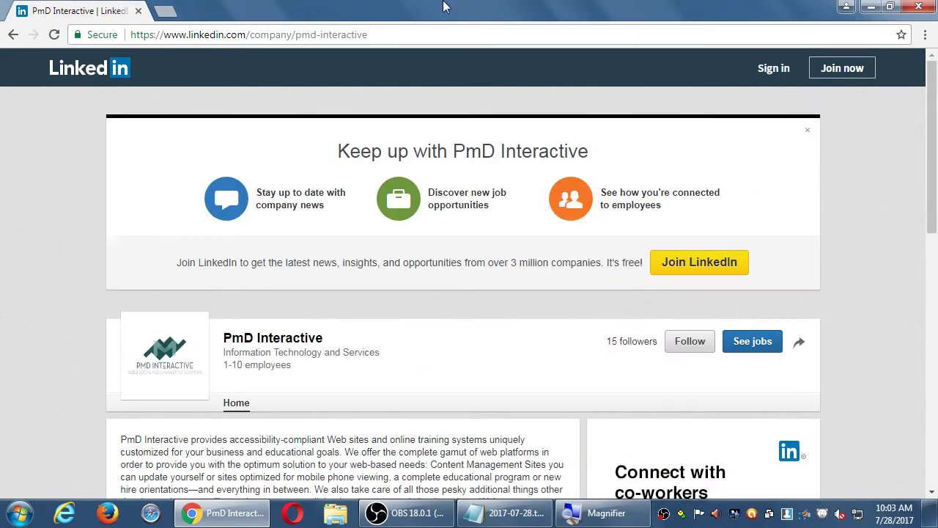
# Go to LinkedIn's logged-out home page with the 'Be great at what you do' sign-up form
pyautogui.click(92, 74)
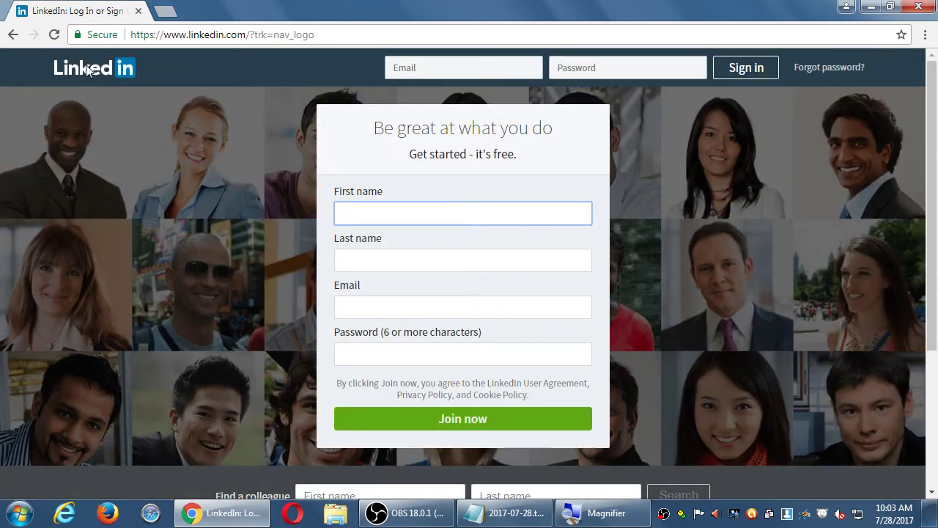
pyautogui.click(95, 68)
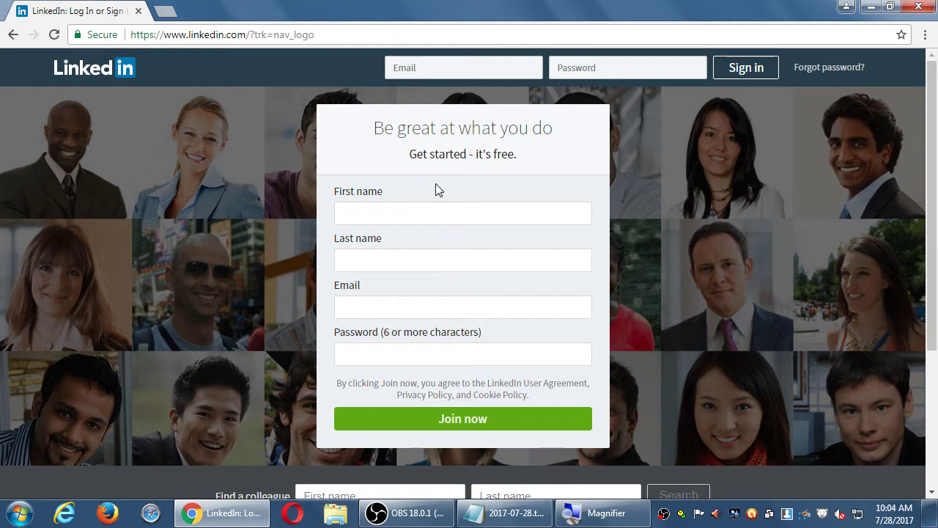
# Bring OBS forward, then minimize it to reveal the signed-in LinkedIn feed at linkedin.com/feed/
pyautogui.click(419, 514)
pyautogui.click(300, 370)
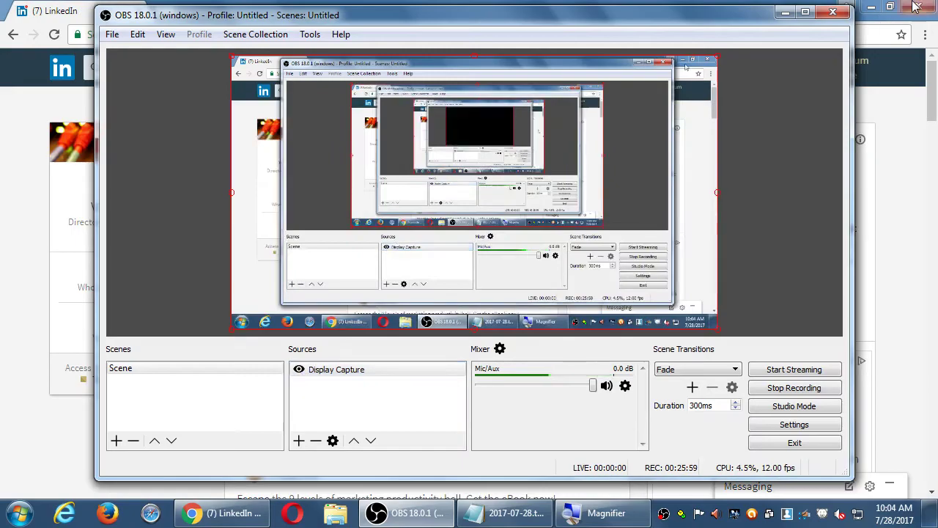
pyautogui.click(772, 9)
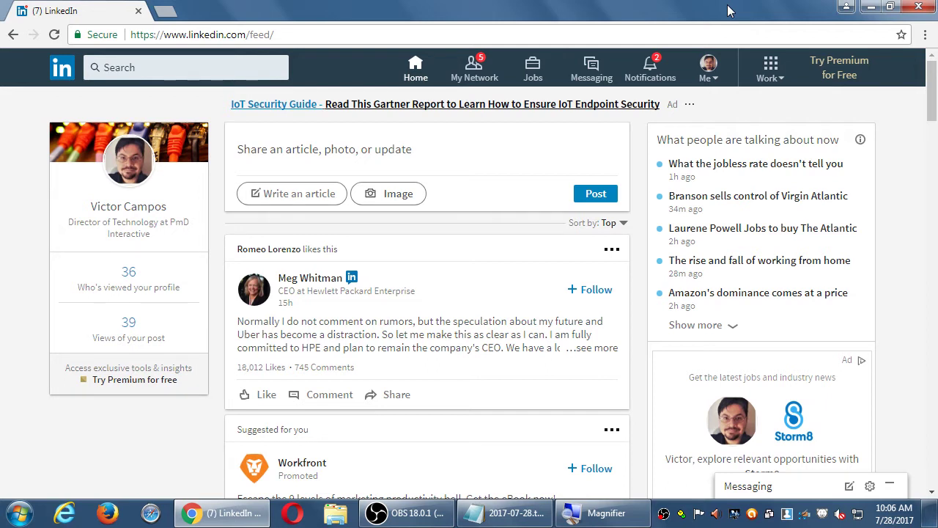
# Open a new Chrome tab with Ctrl+T beside the LinkedIn feed tab
pyautogui.hotkey('ctrl', 't')
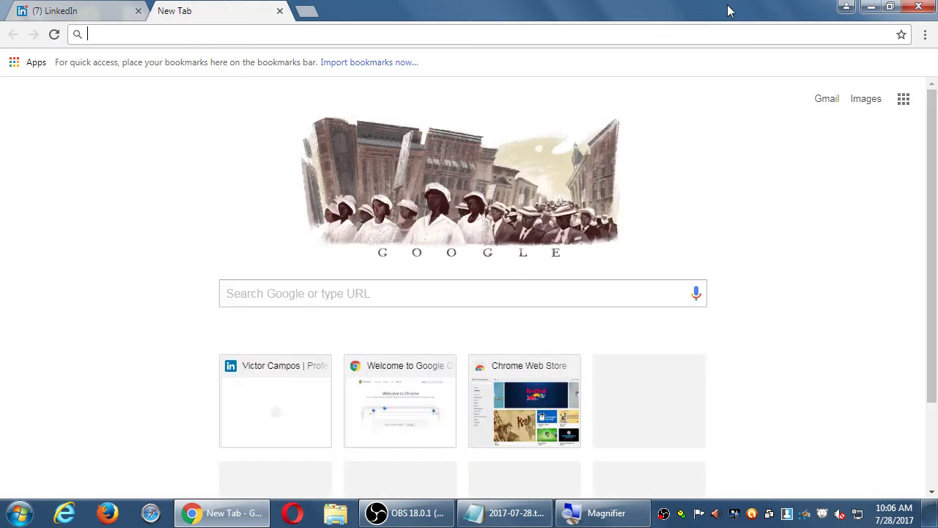
# Load socialmediaexaminer.com in the new tab, correcting typos in the address
pyautogui.write('social')
pyautogui.press('BackSpace')
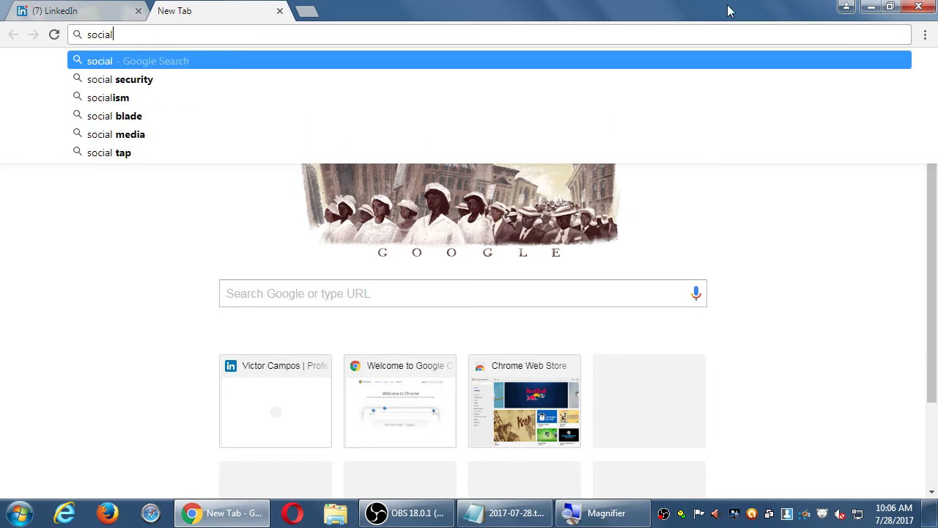
pyautogui.write('e')
pyautogui.press('BackSpace')
pyautogui.write('media')
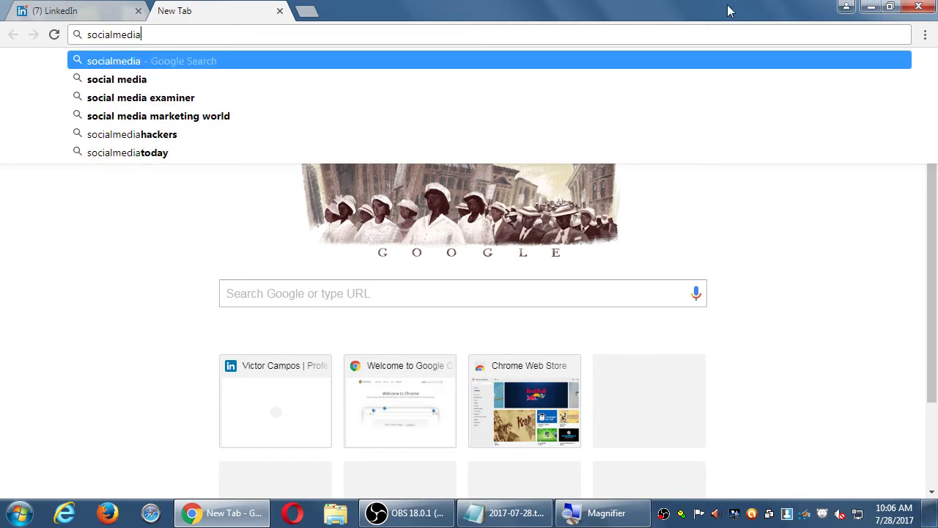
pyautogui.write('examiner.com')
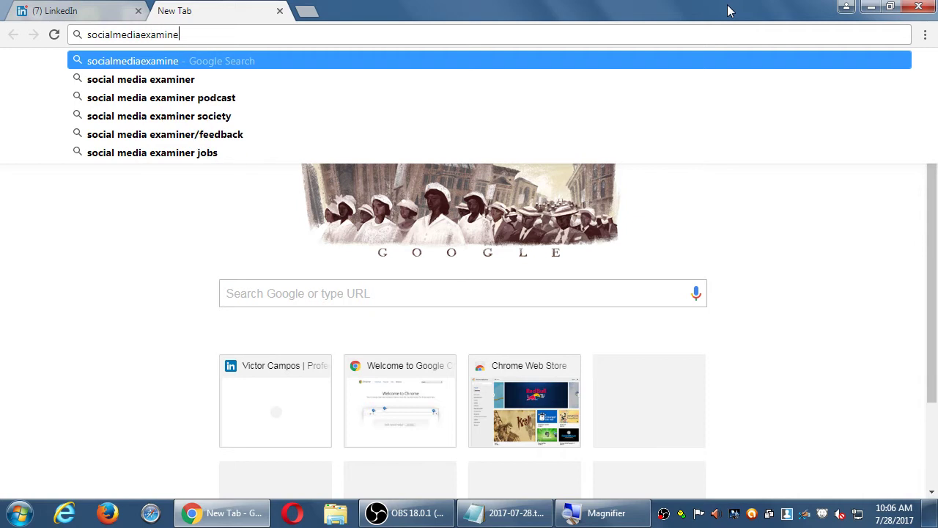
pyautogui.press('Return')
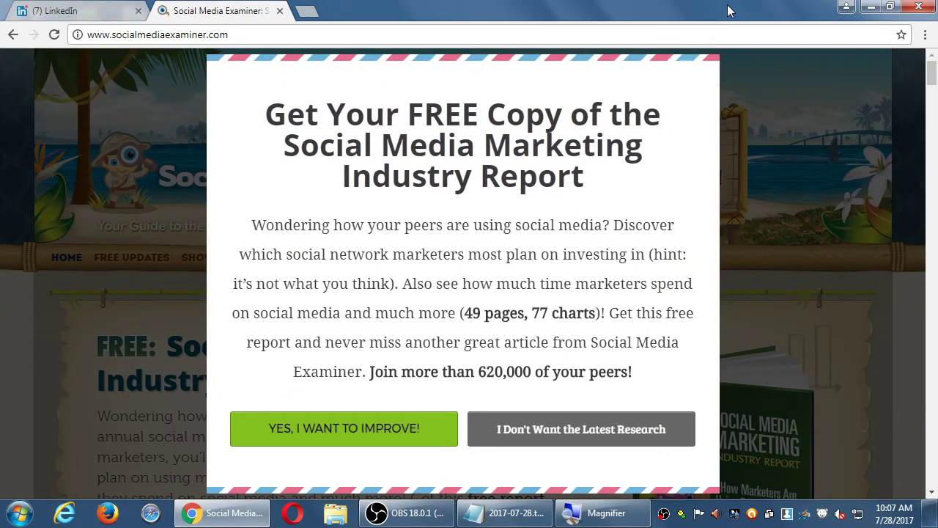
# Decline the Social Media Examiner free industry report pop-ups
pyautogui.click(587, 429)
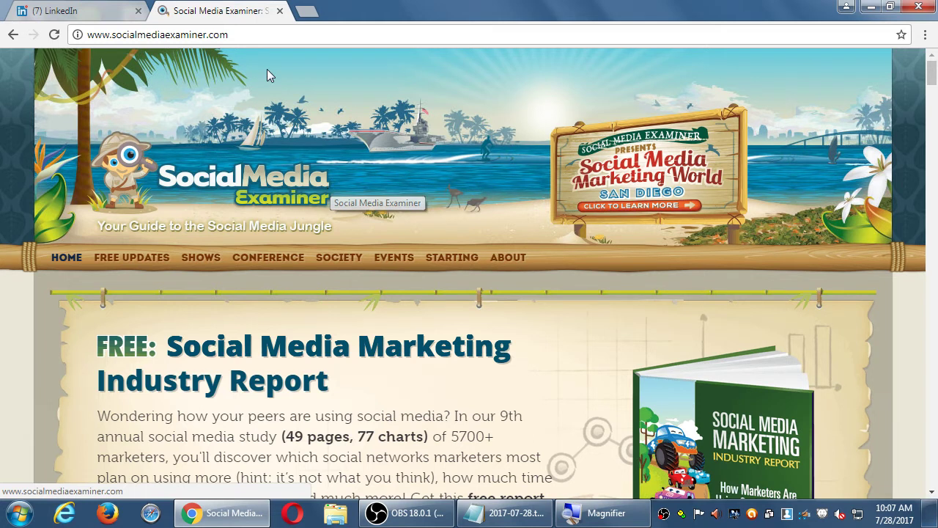
pyautogui.click(260, 35)
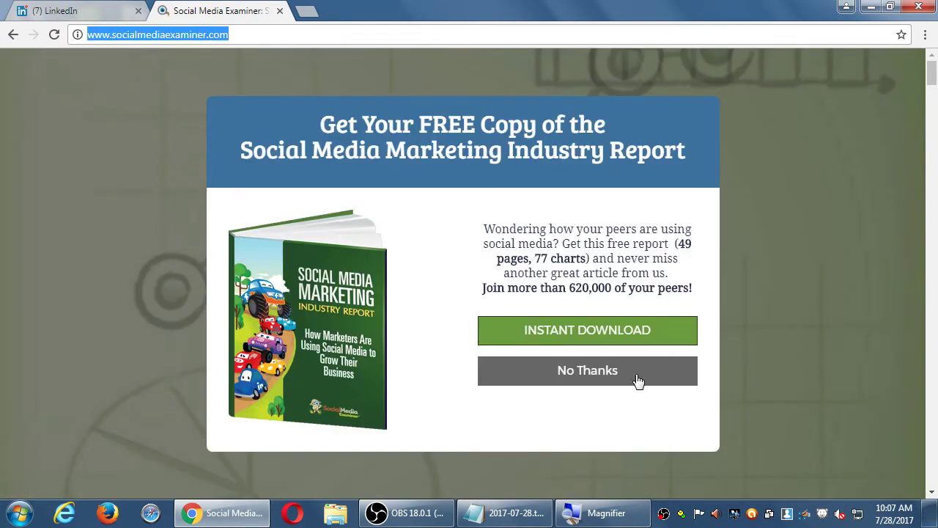
pyautogui.click(637, 377)
# Scroll through the homepage's latest articles and focus the Custom Search box
pyautogui.scroll(-5, 643, 375)
pyautogui.scroll(-3, 643, 379)
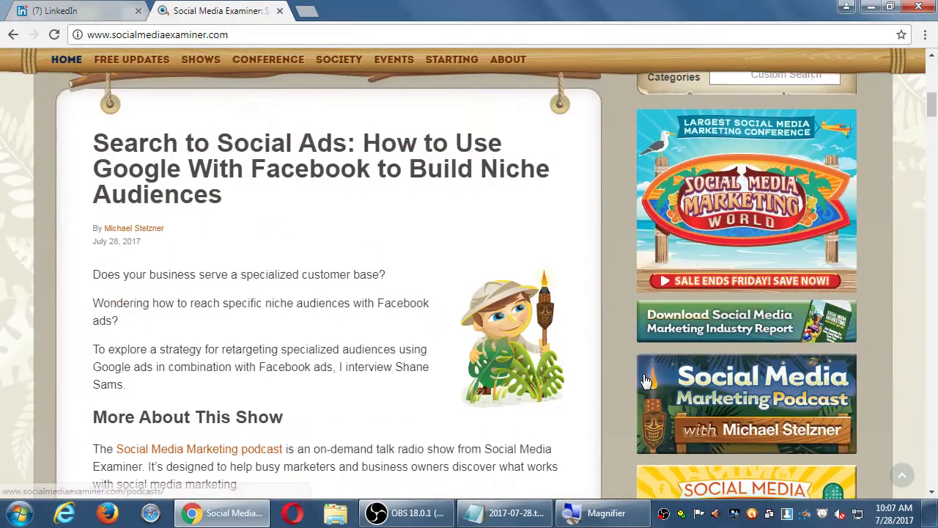
pyautogui.scroll(-3, 643, 379)
pyautogui.scroll(4, 643, 379)
pyautogui.scroll(5, 673, 383)
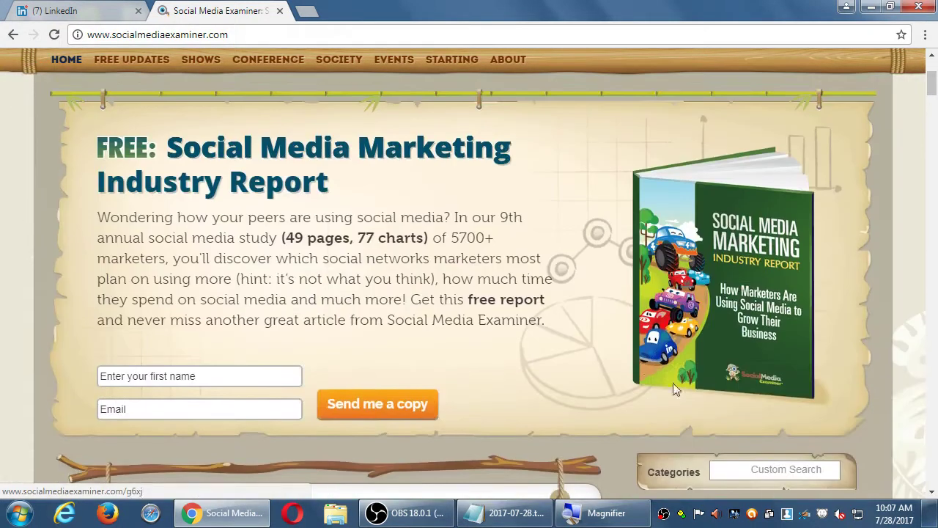
pyautogui.scroll(-1, 726, 410)
pyautogui.click(770, 432)
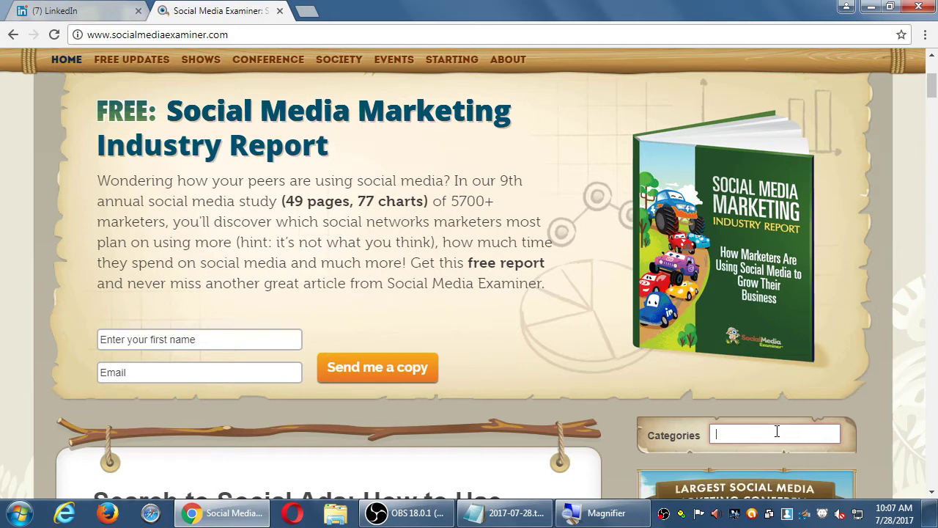
# Search the site for 'linkedin' and open the 'LinkedIn Changes: What Marketers Need to Know' result
pyautogui.write('linked')
pyautogui.press('BackSpace')
pyautogui.press('BackSpace')
pyautogui.press('BackSpace')
pyautogui.press('BackSpace')
pyautogui.write('k')
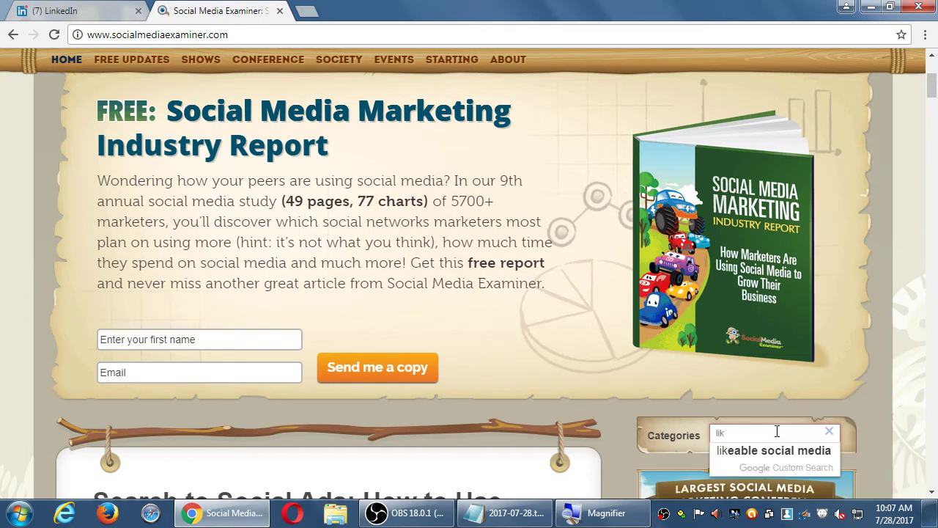
pyautogui.press('BackSpace')
pyautogui.write('nkedin')
pyautogui.press('Return')
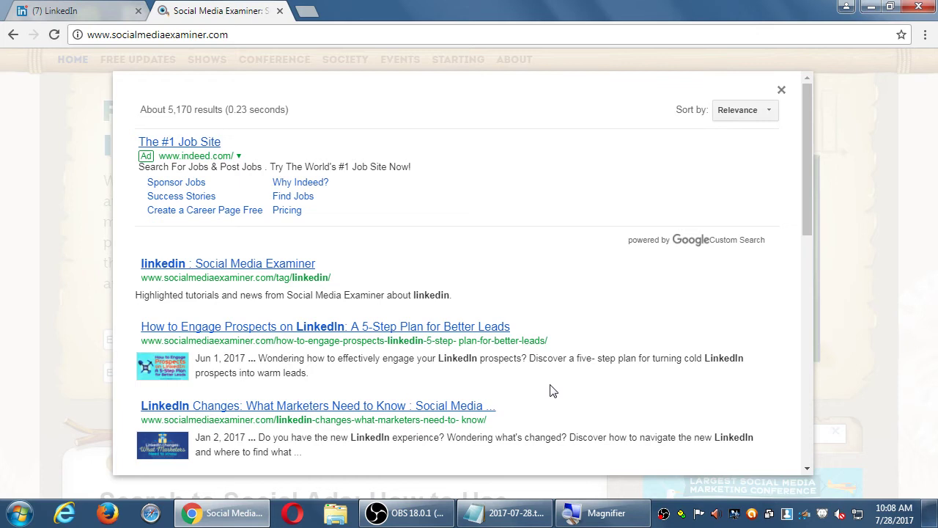
pyautogui.scroll(-3, 513, 362)
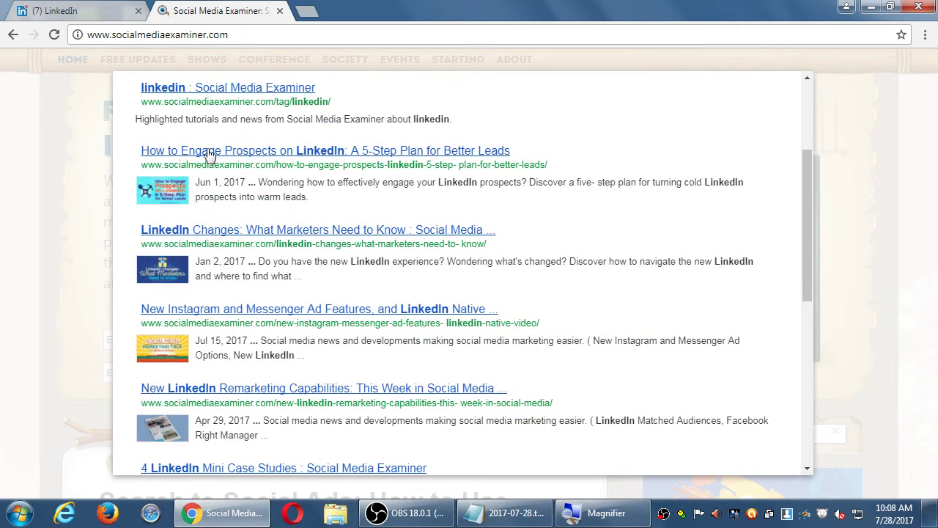
pyautogui.click(232, 231)
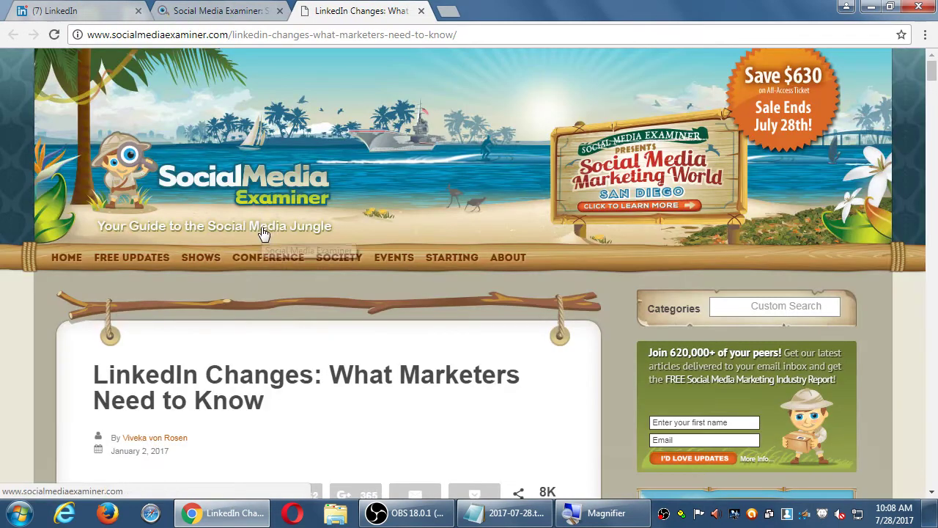
# Read down the LinkedIn Changes article, then switch back to the linkedin search results tab
pyautogui.scroll(-8, 248, 276)
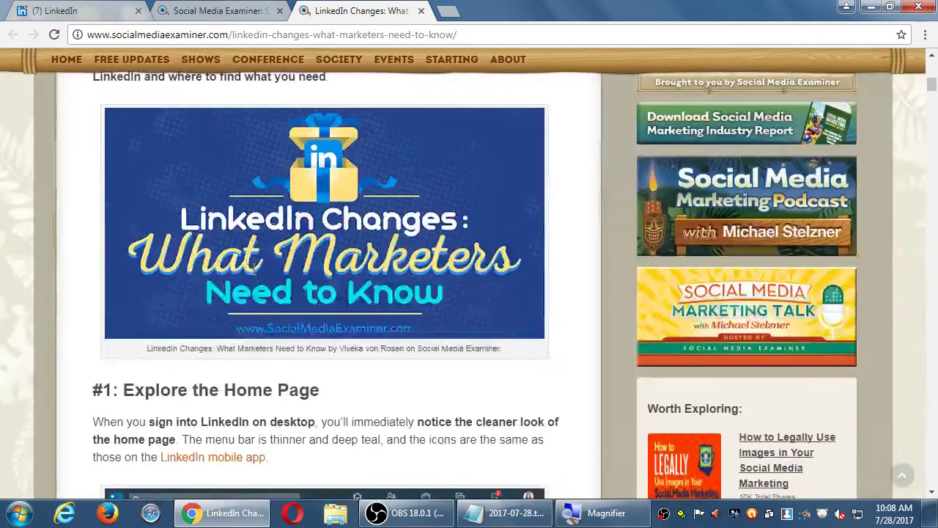
pyautogui.scroll(-4, 255, 272)
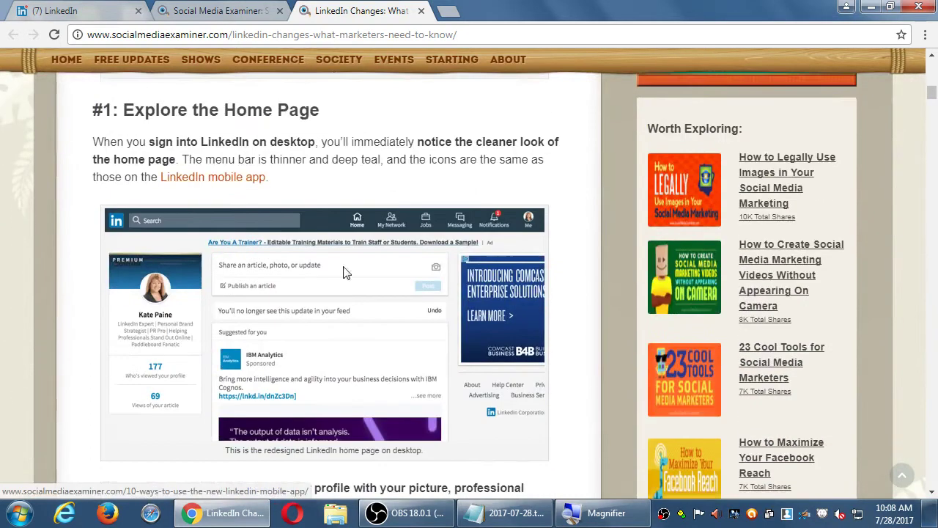
pyautogui.scroll(-12, 346, 271)
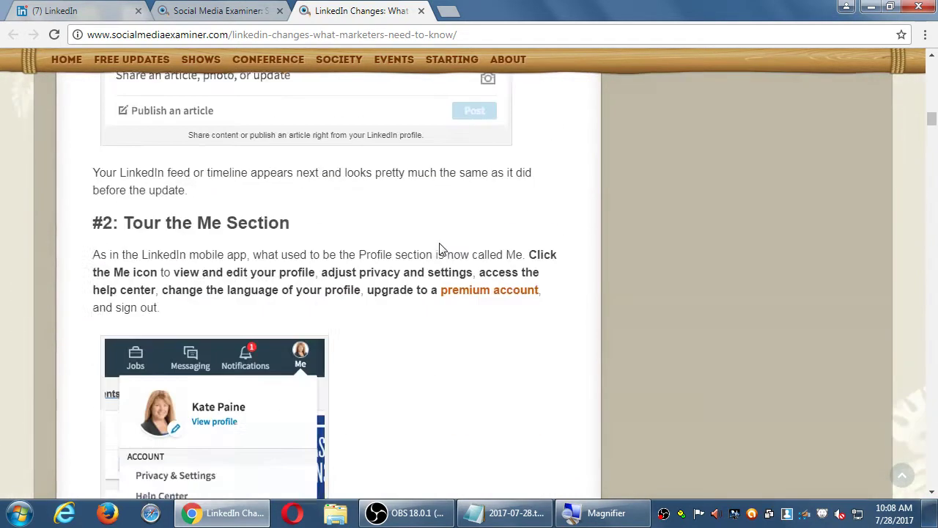
pyautogui.scroll(-3, 352, 237)
pyautogui.scroll(-4, 352, 293)
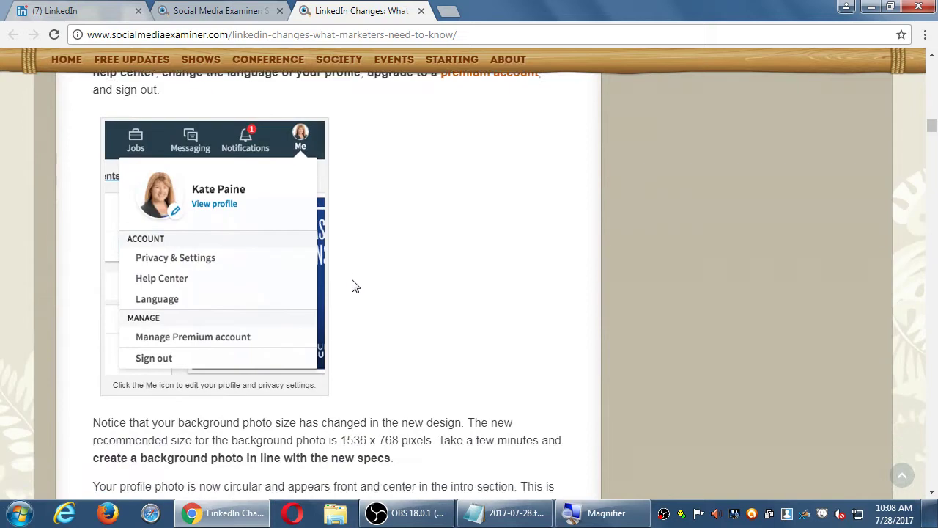
pyautogui.scroll(1, 344, 286)
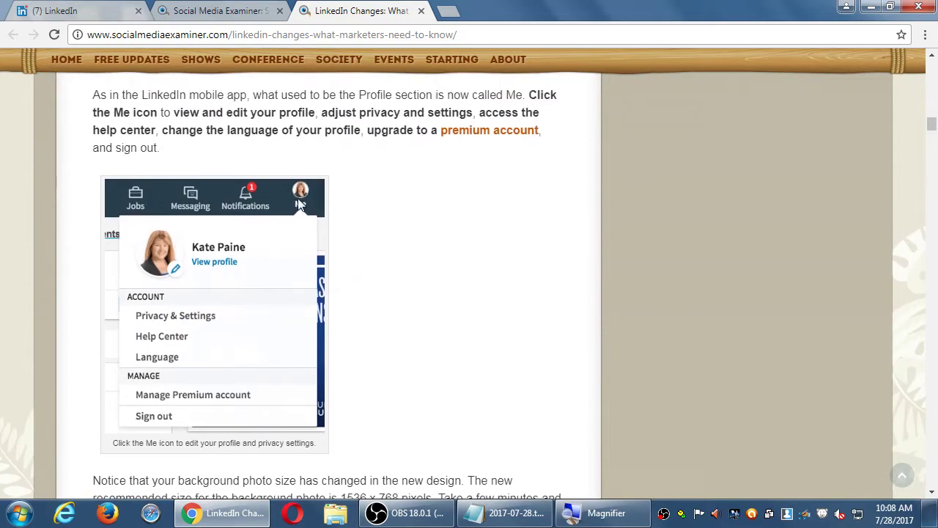
pyautogui.scroll(-7, 298, 199)
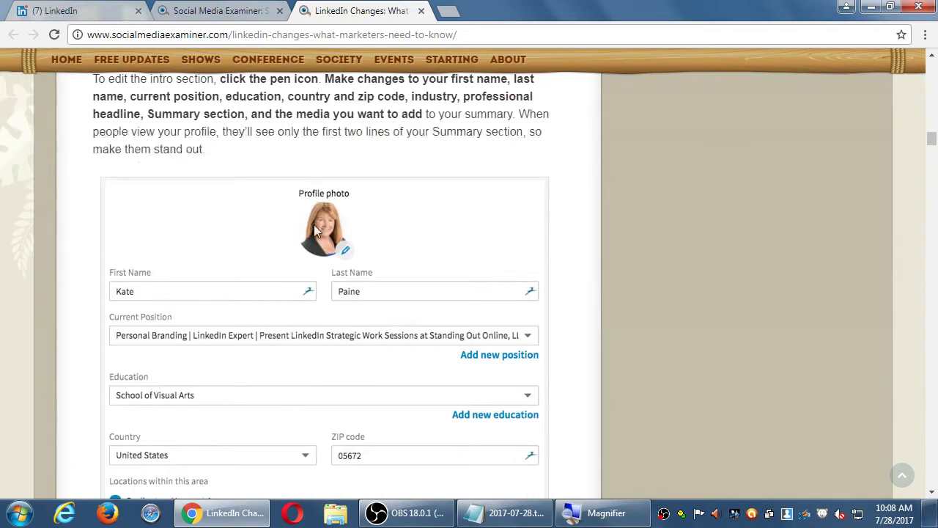
pyautogui.scroll(-17, 315, 229)
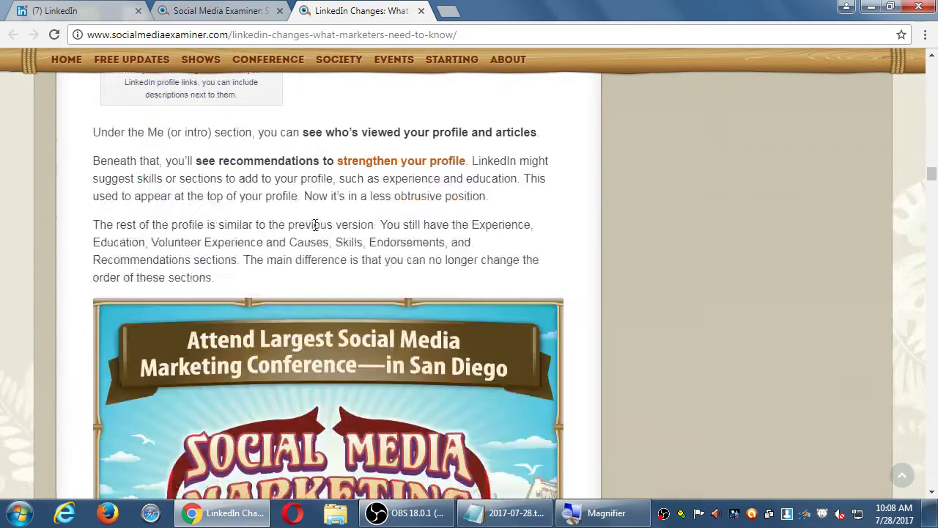
pyautogui.scroll(-10, 315, 225)
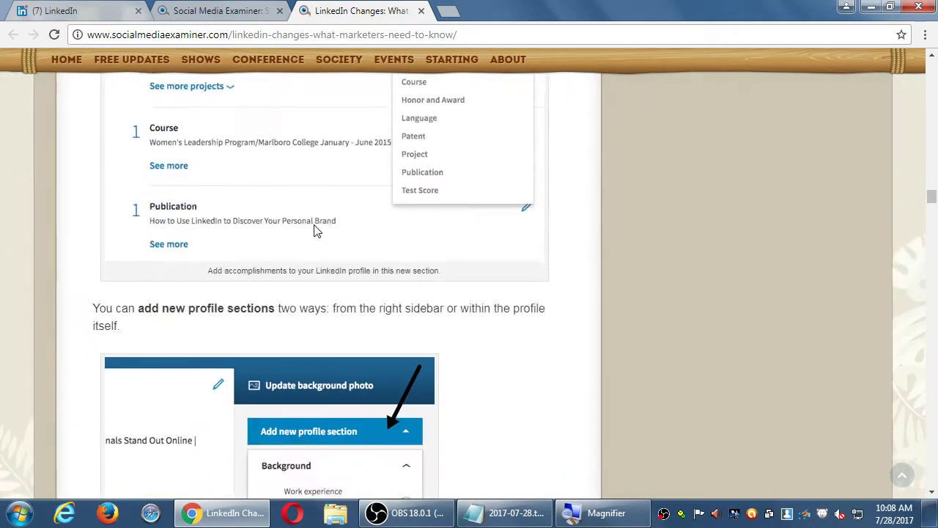
pyautogui.scroll(-3, 316, 230)
pyautogui.click(223, 10)
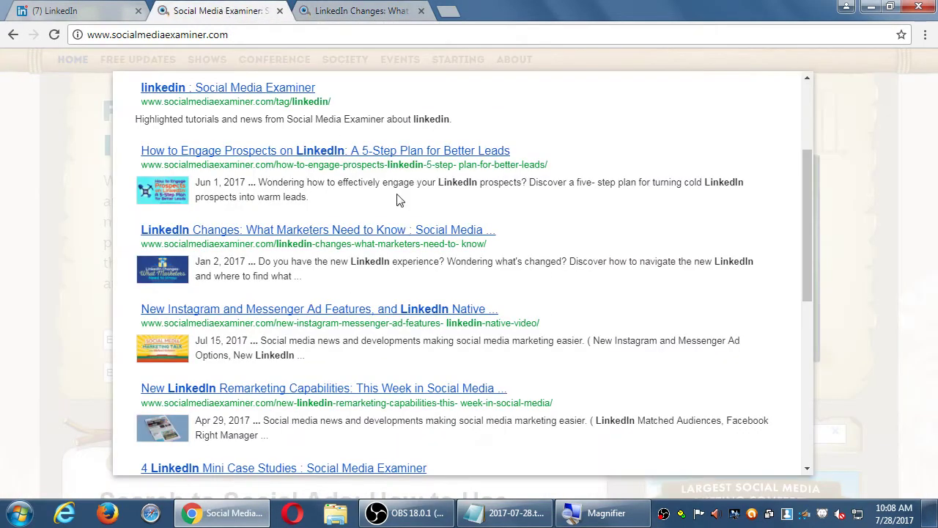
# Close the linkedin search results and scroll the homepage to the Facebook Terms article
pyautogui.scroll(-3, 434, 279)
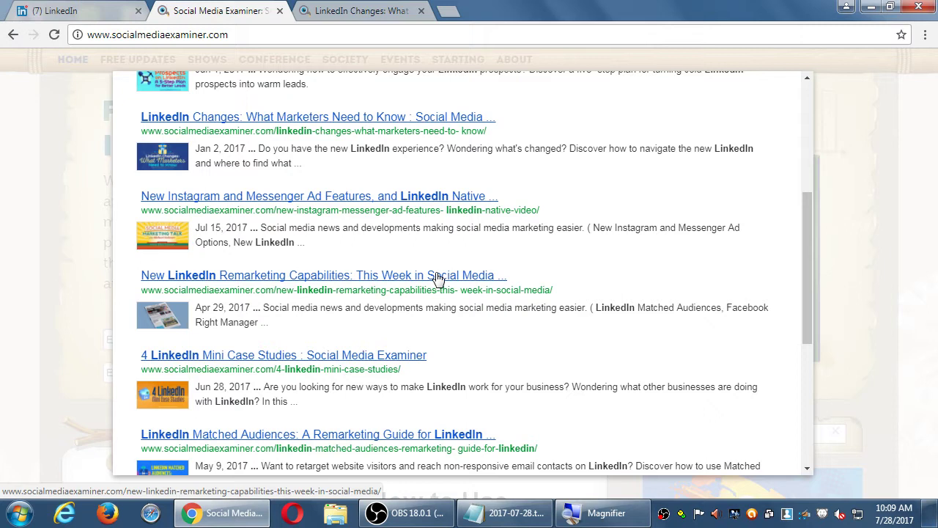
pyautogui.click(846, 147)
pyautogui.scroll(-5, 477, 142)
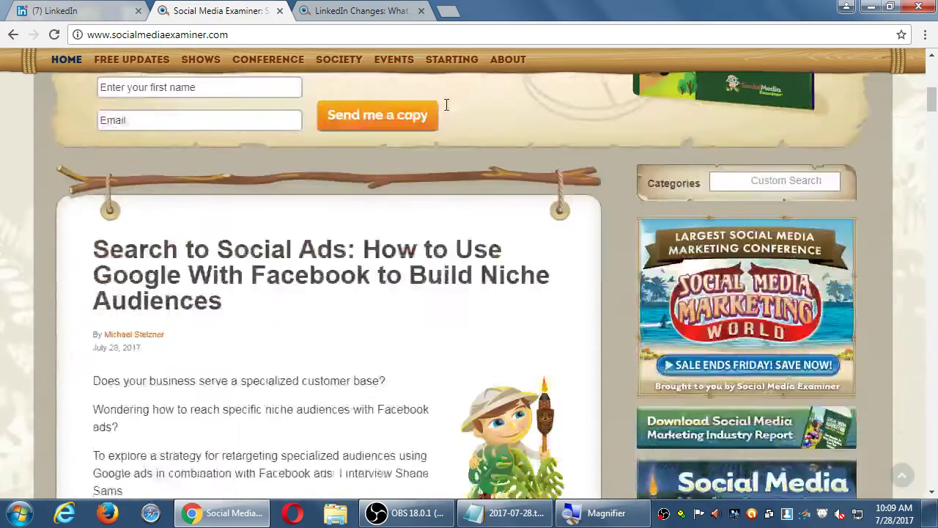
pyautogui.scroll(-14, 445, 110)
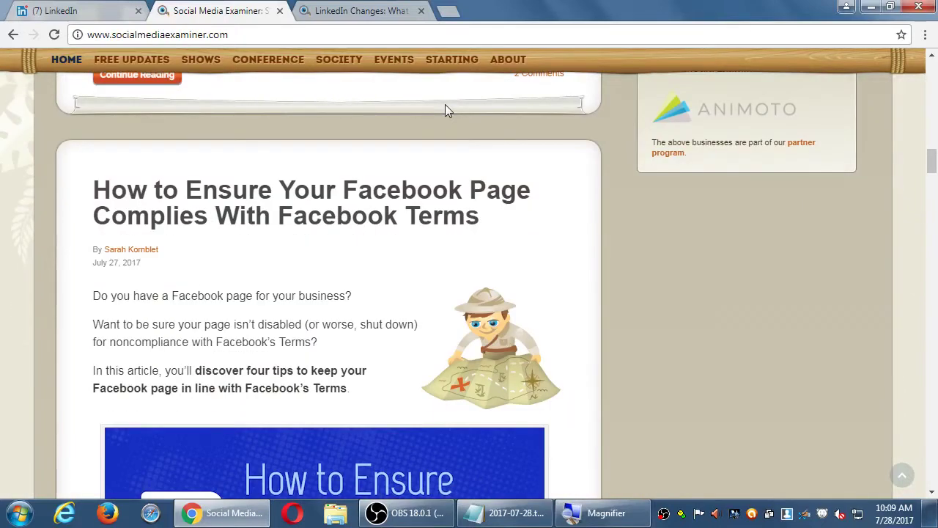
pyautogui.scroll(-1, 447, 110)
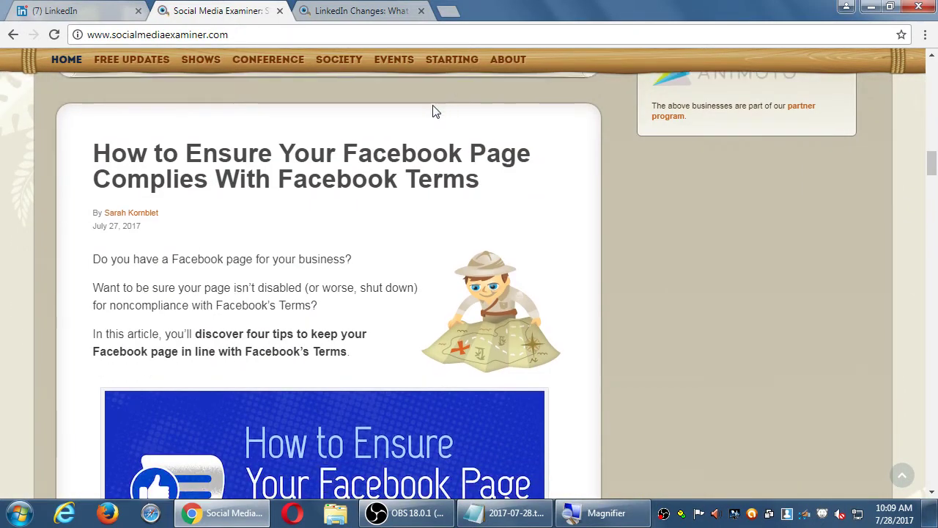
# Close the LinkedIn Changes article tab, then the Social Media Examiner homepage tab
pyautogui.click(371, 20)
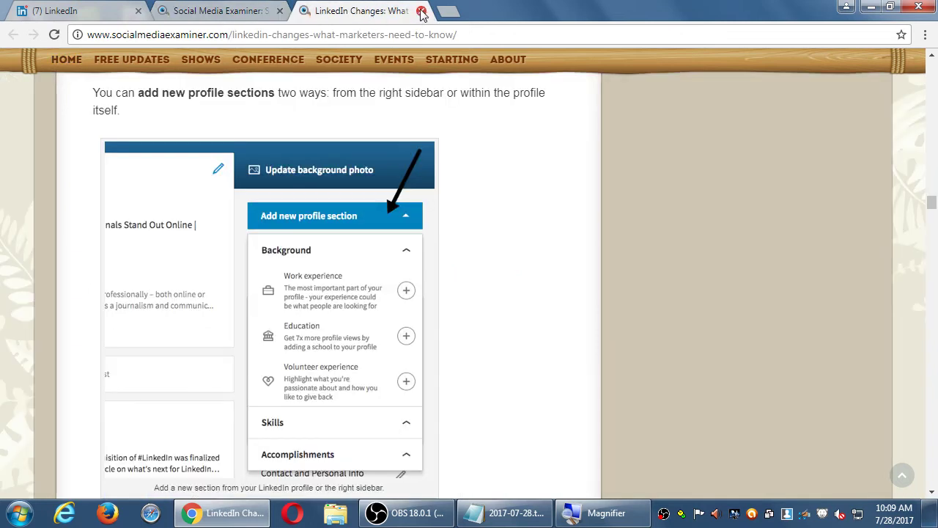
pyautogui.click(422, 11)
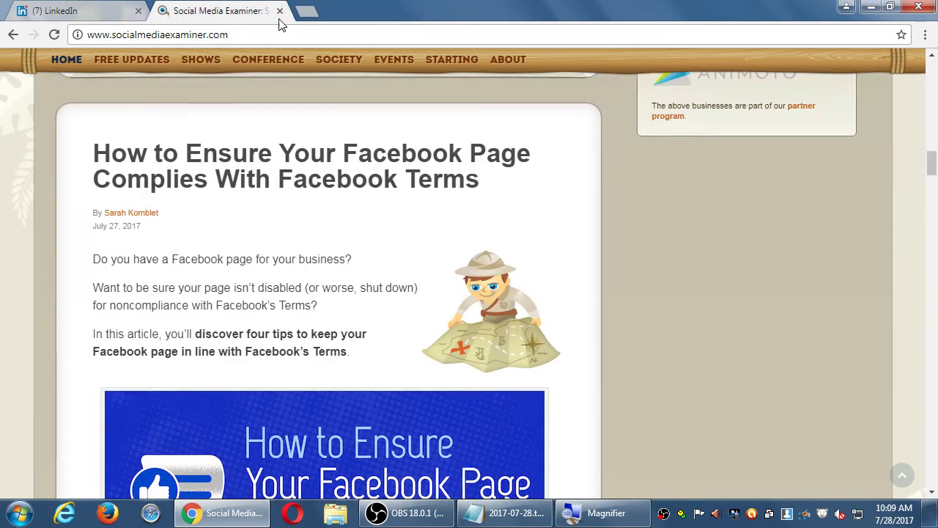
pyautogui.scroll(-3, 620, 193)
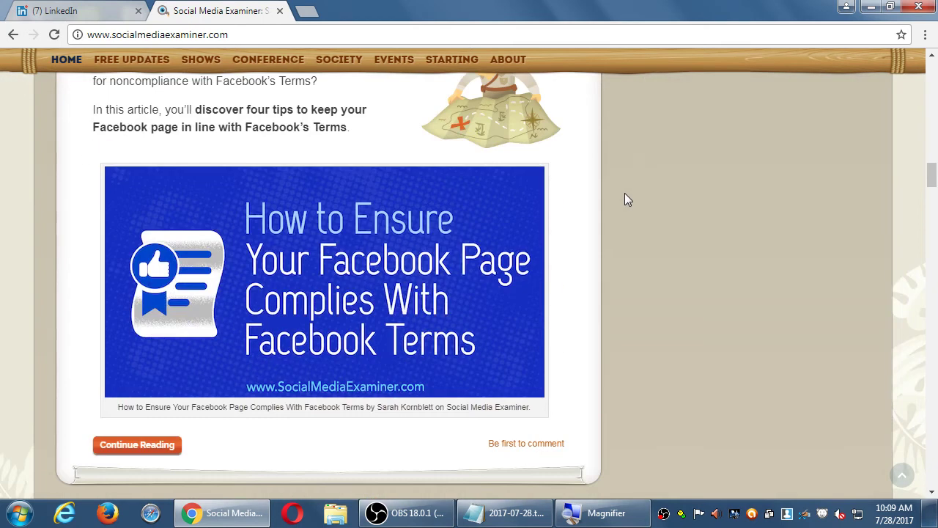
pyautogui.scroll(-2, 627, 193)
pyautogui.scroll(-1, 630, 186)
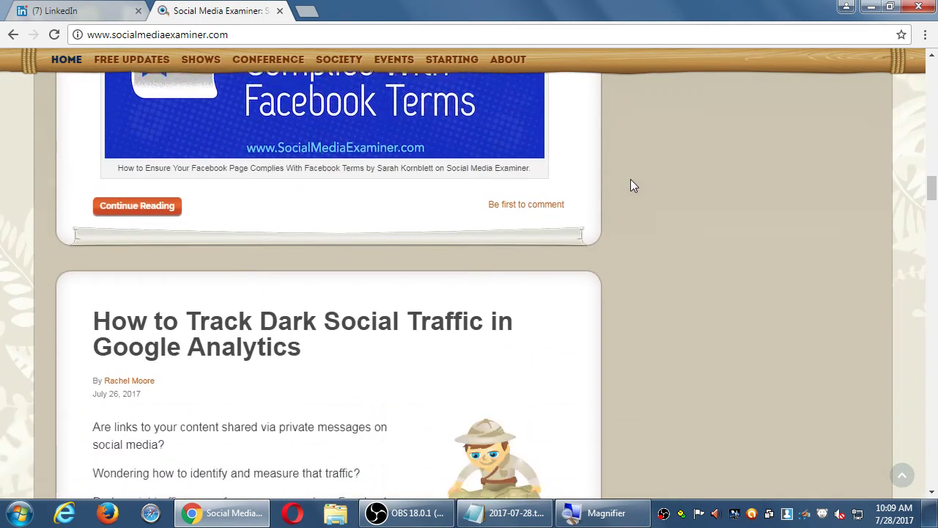
pyautogui.scroll(-2, 631, 185)
pyautogui.scroll(-6, 634, 185)
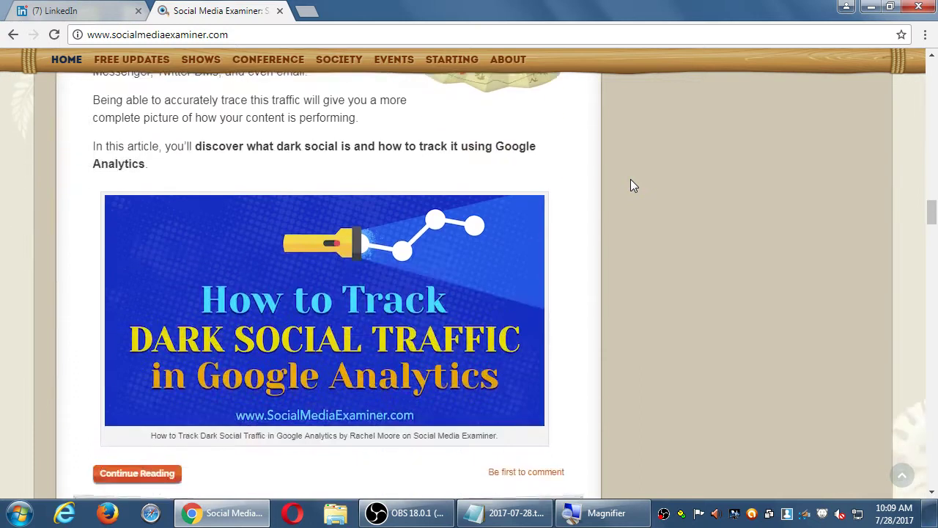
pyautogui.scroll(-1, 631, 179)
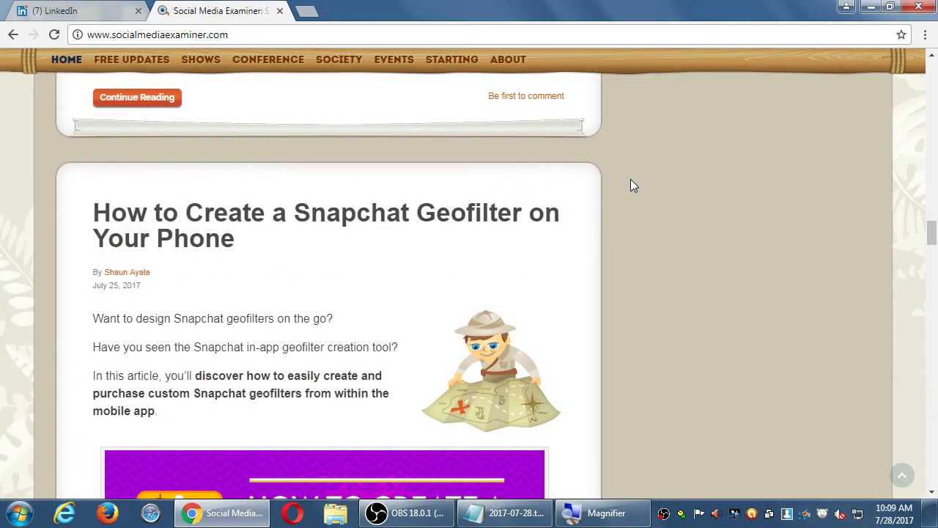
pyautogui.scroll(-1, 653, 195)
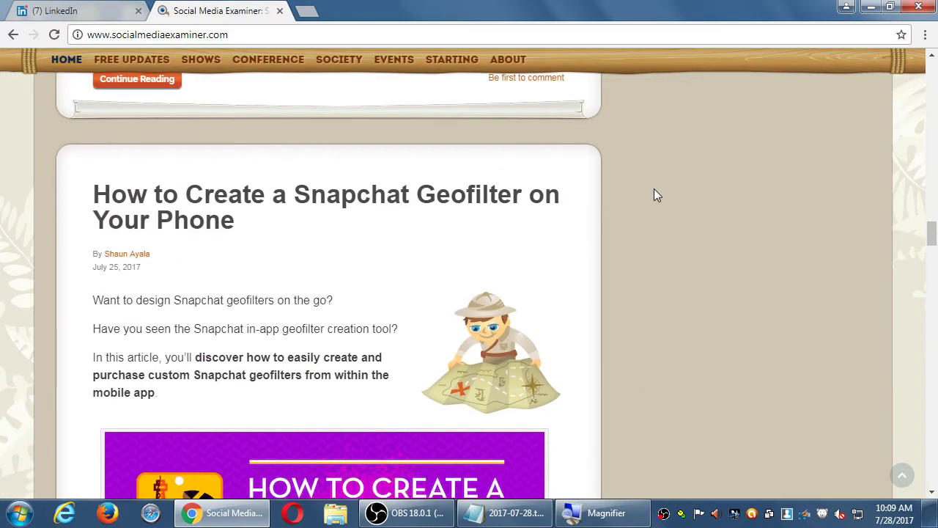
pyautogui.scroll(-4, 656, 195)
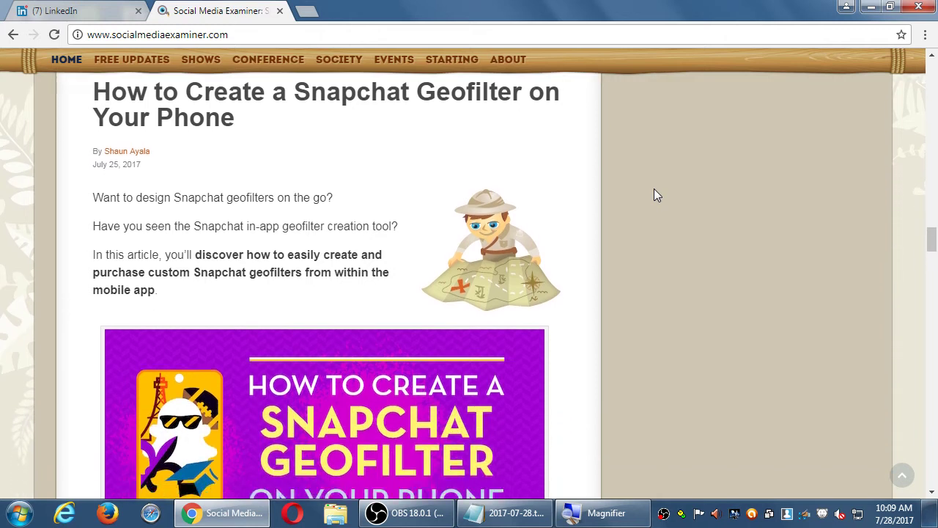
pyautogui.scroll(-2, 656, 195)
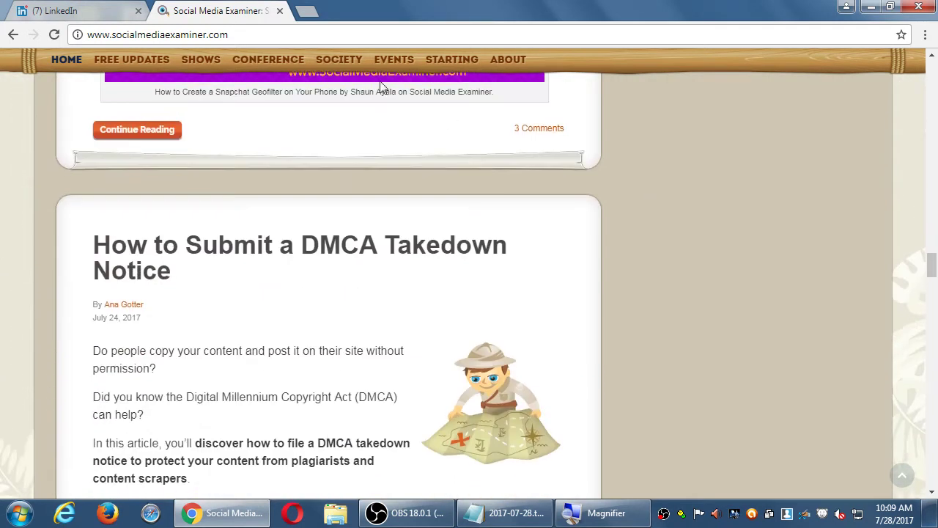
pyautogui.click(279, 10)
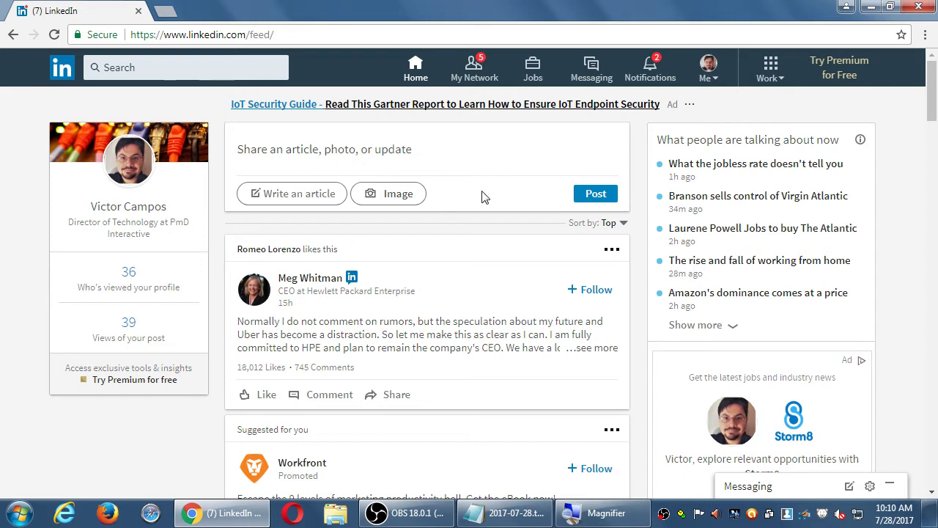
pyautogui.scroll(-4, 484, 198)
pyautogui.scroll(-17, 483, 198)
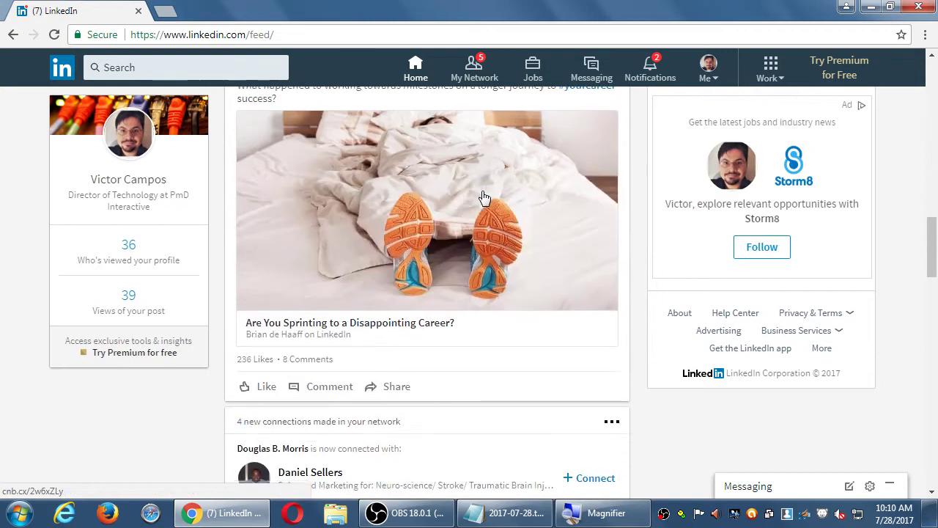
pyautogui.scroll(-4, 484, 198)
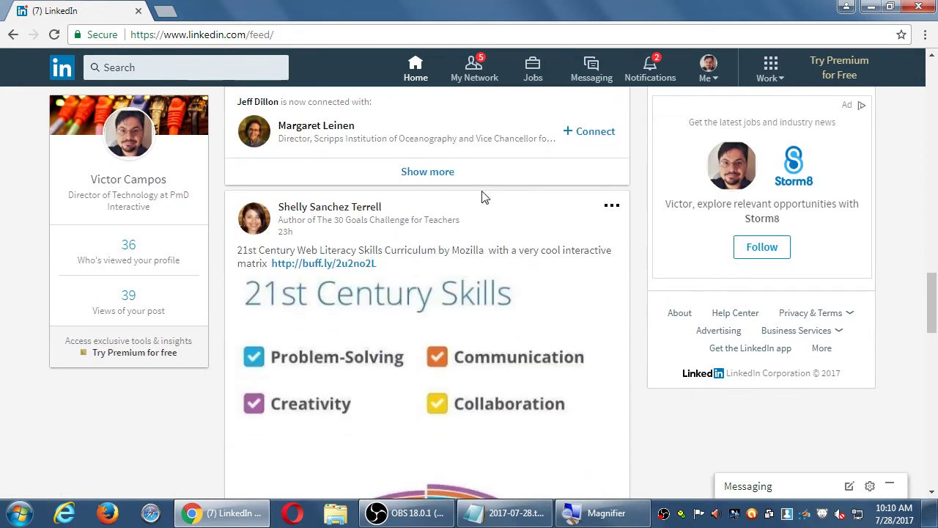
pyautogui.scroll(-8, 484, 198)
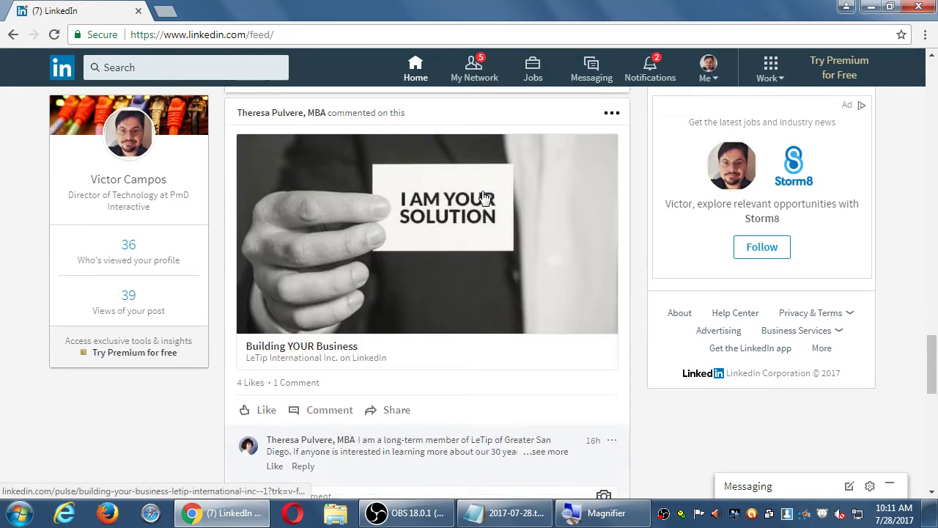
pyautogui.scroll(-7, 484, 198)
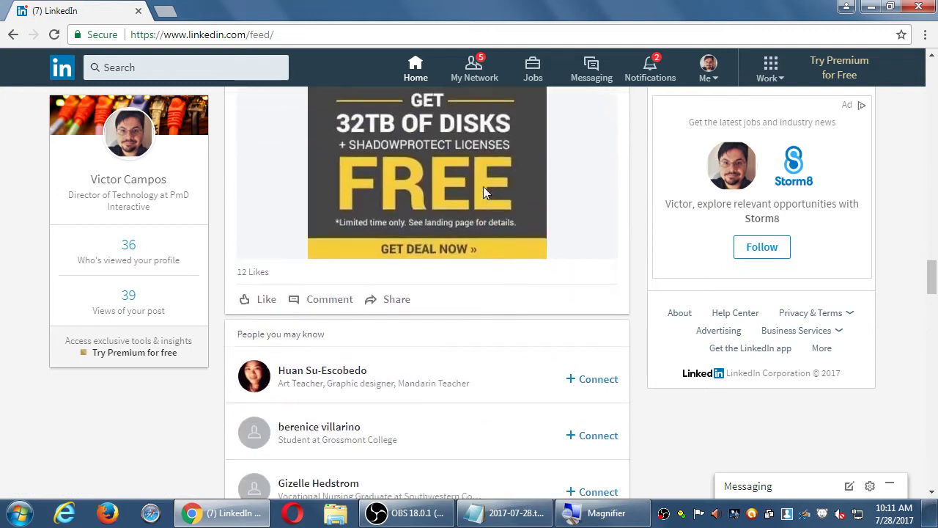
pyautogui.scroll(-5, 484, 193)
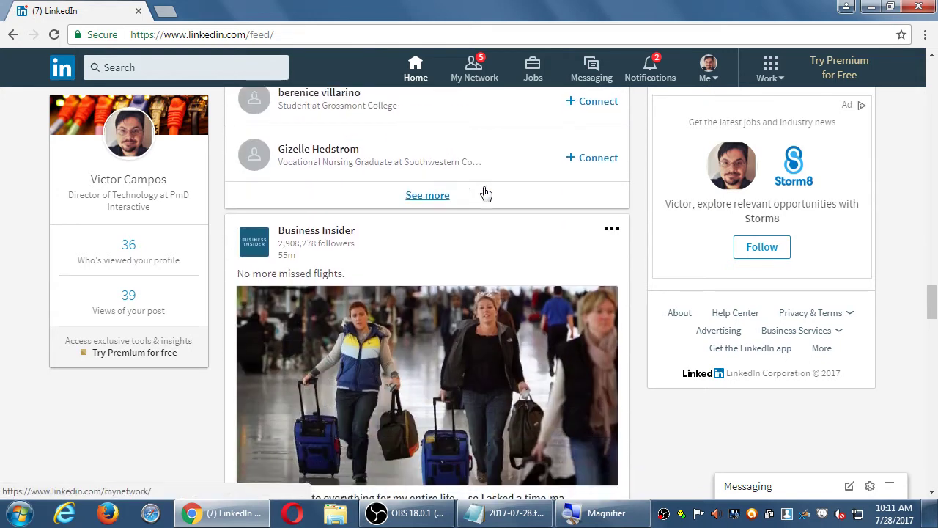
pyautogui.scroll(-2, 484, 193)
pyautogui.scroll(20, 484, 193)
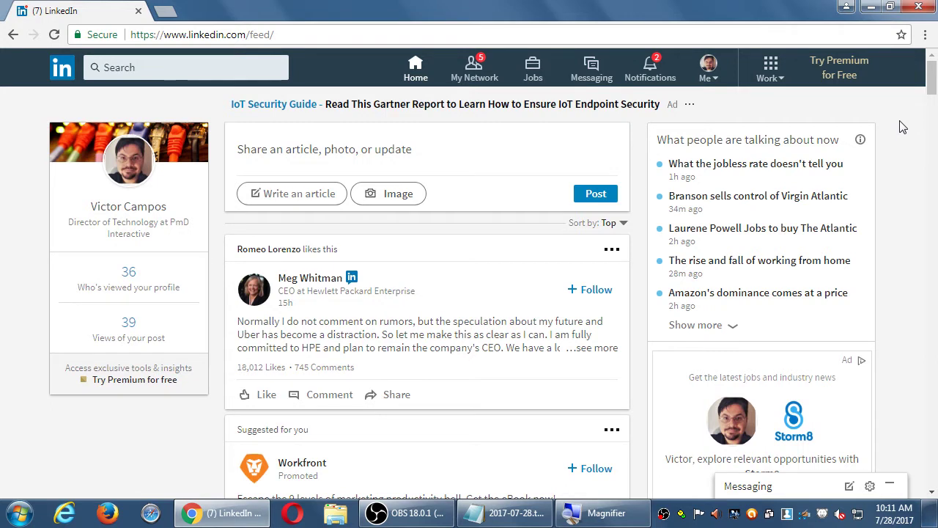
# View and dismiss the first post's ... menu, then scroll to the promoted Workfront ebook post
pyautogui.click(613, 250)
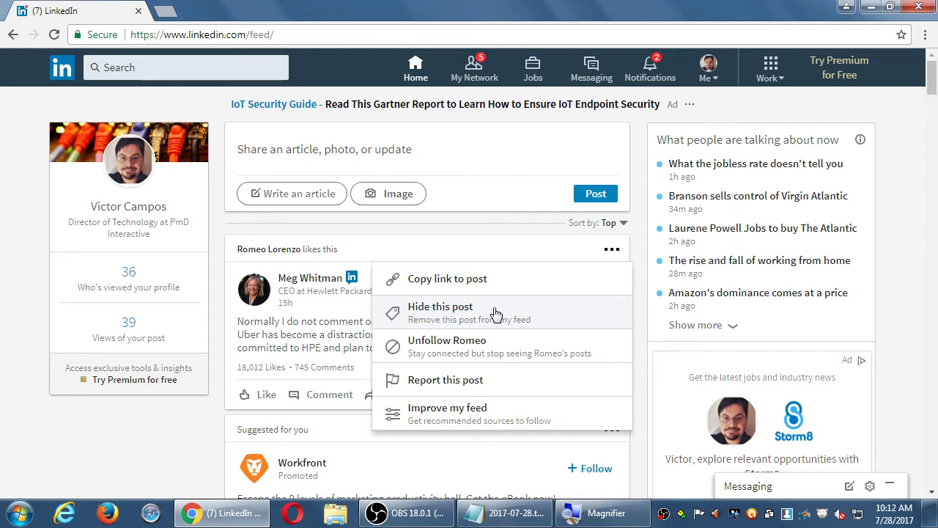
pyautogui.click(192, 436)
pyautogui.scroll(-2, 195, 437)
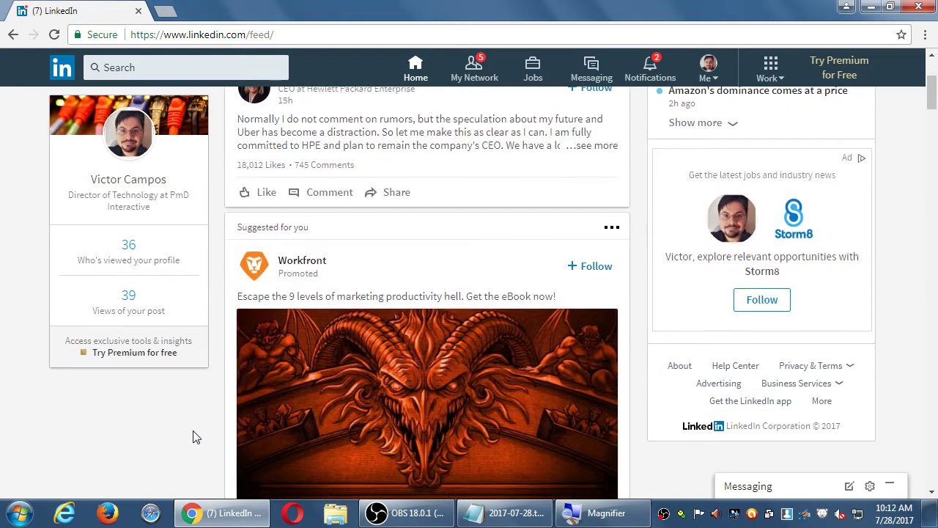
pyautogui.scroll(-1, 196, 437)
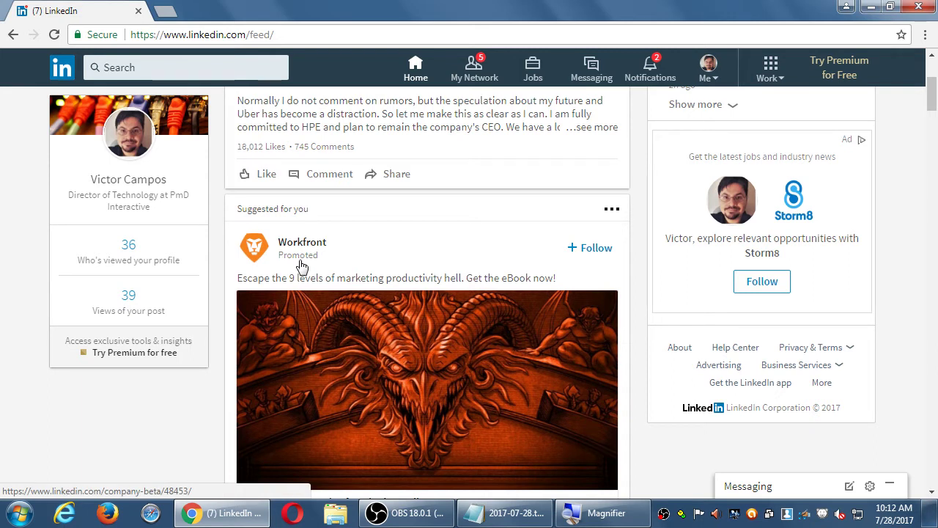
pyautogui.scroll(-1, 201, 389)
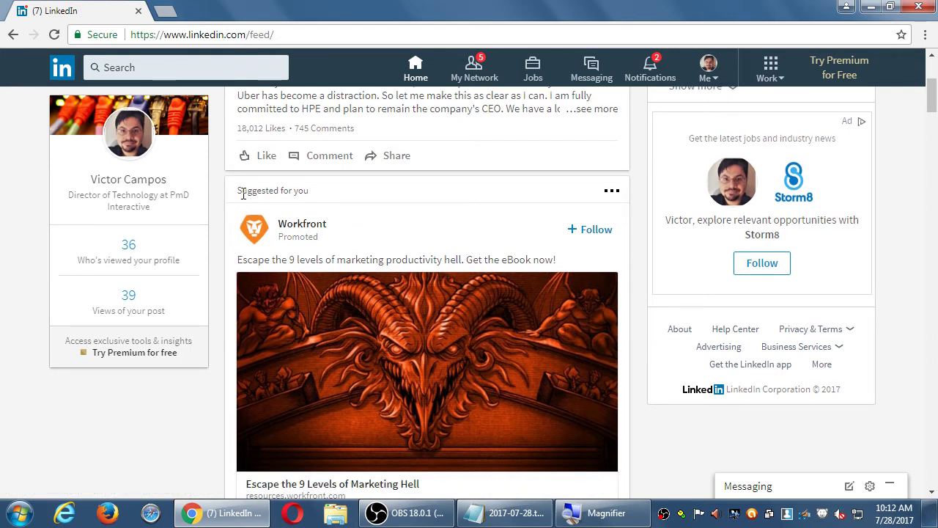
pyautogui.scroll(-1, 367, 240)
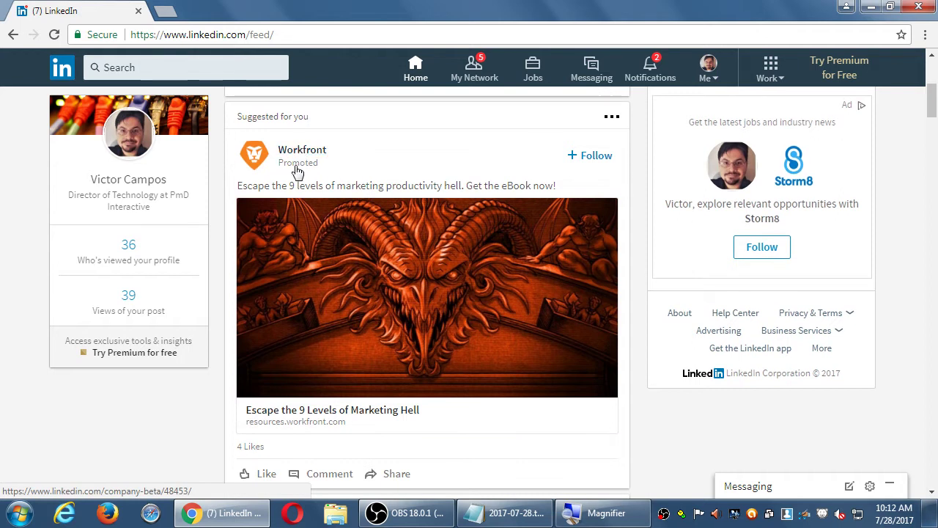
pyautogui.scroll(-2, 184, 321)
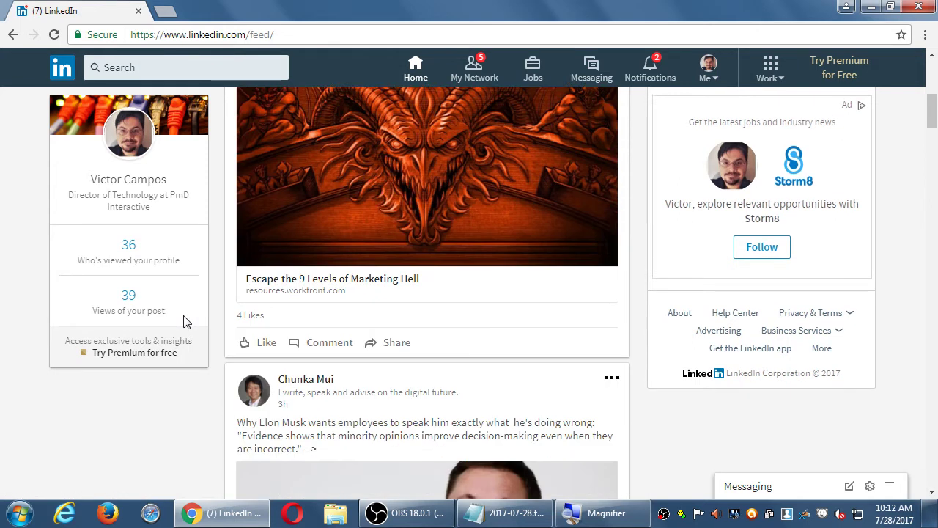
pyautogui.scroll(-2, 184, 321)
pyautogui.scroll(4, 193, 318)
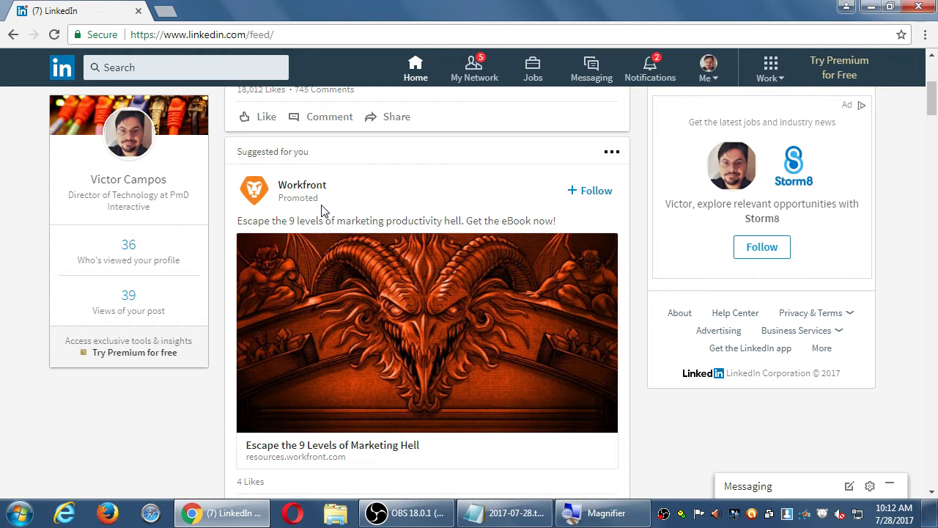
pyautogui.click(612, 152)
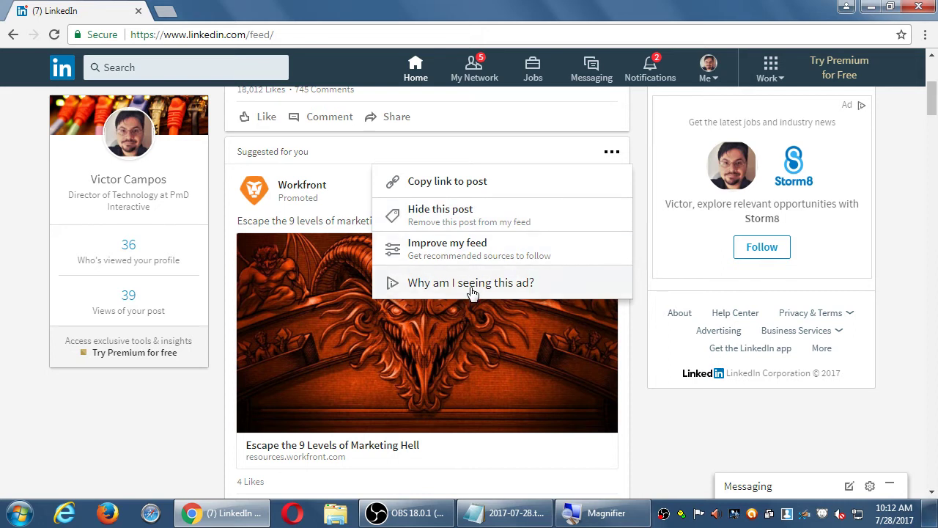
pyautogui.click(107, 439)
pyautogui.scroll(4, 469, 366)
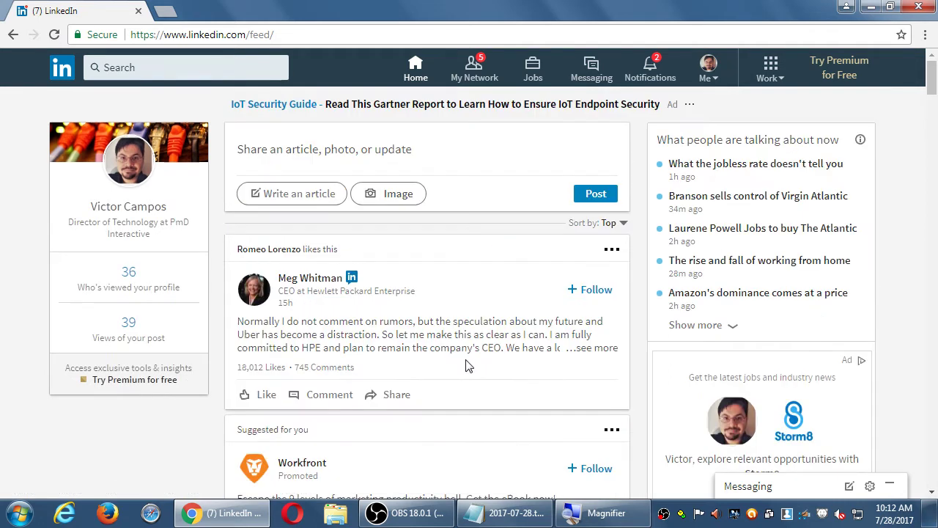
pyautogui.scroll(-5, 901, 194)
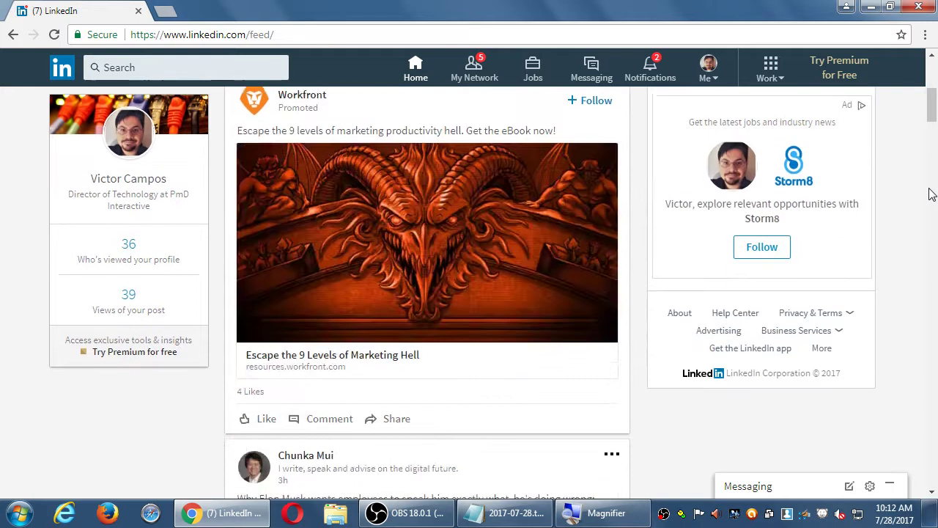
pyautogui.scroll(-15, 928, 194)
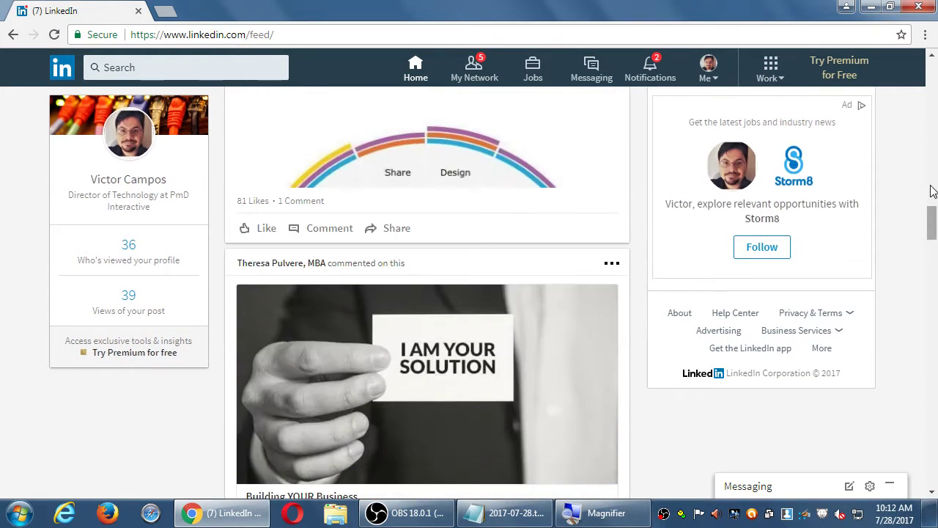
pyautogui.scroll(-2, 932, 191)
pyautogui.scroll(10, 932, 191)
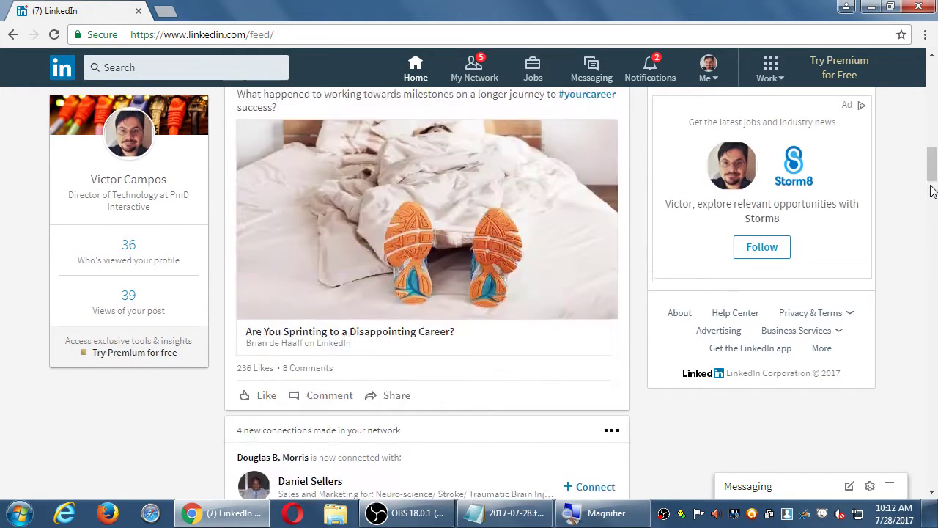
pyautogui.scroll(10, 932, 191)
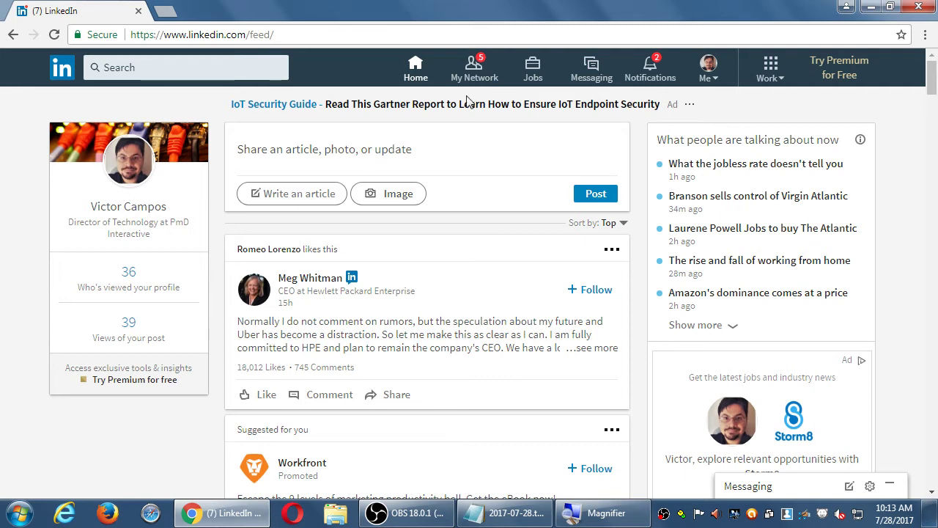
# Open My Network to see the 13 pending invitations and 101 connections
pyautogui.click(469, 69)
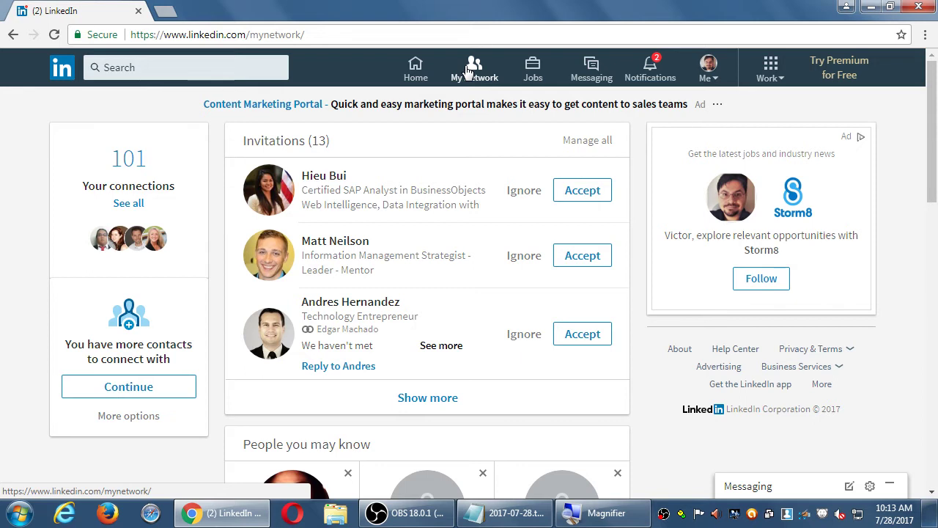
# Go back to the LinkedIn home feed using the Home icon
pyautogui.click(416, 69)
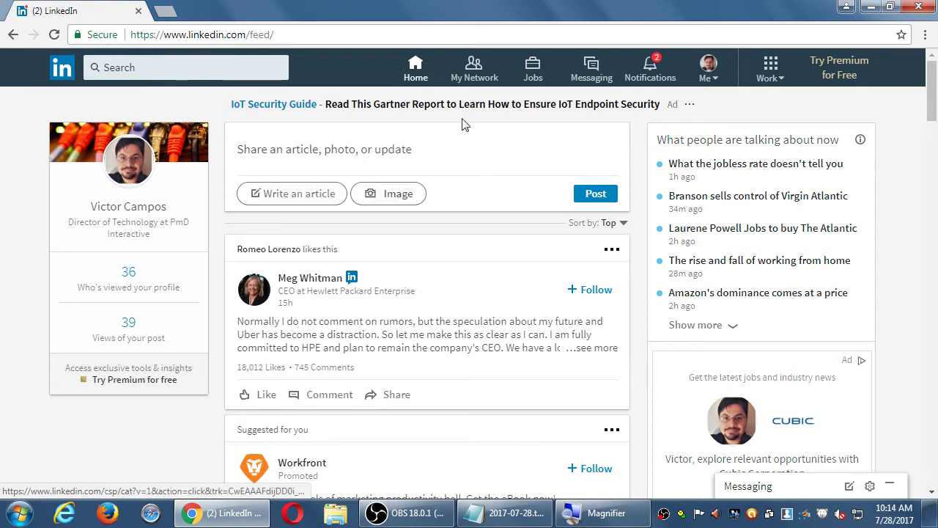
# Return to My Network, listing 13 pending invitations and 101 connections
pyautogui.click(474, 70)
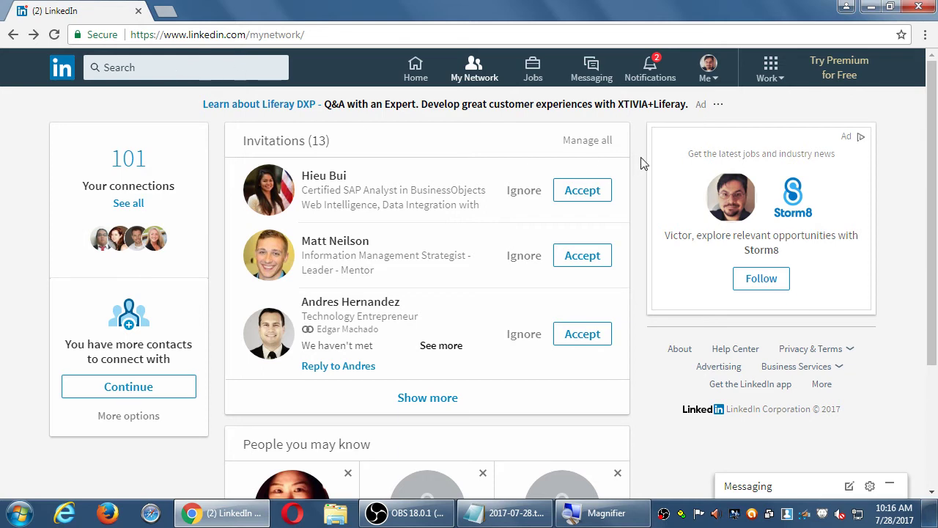
pyautogui.scroll(-3, 639, 164)
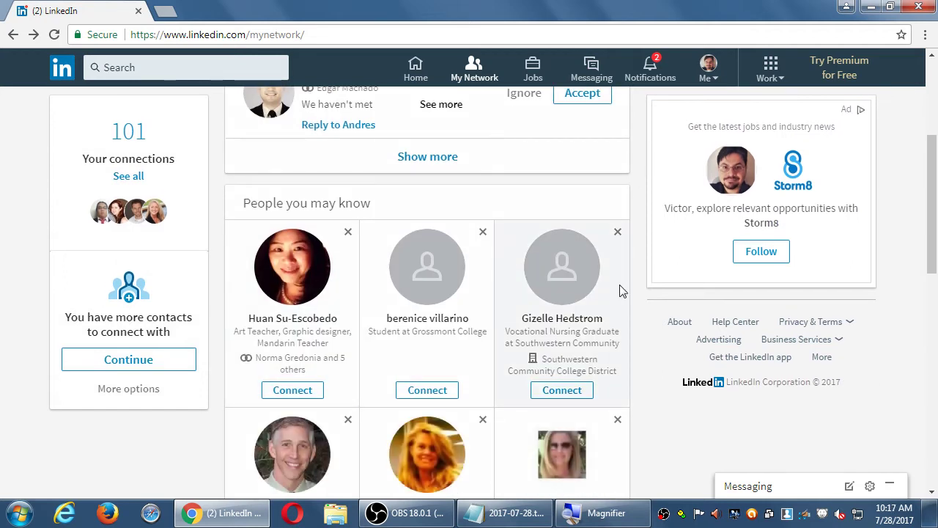
pyautogui.scroll(-1, 620, 289)
pyautogui.scroll(-1, 411, 212)
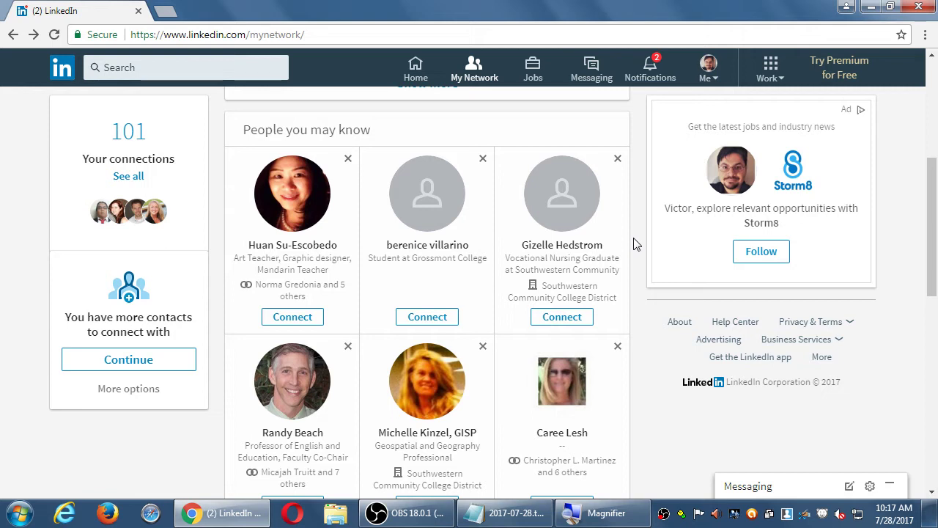
pyautogui.scroll(-2, 645, 179)
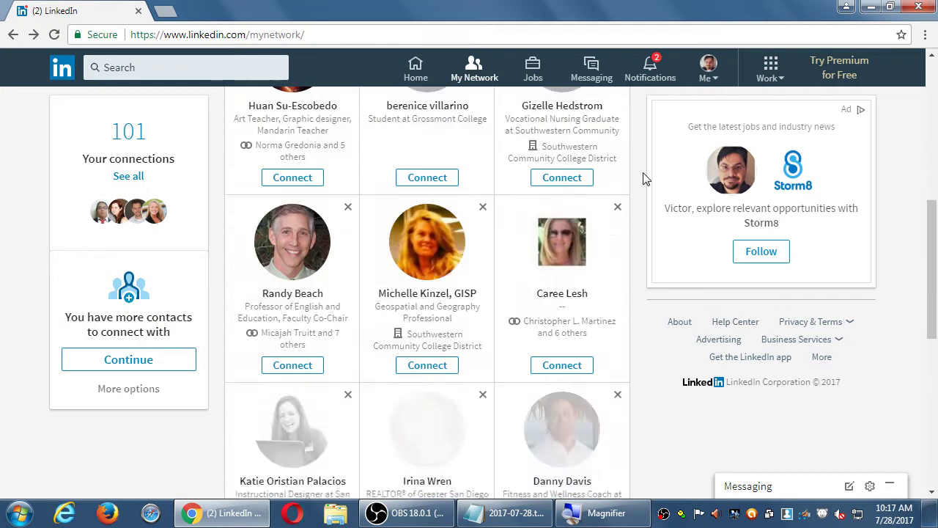
pyautogui.scroll(-3, 645, 179)
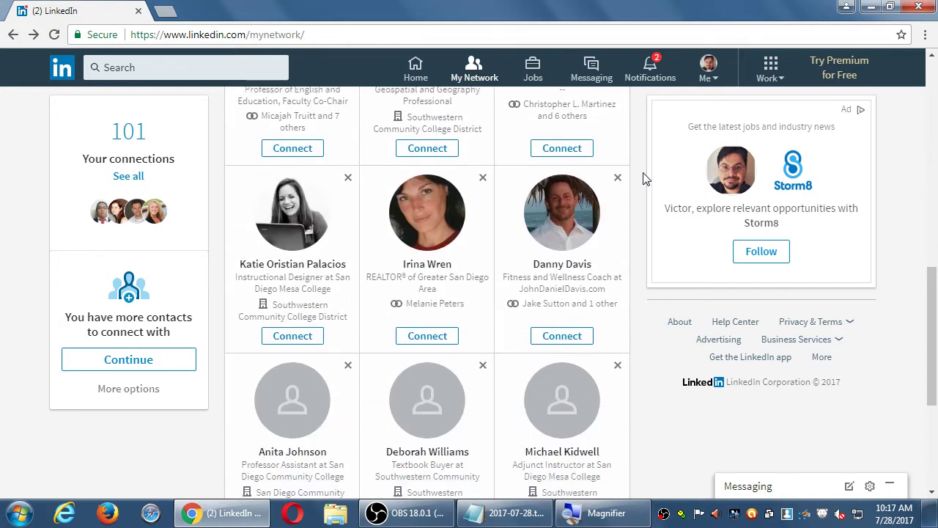
pyautogui.scroll(-3, 645, 179)
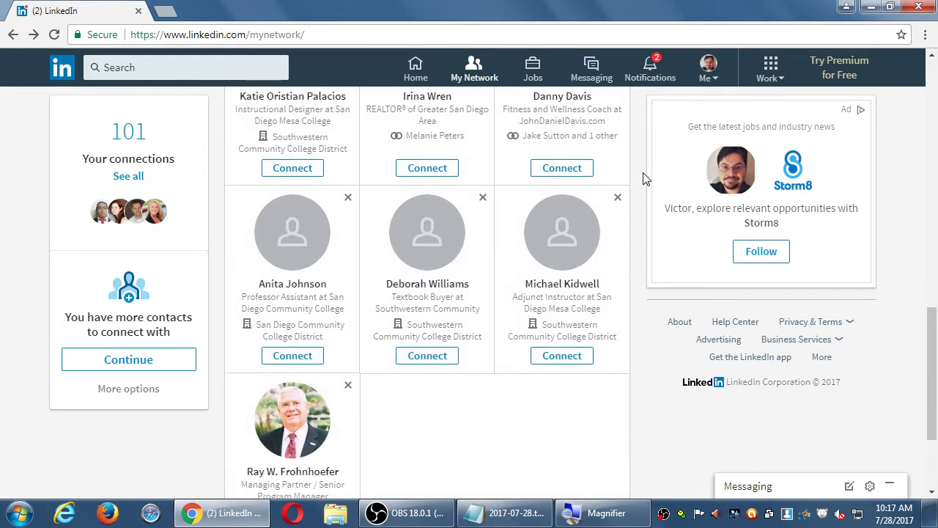
pyautogui.scroll(-6, 645, 178)
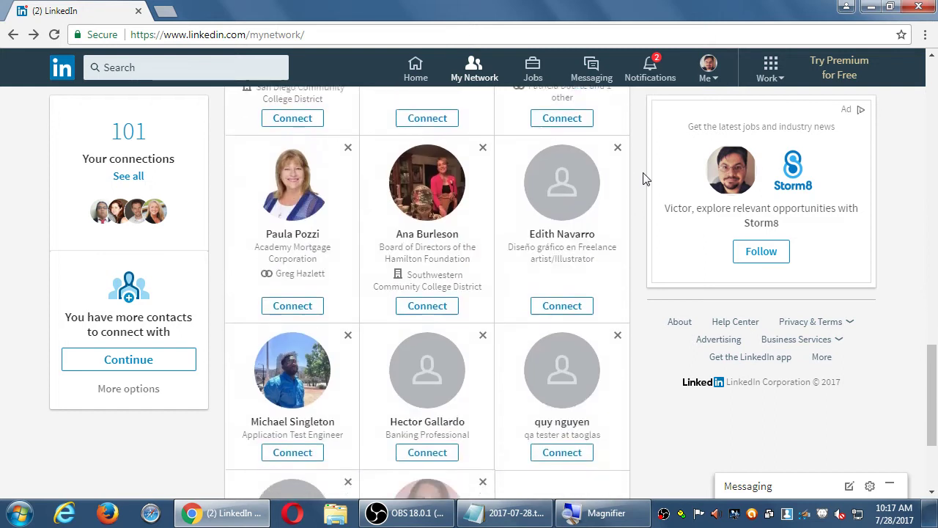
pyautogui.scroll(-2, 645, 179)
pyautogui.scroll(6, 645, 179)
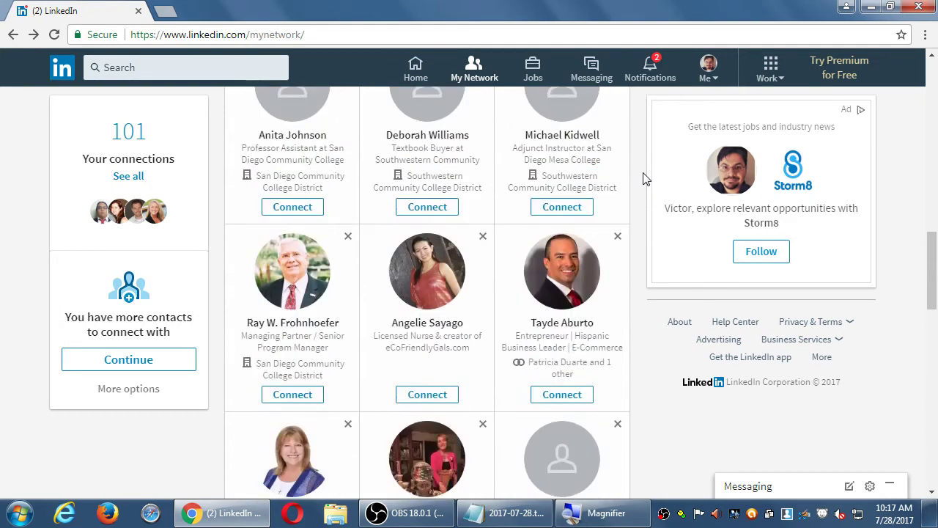
pyautogui.scroll(3, 645, 179)
pyautogui.scroll(1, 645, 179)
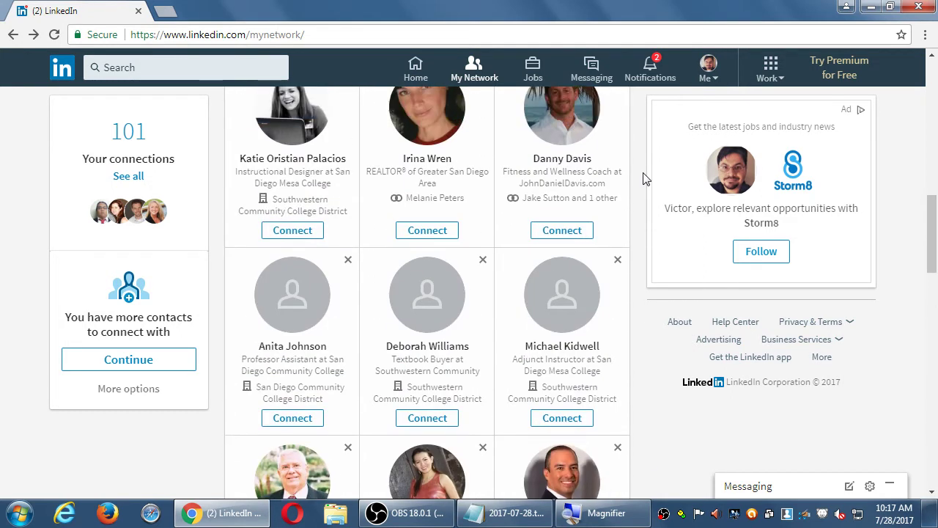
pyautogui.scroll(3, 646, 178)
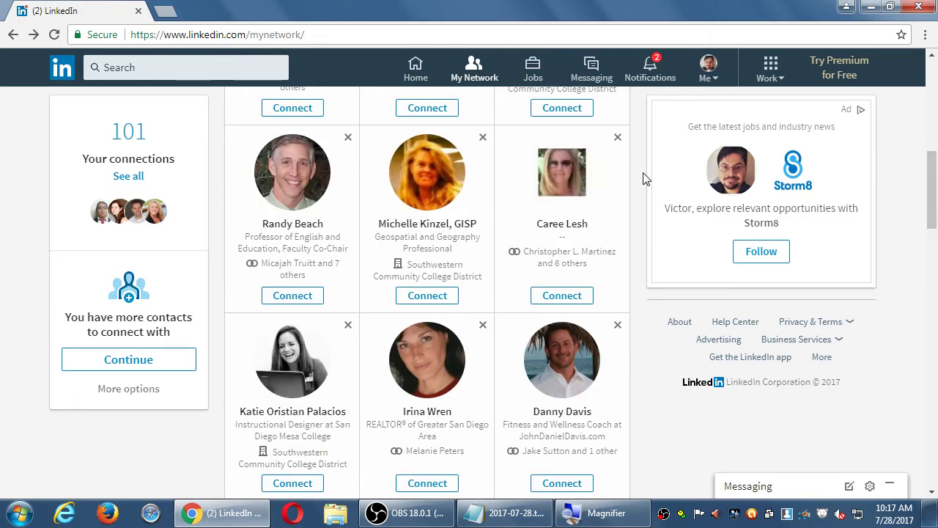
pyautogui.scroll(1, 645, 179)
pyautogui.scroll(1, 645, 179)
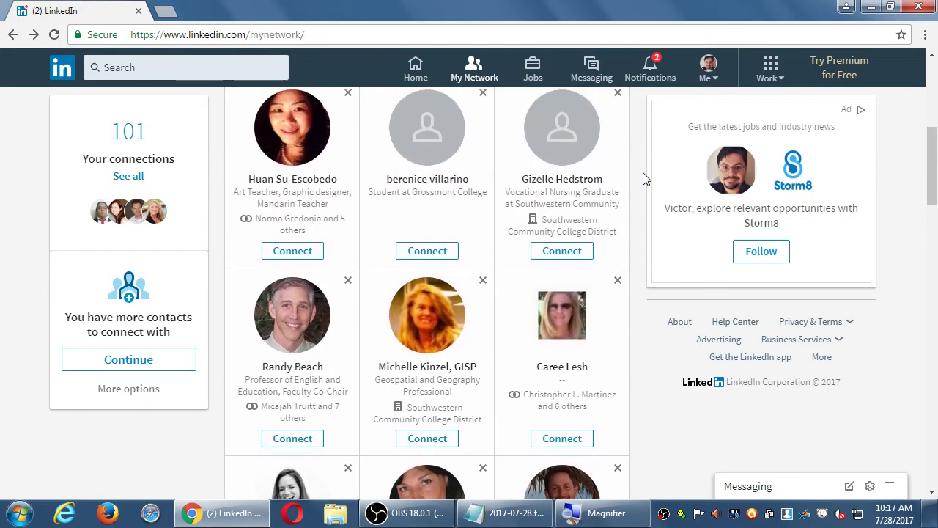
pyautogui.scroll(2, 645, 179)
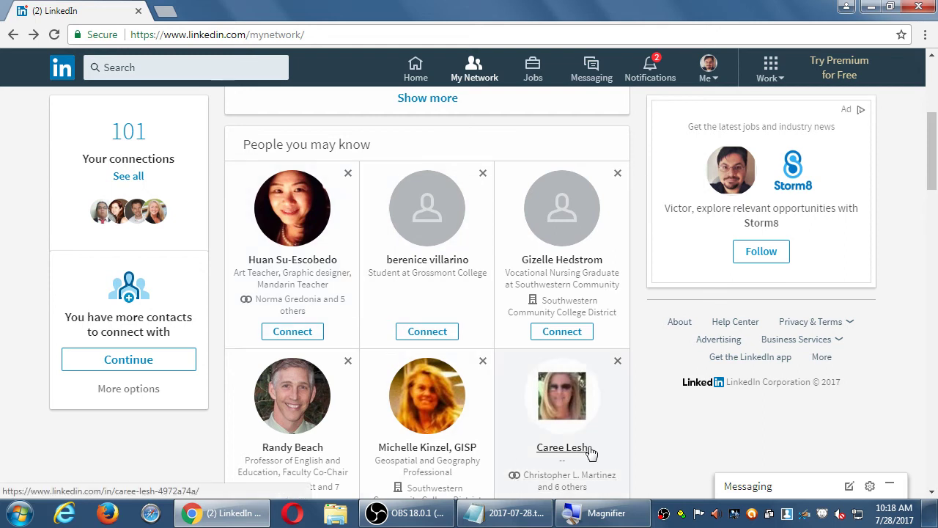
pyautogui.scroll(4, 636, 430)
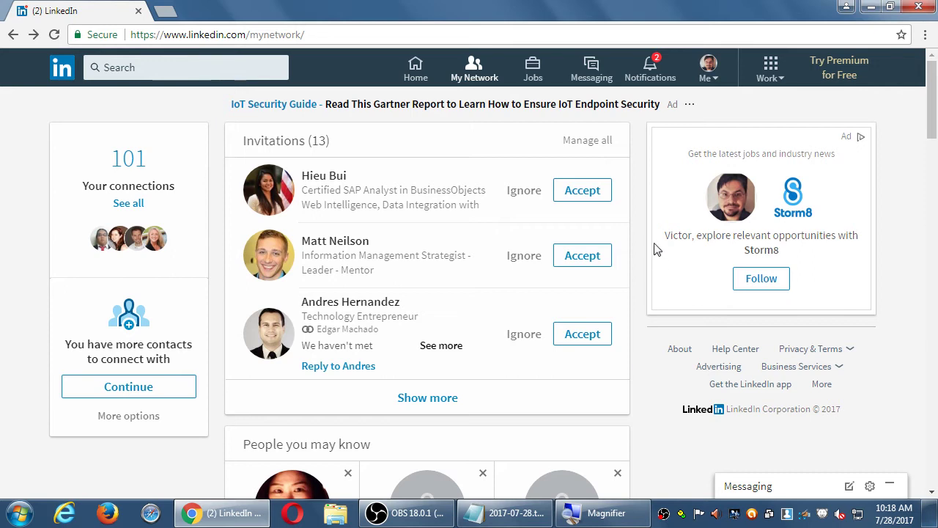
pyautogui.click(537, 73)
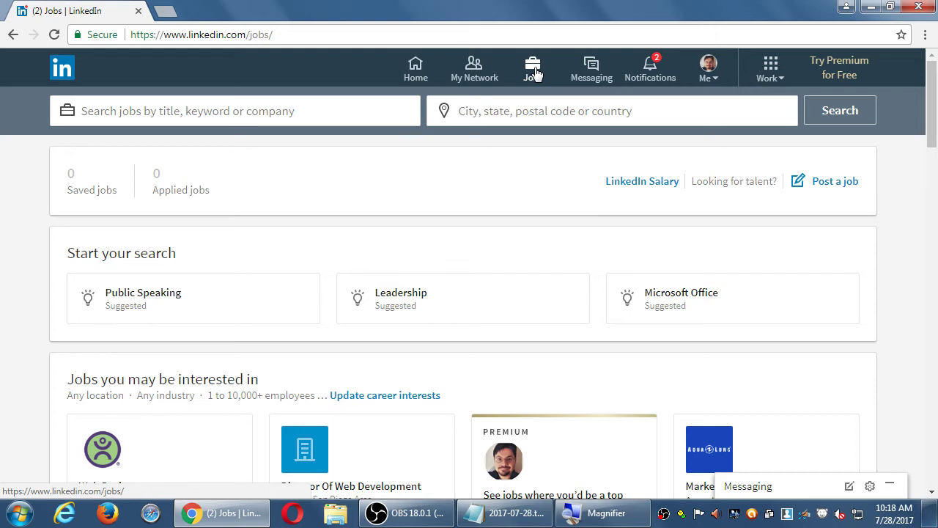
pyautogui.scroll(-7, 517, 95)
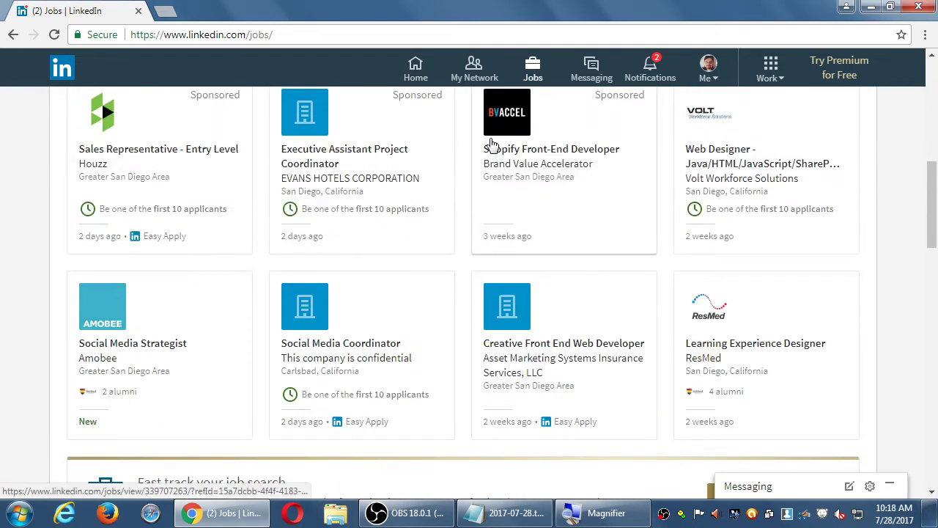
pyautogui.scroll(-4, 490, 142)
pyautogui.scroll(12, 490, 142)
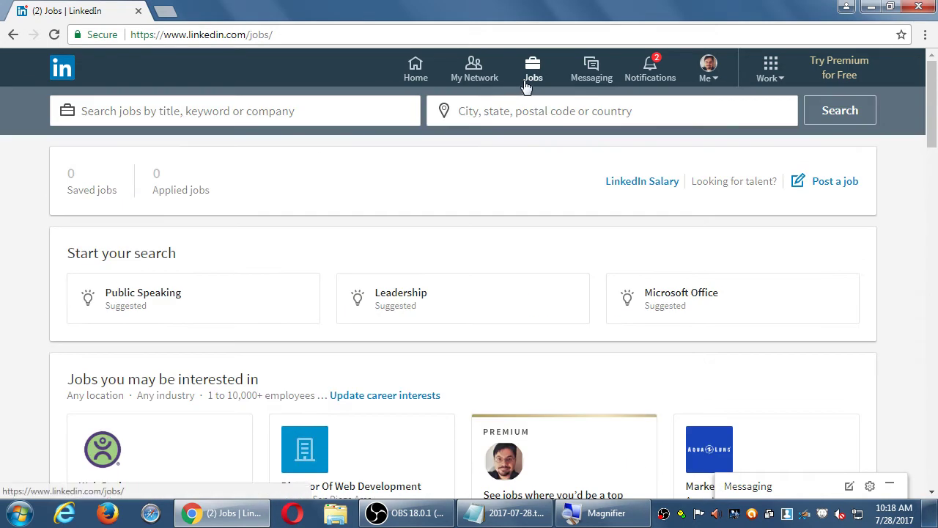
# Open My Network, magnify the Electrolux ad, then restore normal screen size
pyautogui.click(472, 64)
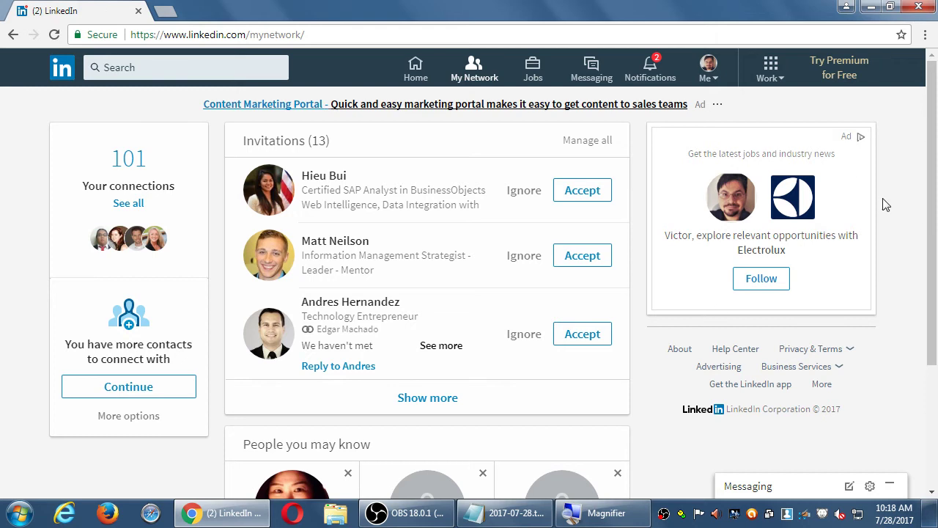
pyautogui.press('super+plus')
pyautogui.press('super+plus')
pyautogui.press('super+plus')
pyautogui.press('super+plus')
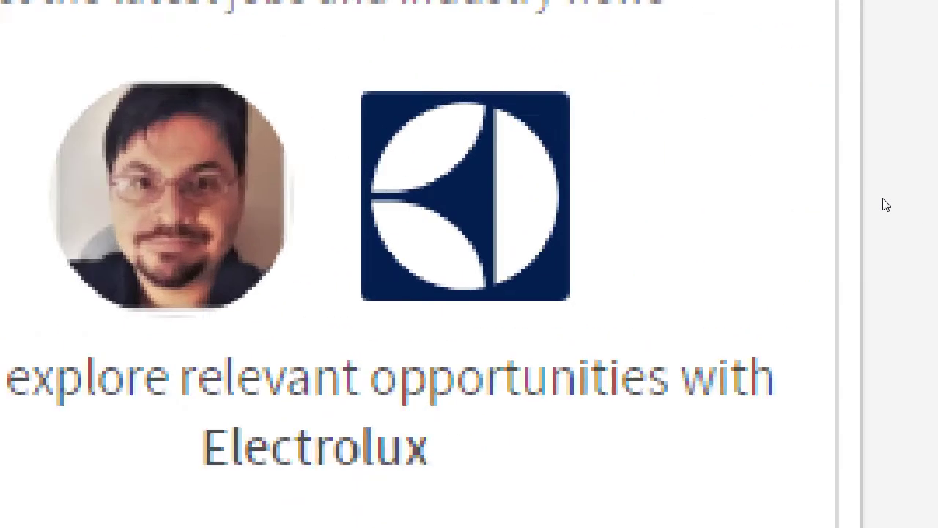
pyautogui.press('super+plus')
pyautogui.press('super+plus')
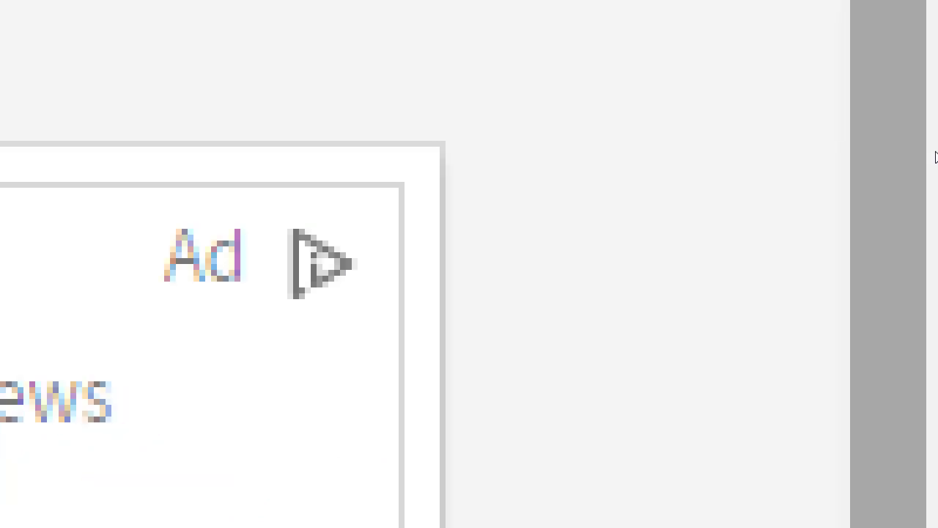
pyautogui.press('super+minus')
pyautogui.press('super+minus')
pyautogui.press('super+minus')
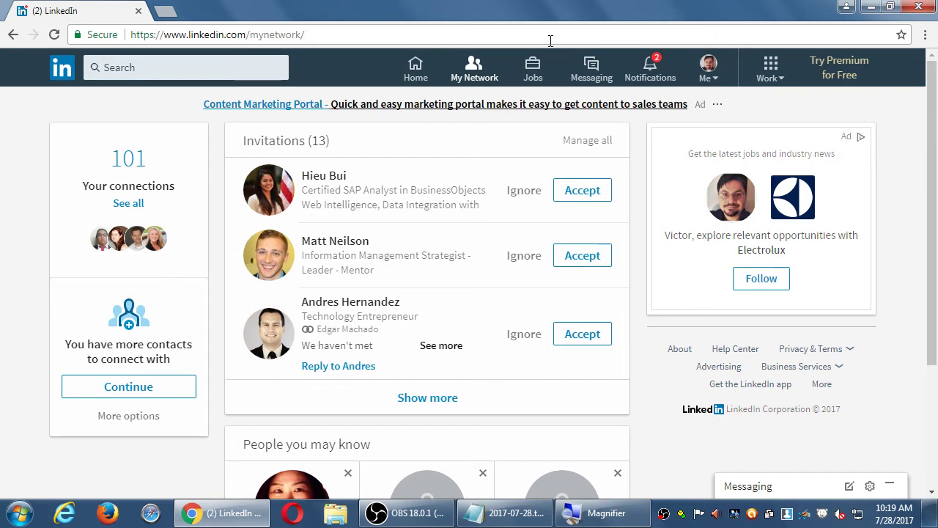
# Browse the Jobs page's suggested searches and listings, glance at Messaging, and return to Jobs
pyautogui.click(533, 67)
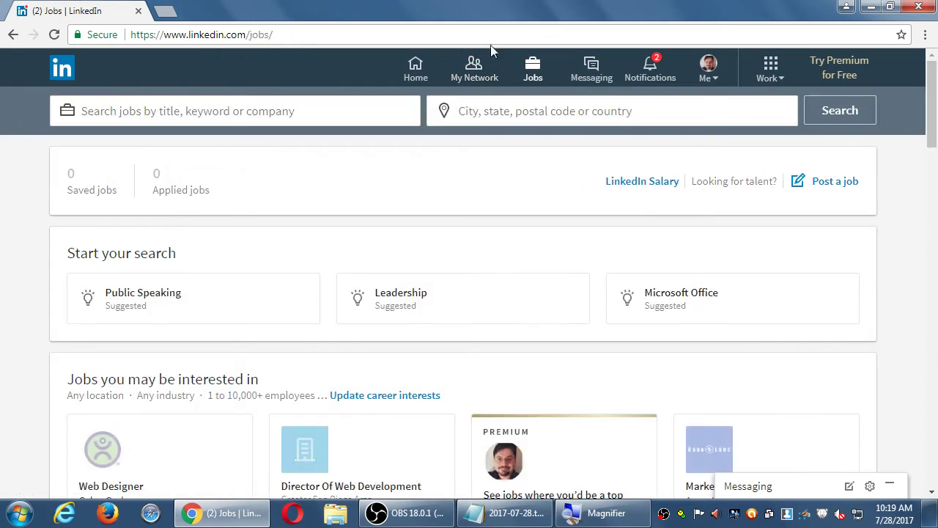
pyautogui.scroll(-2, 493, 117)
pyautogui.scroll(-3, 484, 144)
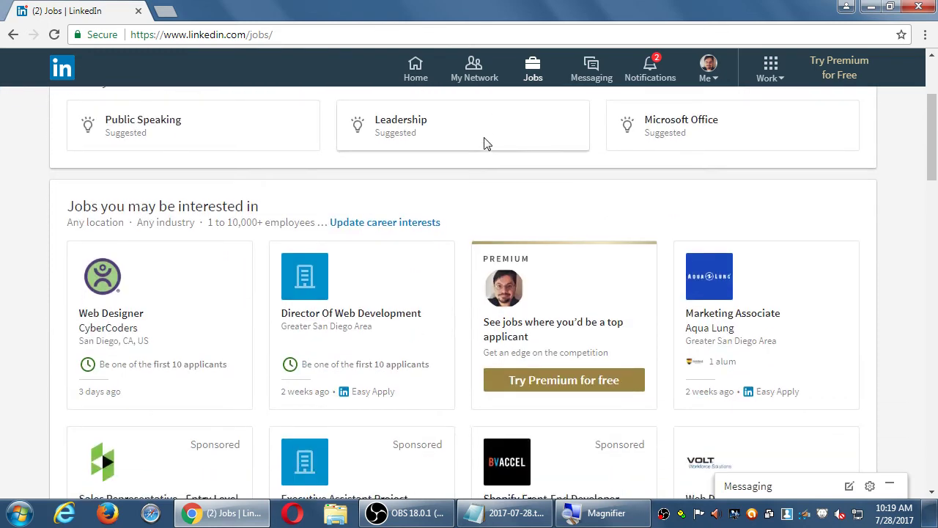
pyautogui.scroll(-5, 484, 145)
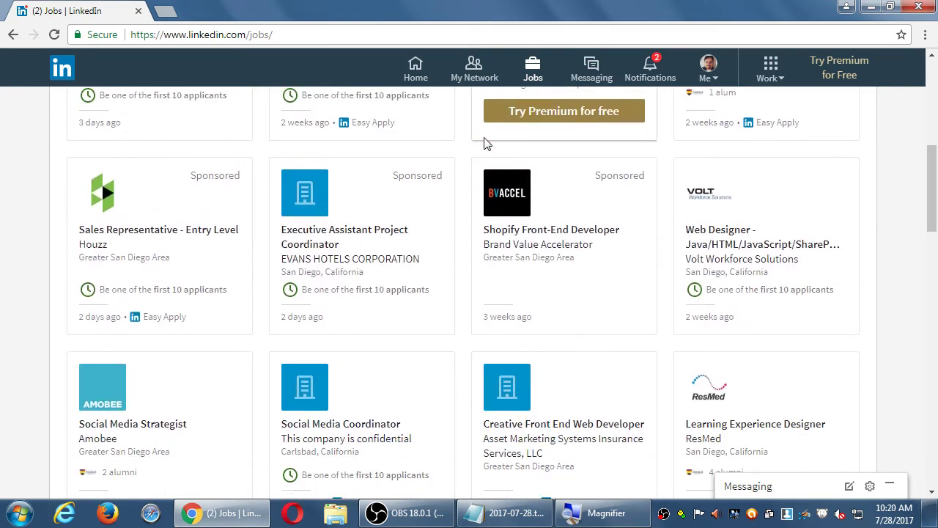
pyautogui.scroll(6, 483, 145)
pyautogui.scroll(5, 484, 144)
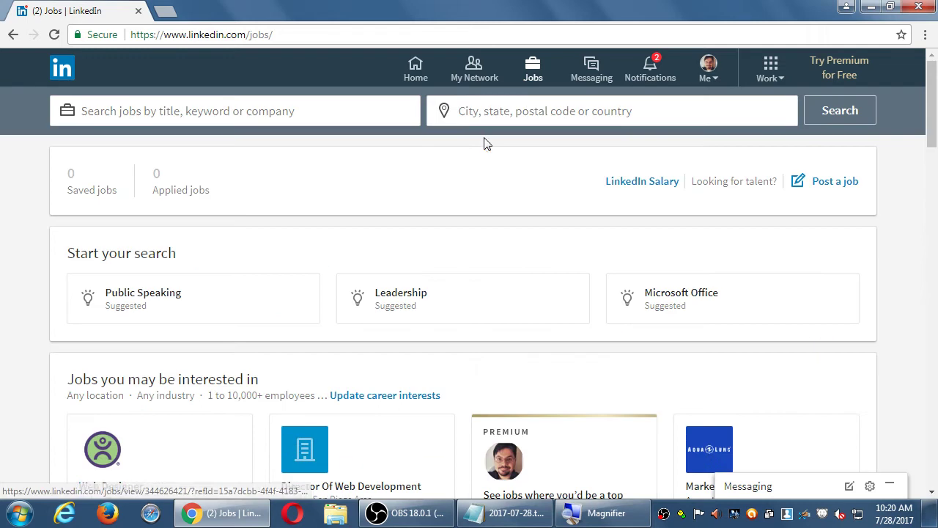
pyautogui.click(594, 73)
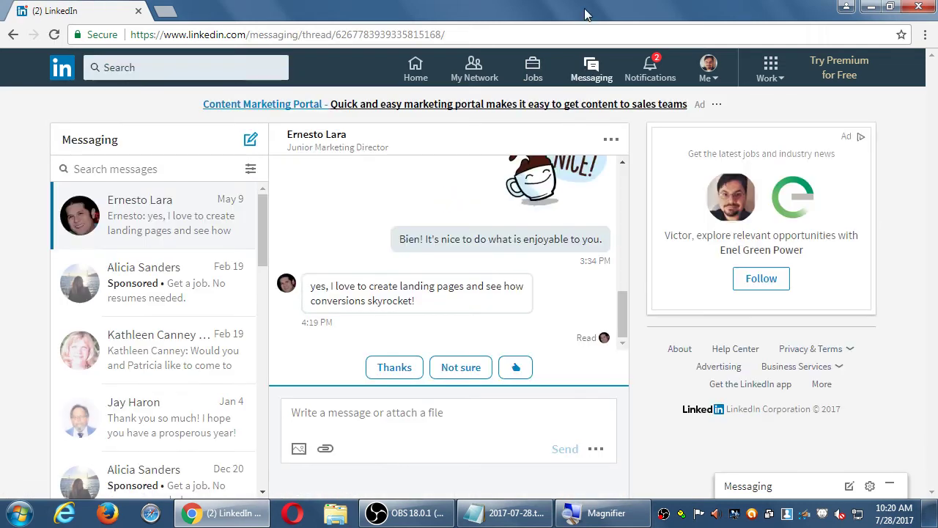
pyautogui.click(533, 70)
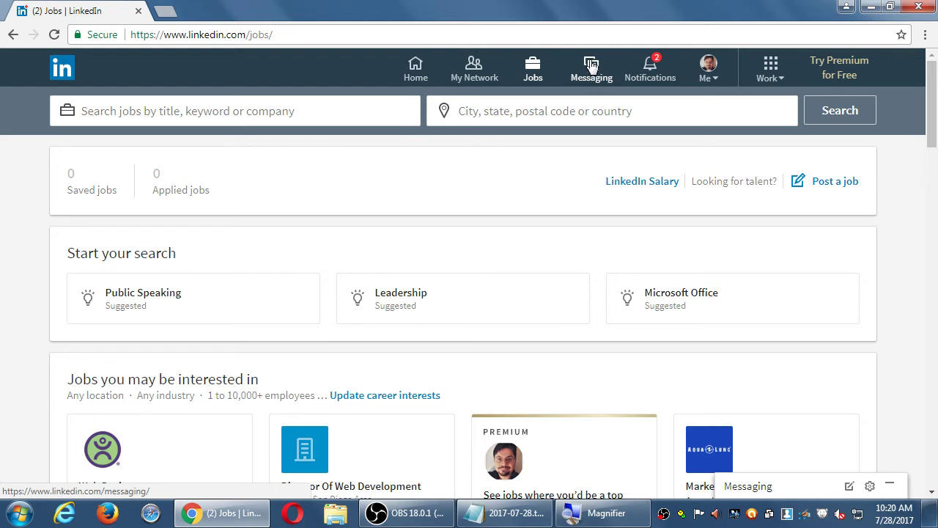
# Scroll through Notifications: 2 new alerts, a profile view and Daily Rundown digests
pyautogui.click(650, 70)
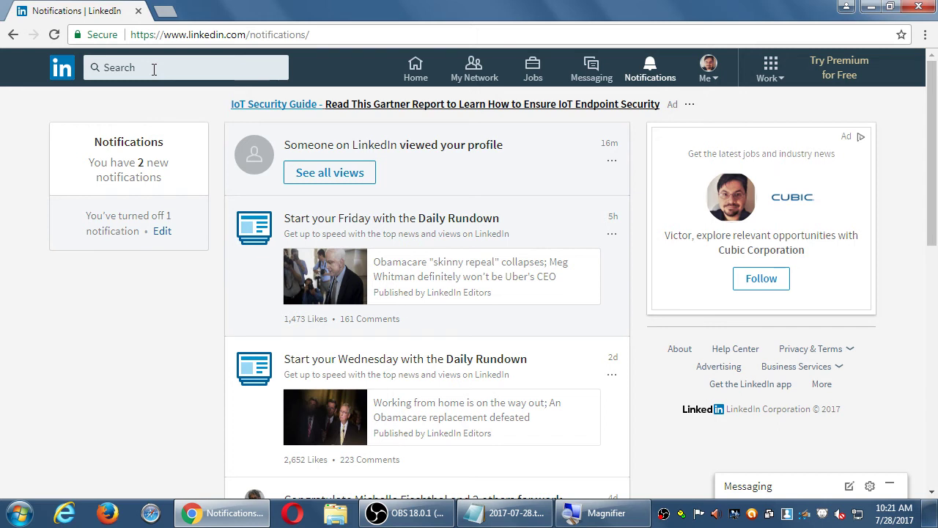
pyautogui.scroll(-1, 162, 316)
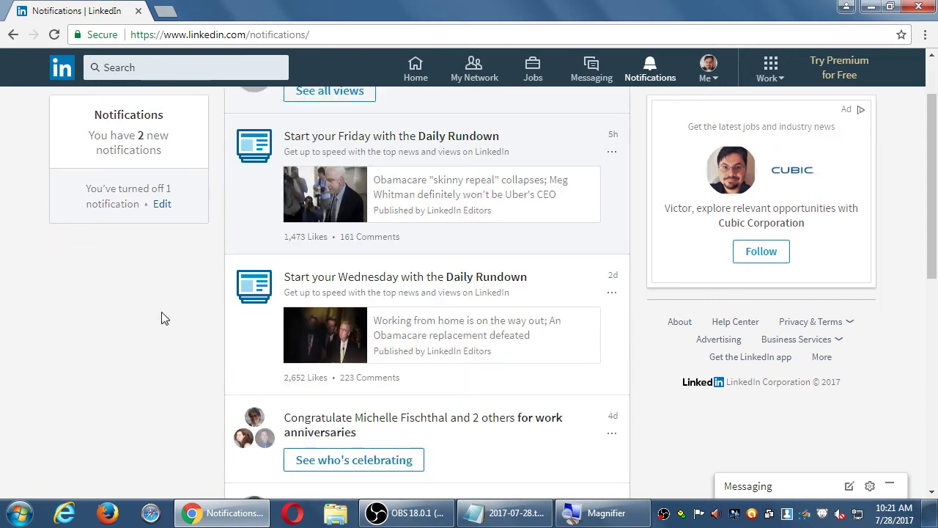
pyautogui.scroll(-1, 163, 316)
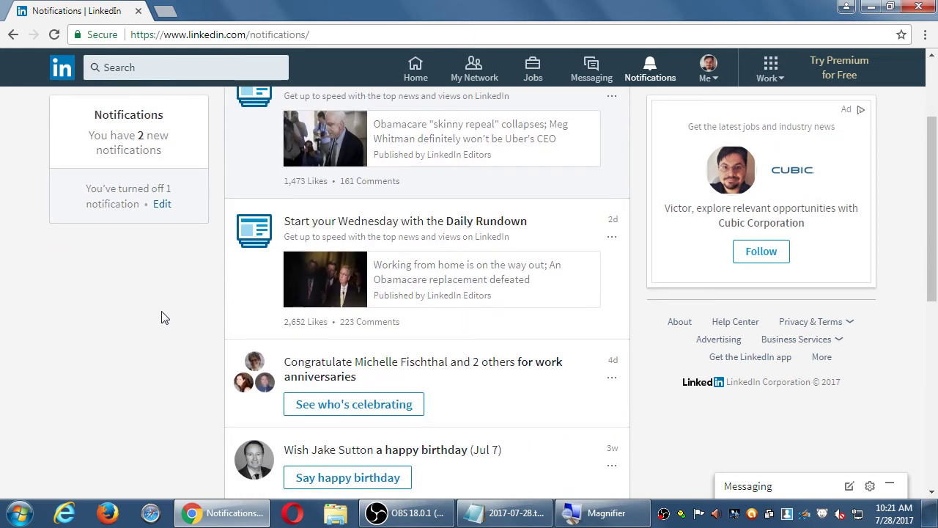
pyautogui.scroll(-2, 163, 317)
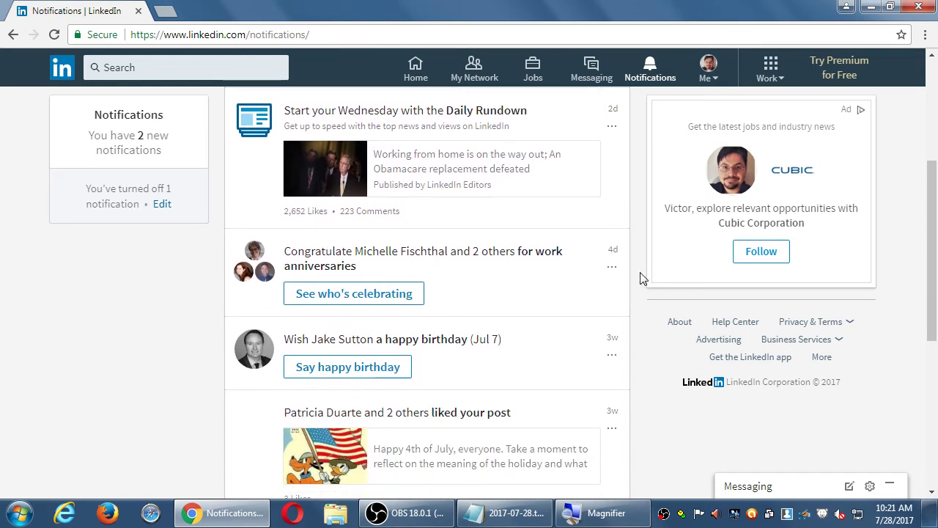
pyautogui.scroll(-1, 642, 275)
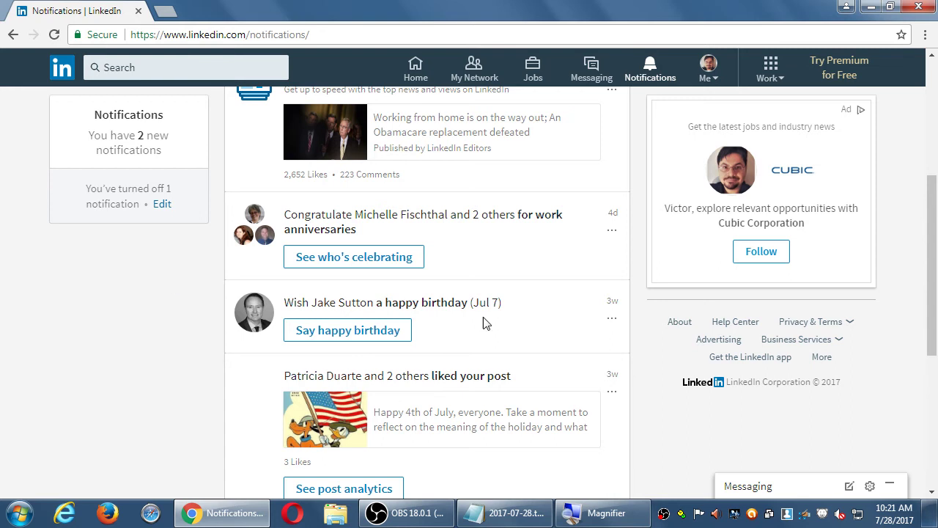
pyautogui.scroll(-2, 191, 298)
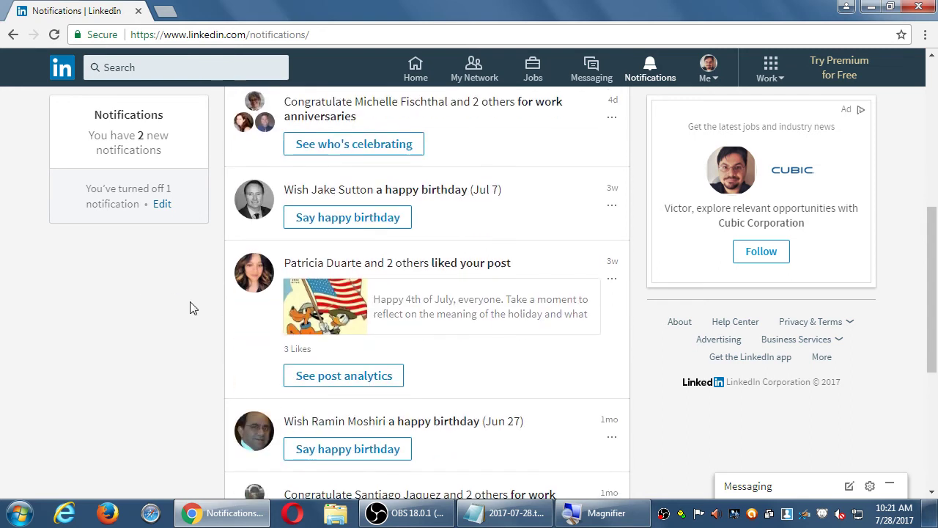
pyautogui.scroll(-4, 193, 329)
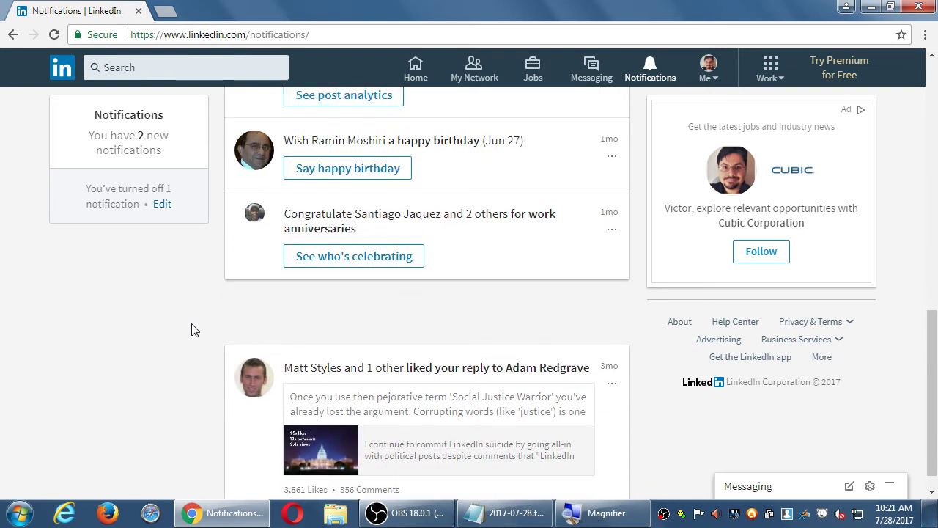
pyautogui.scroll(10, 193, 328)
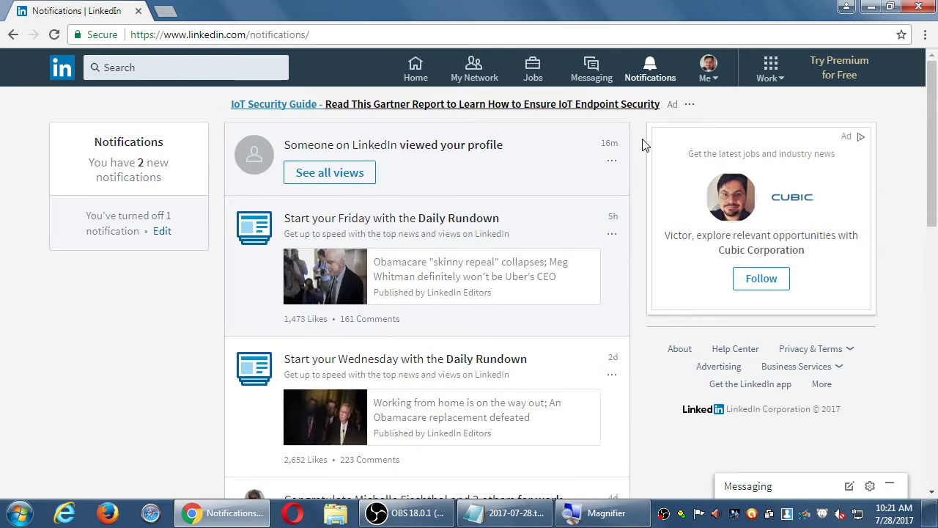
# Check the Me menu, then show the Work menu with Talent, Sales and Learning Solutions
pyautogui.click(708, 71)
pyautogui.click(771, 66)
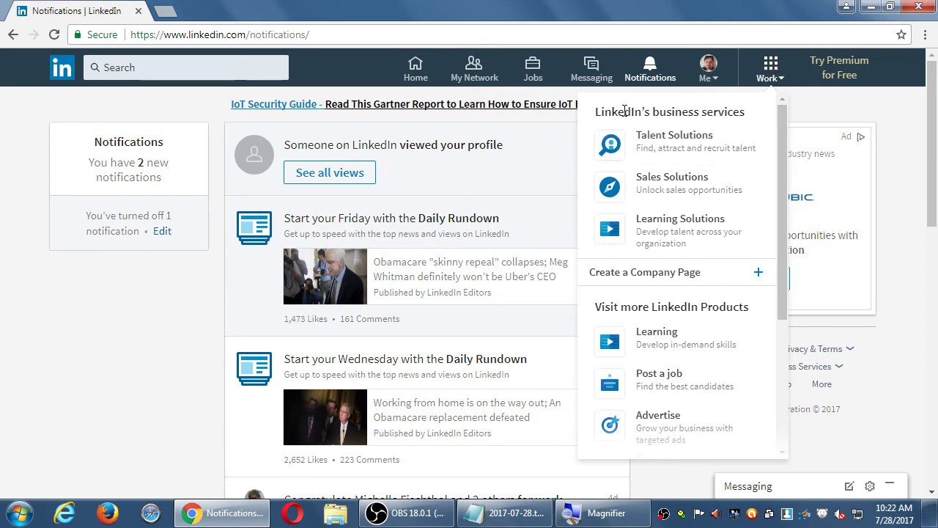
# Browse the Work menu's products, check the Me menu, reopen Work, then close it
pyautogui.moveTo(624, 111); pyautogui.dragTo(691, 110)
pyautogui.click(693, 111)
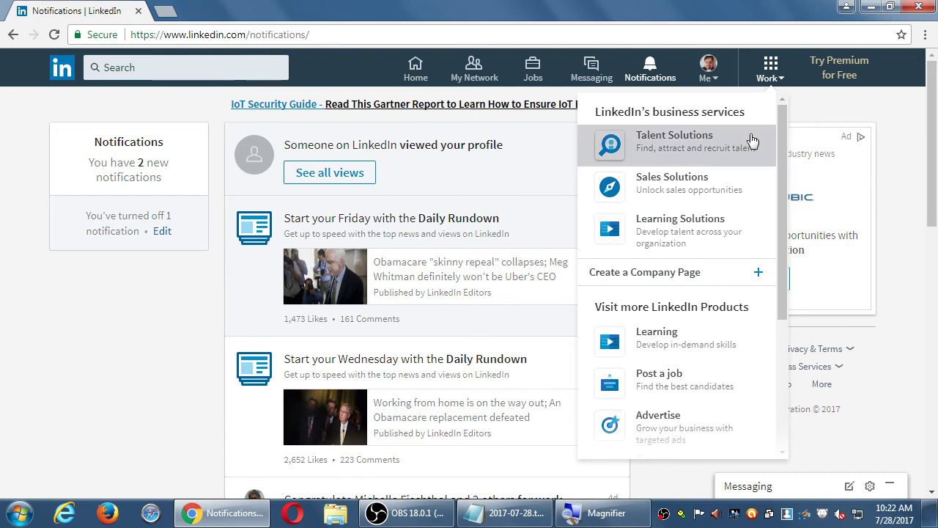
pyautogui.moveTo(784, 118)
pyautogui.mouseDown()
pyautogui.moveTo(773, 301)
pyautogui.moveTo(775, 101)
pyautogui.mouseUp()
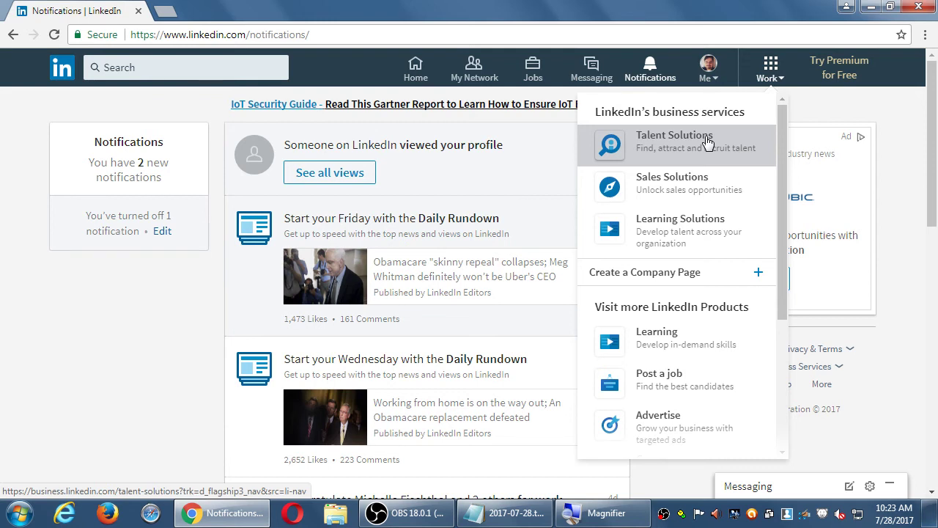
pyautogui.click(709, 82)
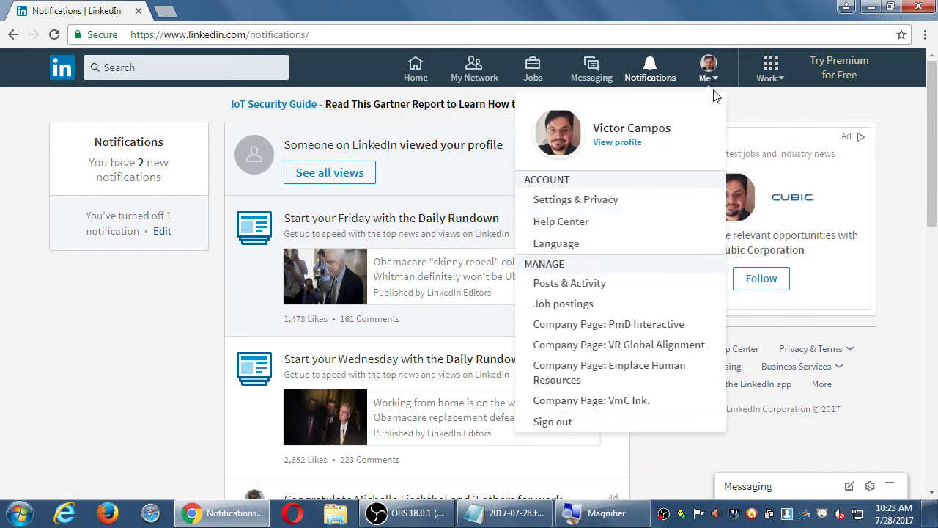
pyautogui.click(769, 67)
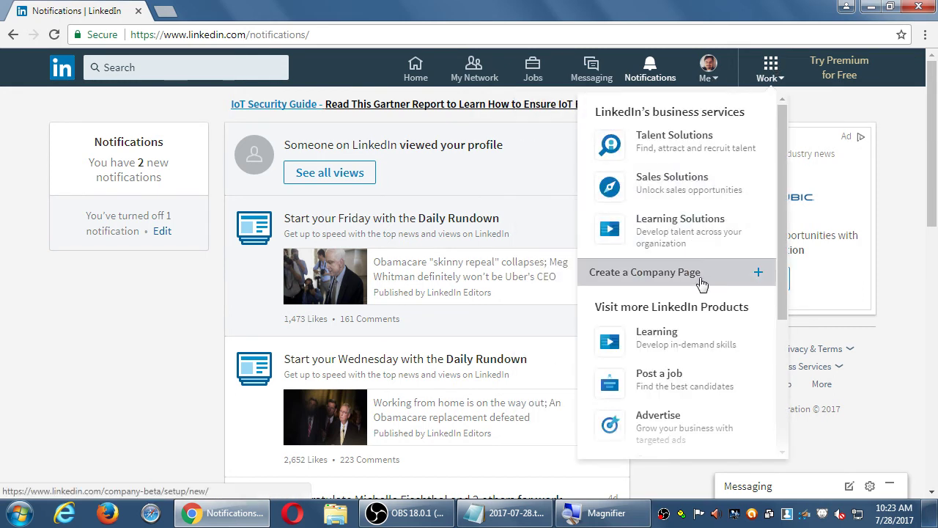
pyautogui.scroll(-2, 706, 282)
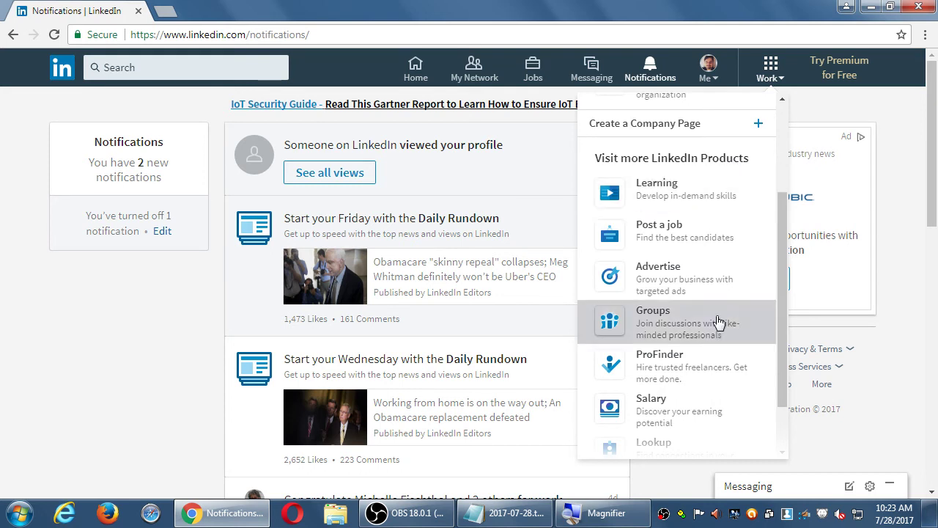
pyautogui.moveTo(783, 394); pyautogui.dragTo(783, 398)
pyautogui.scroll(-1, 782, 398)
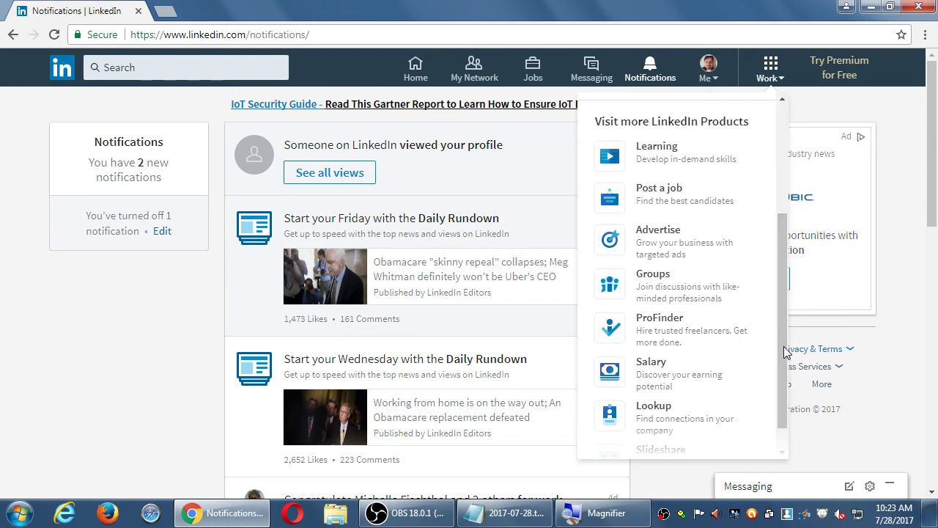
pyautogui.scroll(5, 737, 313)
pyautogui.click(872, 110)
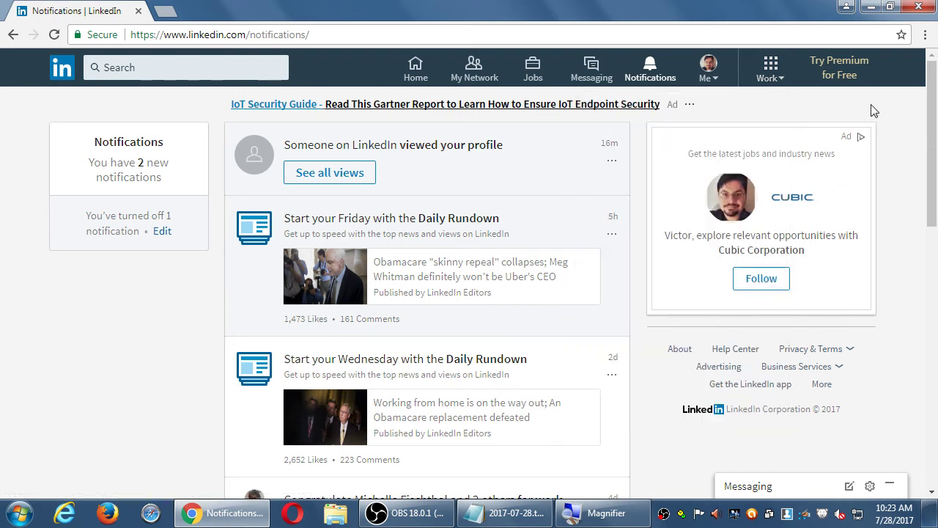
# View the Premium plans page offering Career, Business, Sales and Hiring plans
pyautogui.click(845, 78)
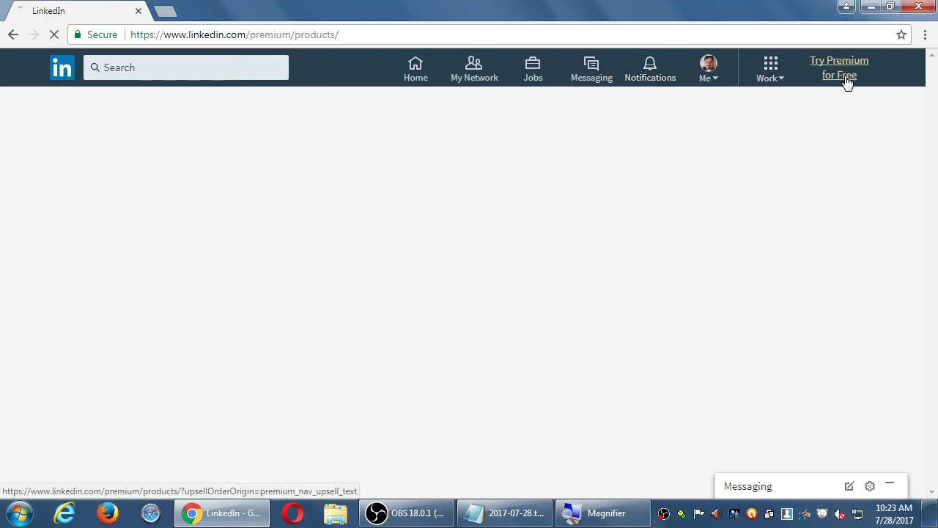
pyautogui.scroll(-2, 615, 219)
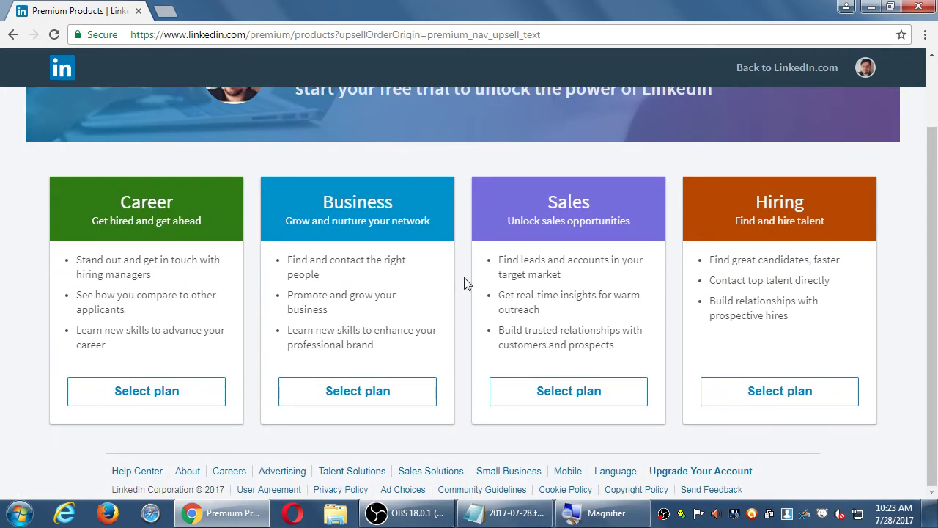
pyautogui.scroll(2, 464, 283)
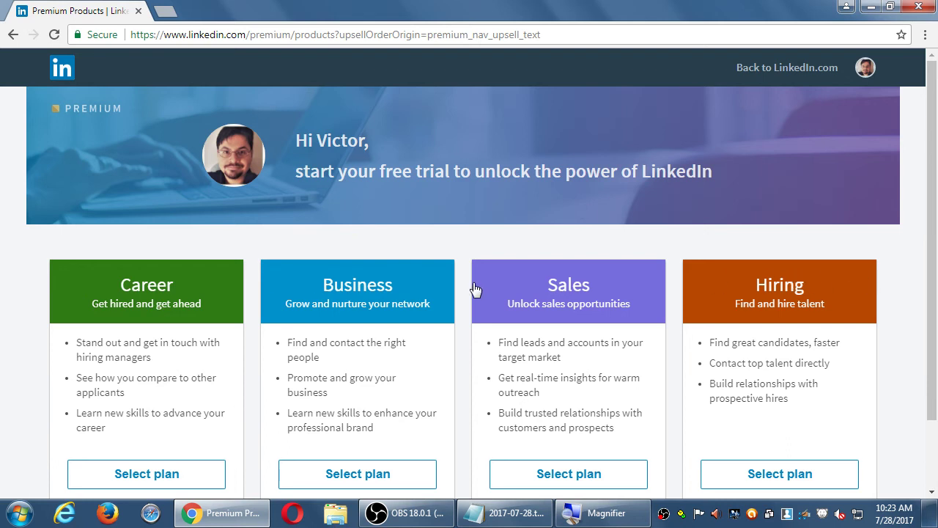
# Open Premium Business and highlight its $47.99/month billed annually pricing note
pyautogui.click(339, 293)
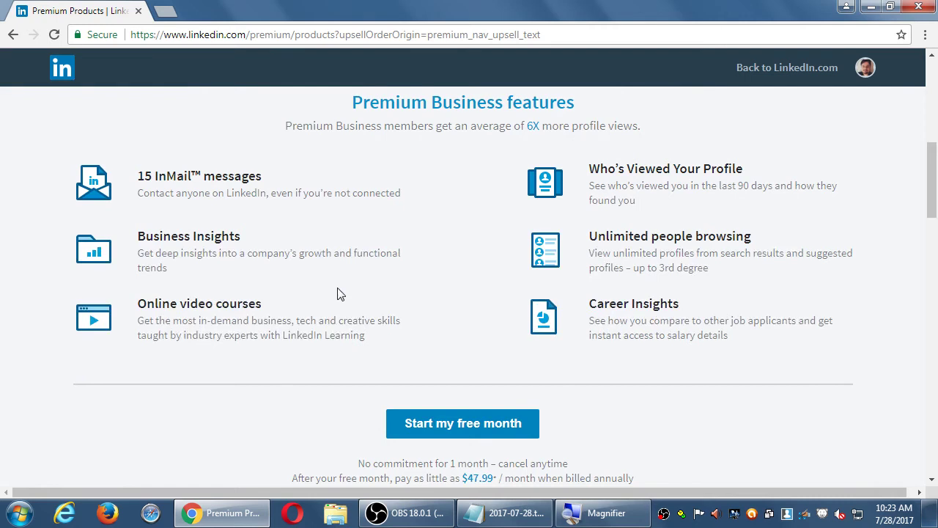
pyautogui.scroll(-1, 314, 310)
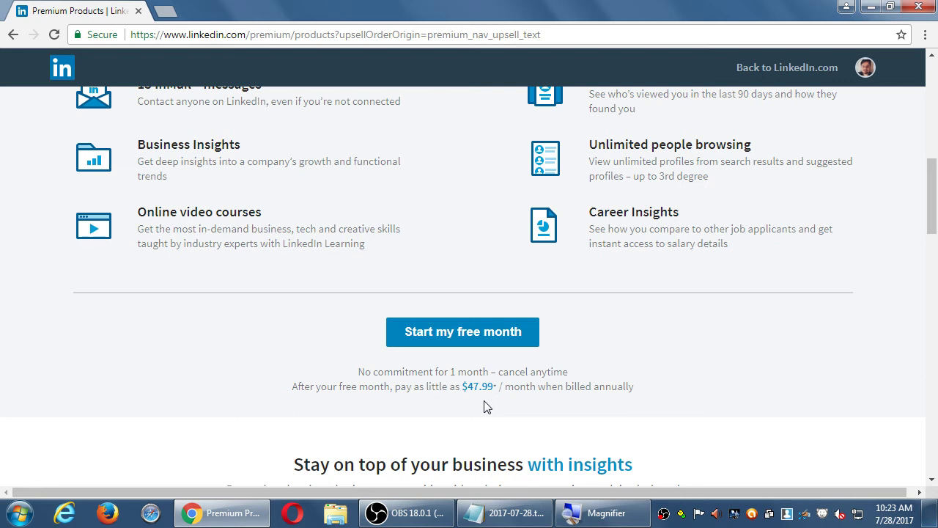
pyautogui.moveTo(563, 383); pyautogui.dragTo(632, 382)
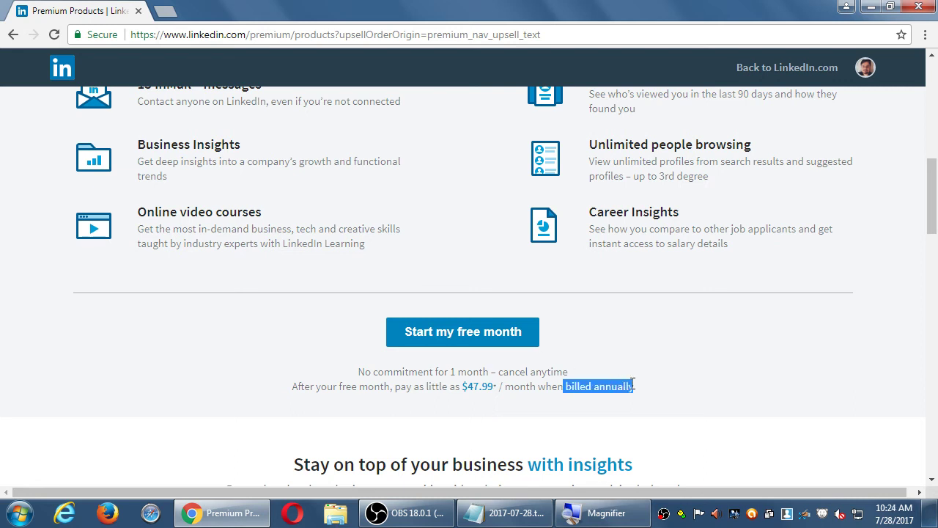
pyautogui.click(710, 378)
# Launch Calculator from the Start menu by typing 'ca'
pyautogui.press('super')
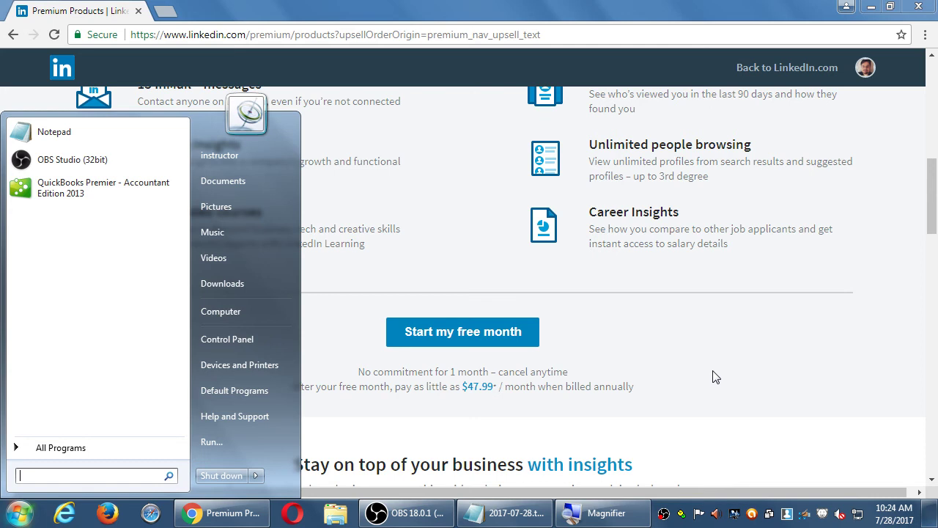
pyautogui.write('ca')
pyautogui.press('Return')
# Compute 47.99*12 to get 575.88, then close Calculator
pyautogui.press('3')
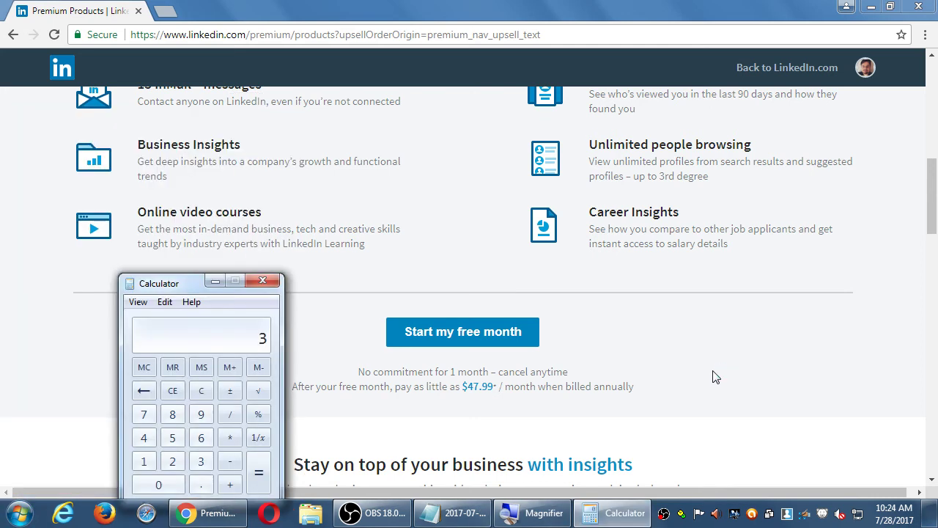
pyautogui.press('Escape')
pyautogui.write('47.99*12')
pyautogui.press('Return')
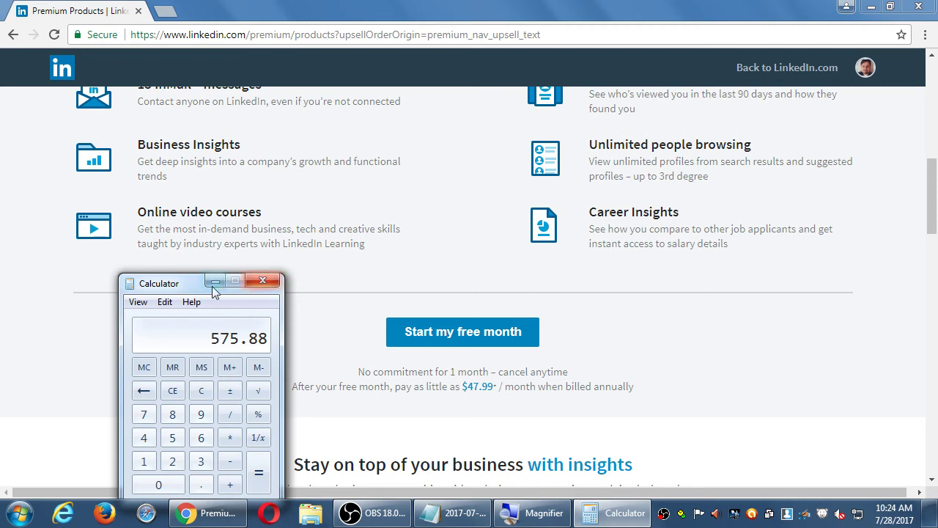
pyautogui.moveTo(182, 285); pyautogui.dragTo(86, 238)
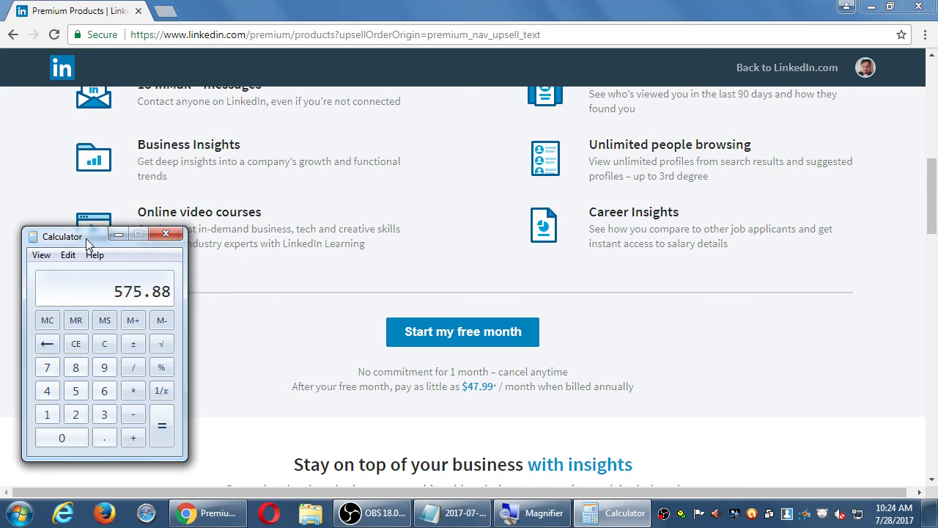
pyautogui.click(165, 235)
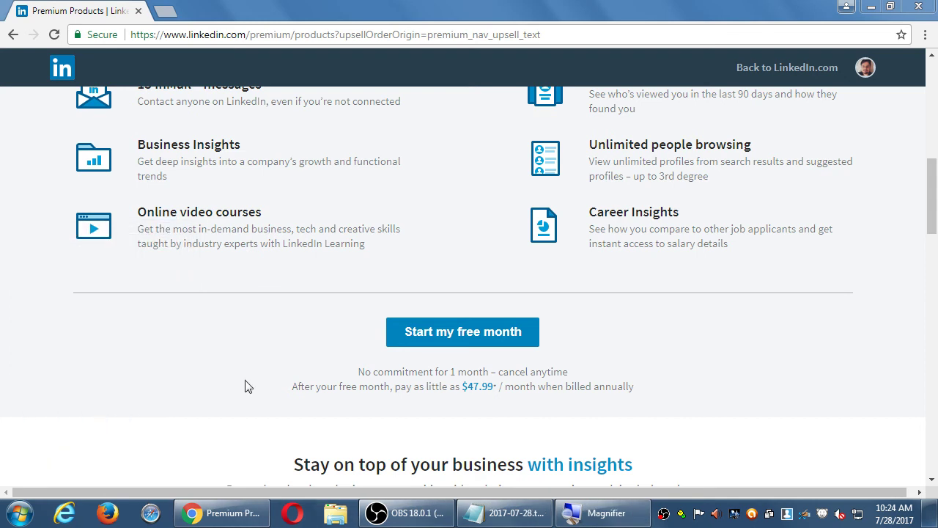
# Go to the home feed via the logo, then choose View profile from the Me menu
pyautogui.scroll(10, 854, 388)
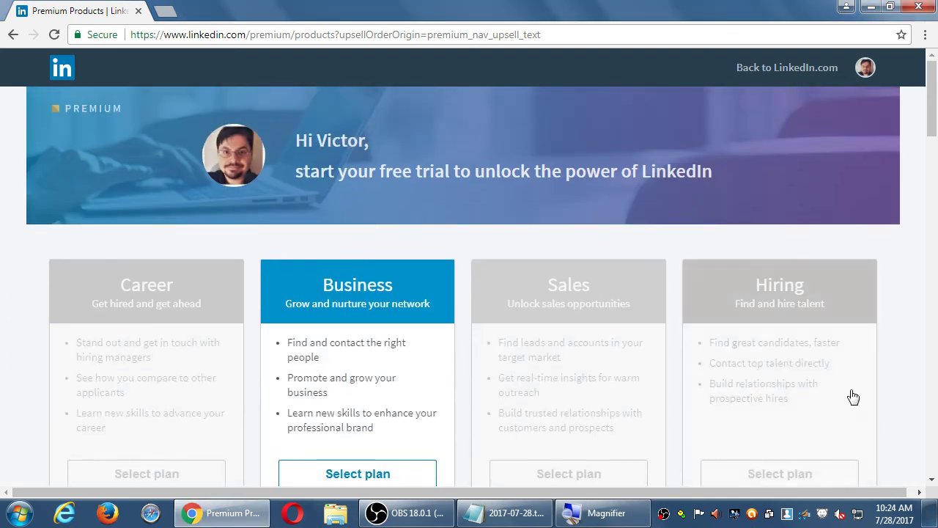
pyautogui.click(63, 68)
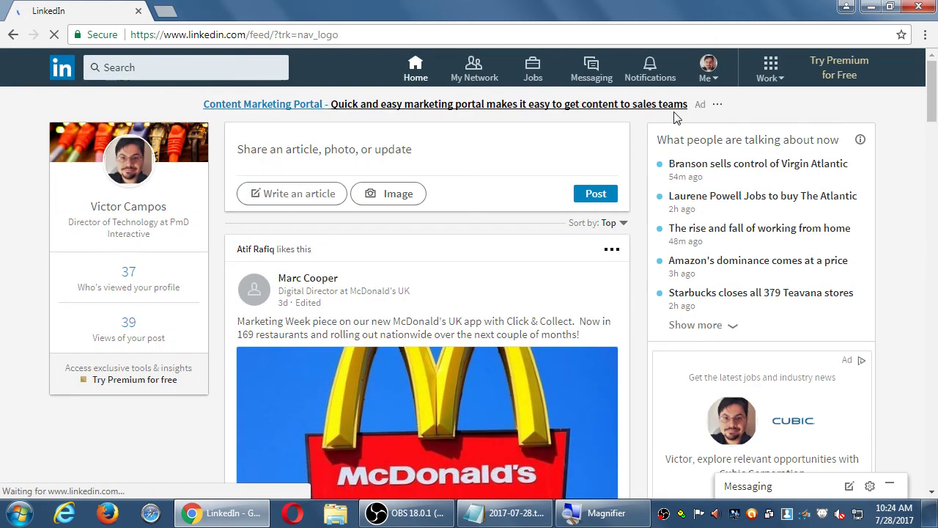
pyautogui.click(708, 76)
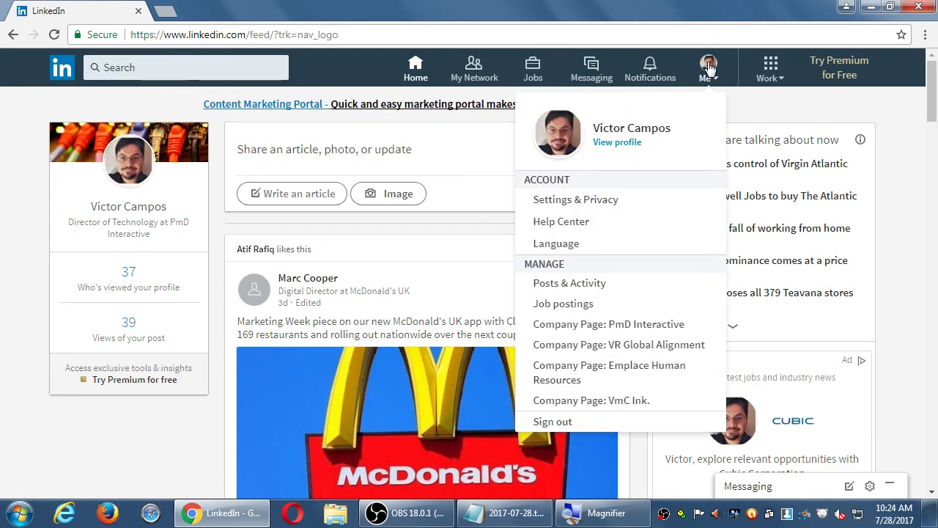
pyautogui.click(614, 145)
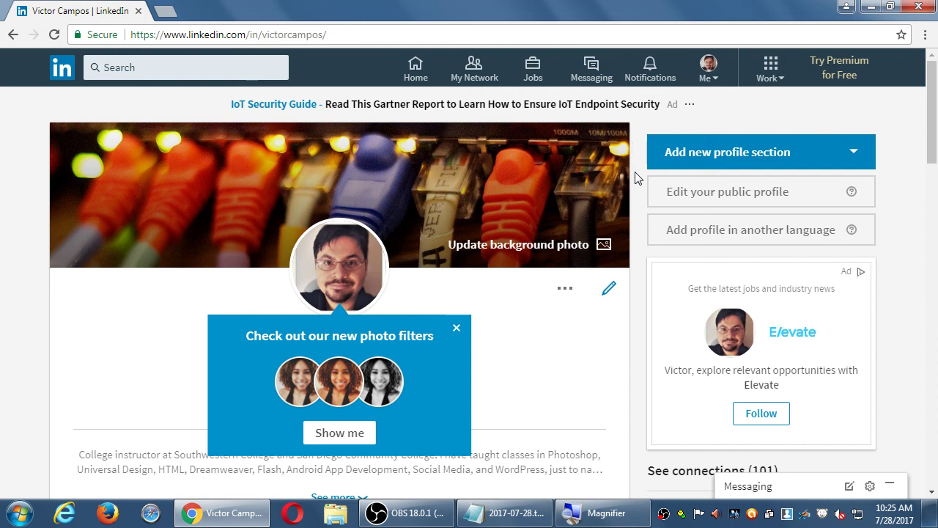
# Close the photo filters tip and scroll through Your Dashboard, Articles & Activity and Experience
pyautogui.scroll(-1, 623, 338)
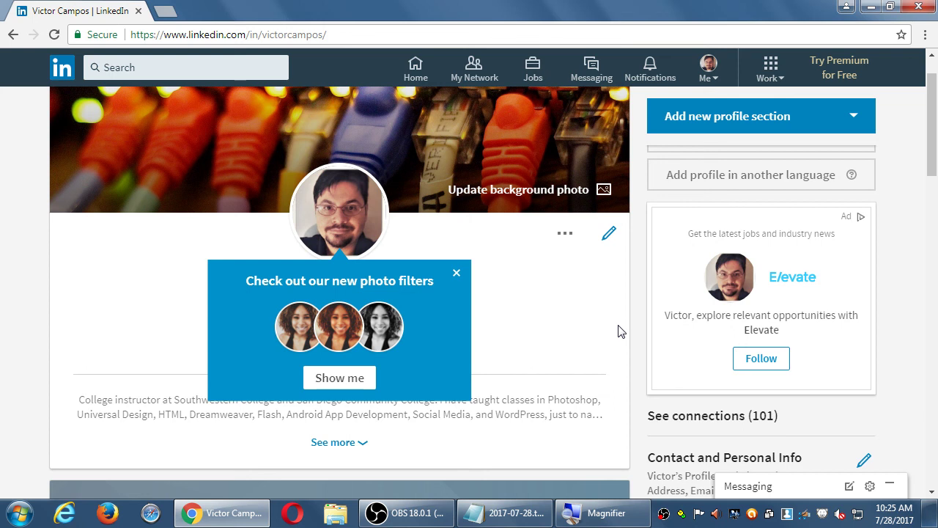
pyautogui.click(456, 272)
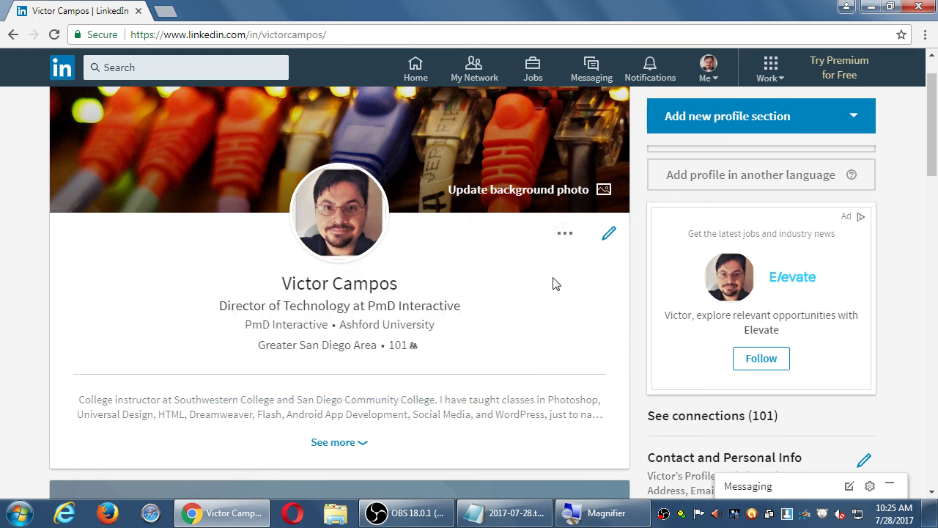
pyautogui.scroll(-2, 573, 288)
pyautogui.scroll(-3, 573, 288)
pyautogui.scroll(-4, 624, 252)
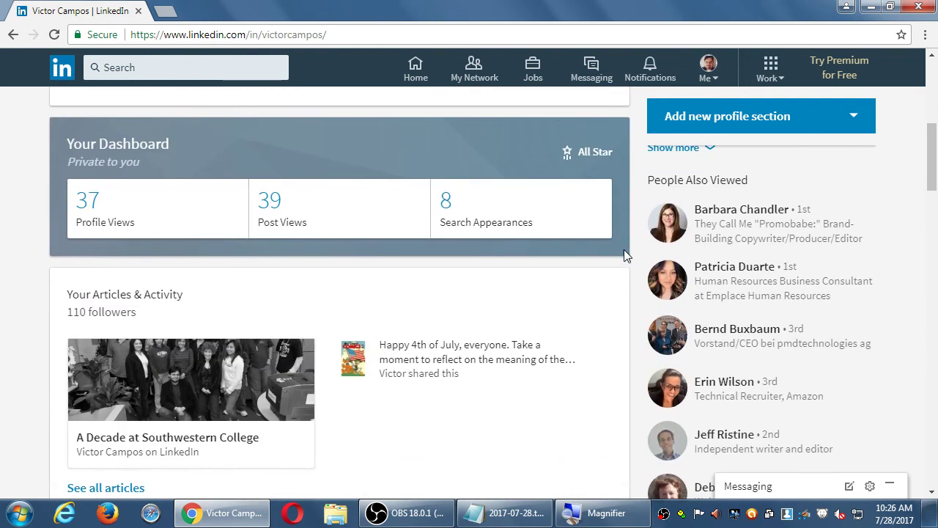
pyautogui.scroll(-3, 562, 329)
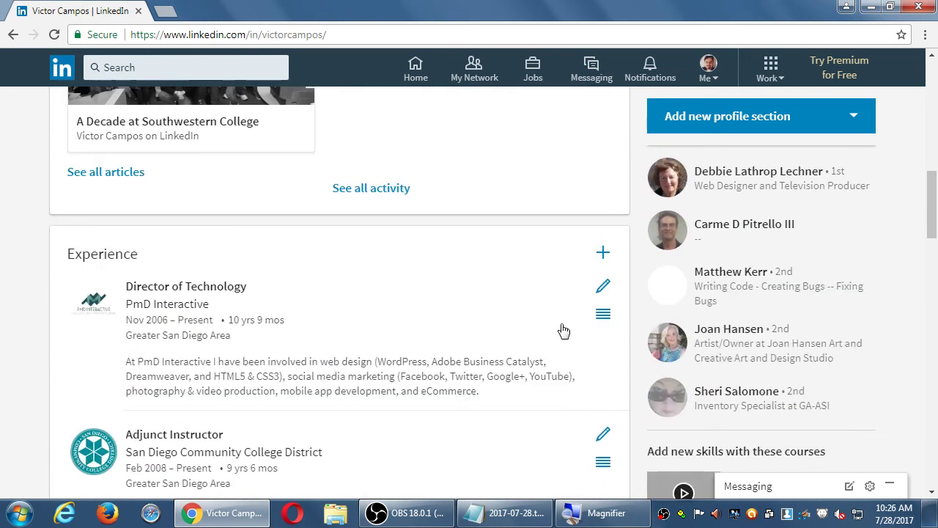
pyautogui.scroll(4, 565, 332)
pyautogui.scroll(9, 565, 330)
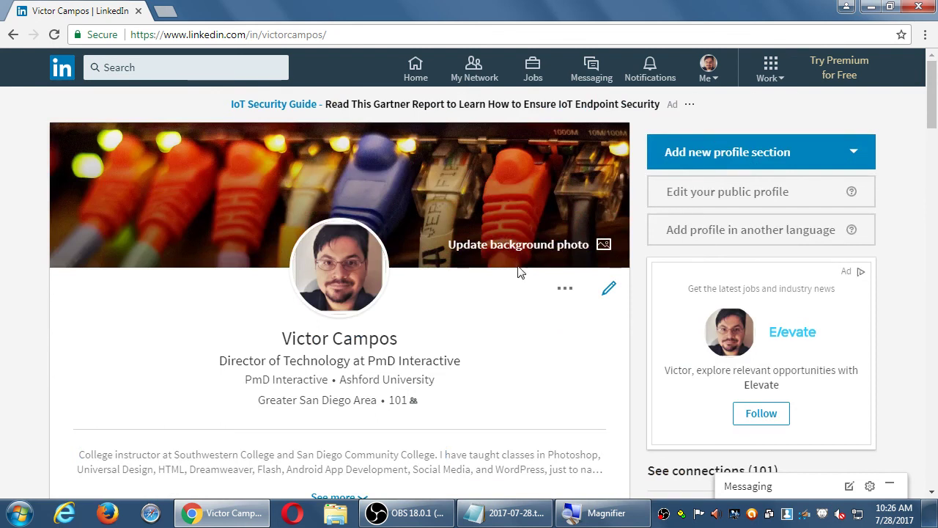
pyautogui.scroll(-4, 635, 205)
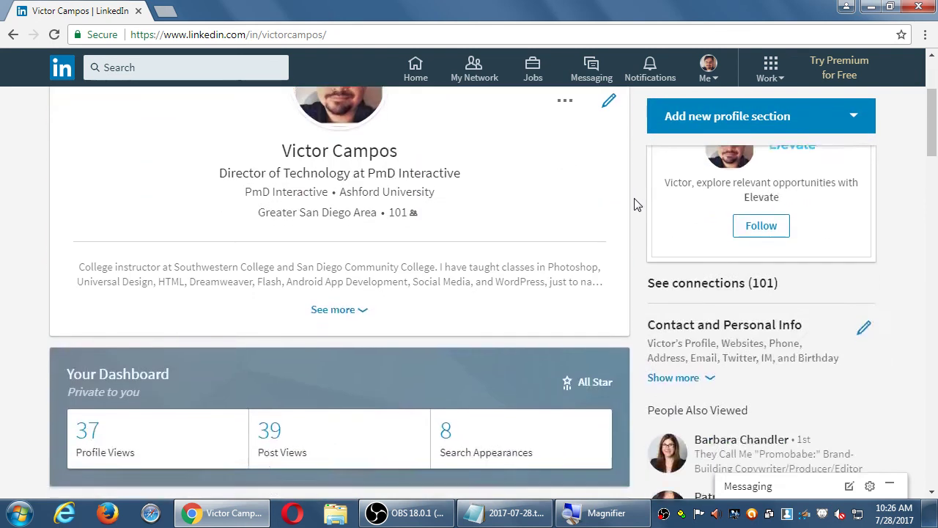
pyautogui.scroll(4, 637, 203)
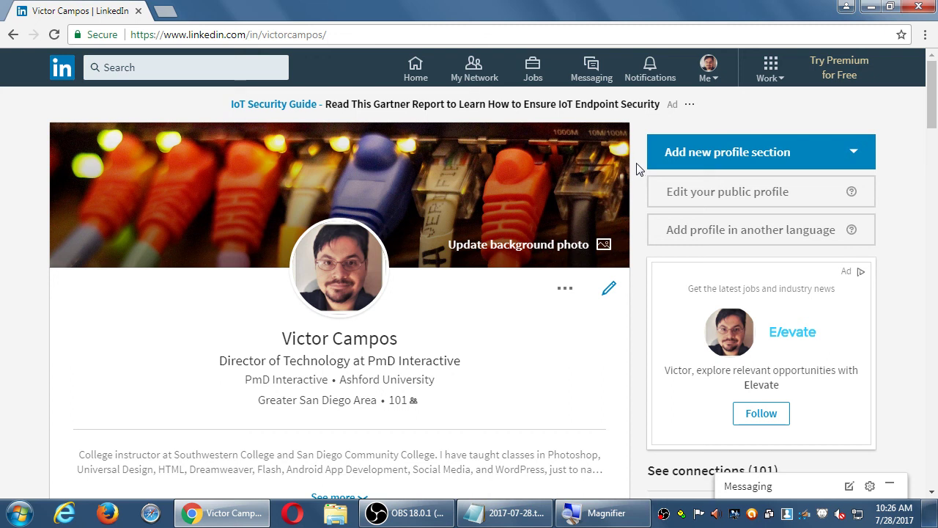
pyautogui.scroll(-1, 639, 170)
pyautogui.click(827, 150)
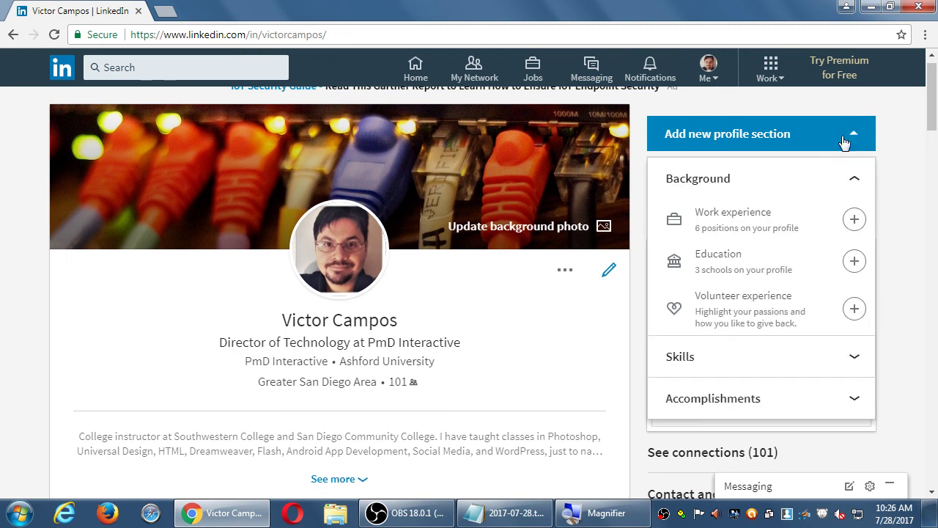
pyautogui.click(888, 130)
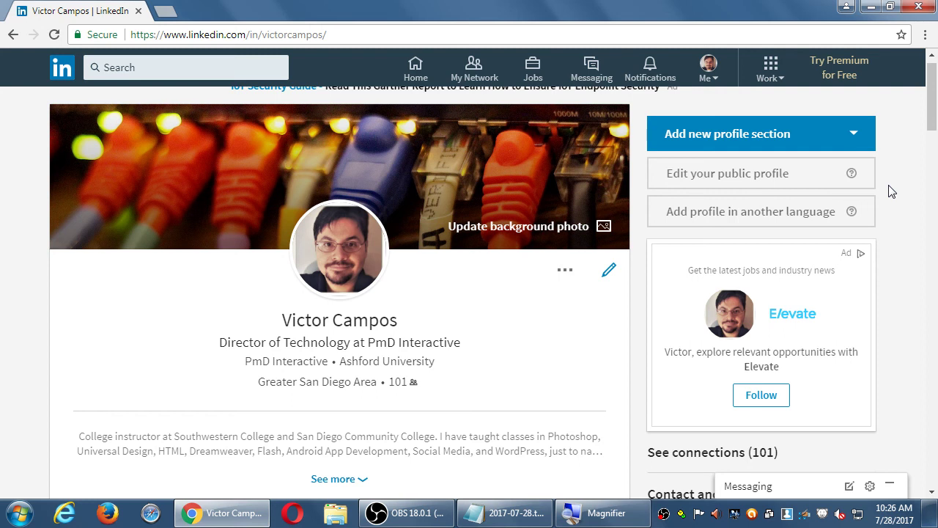
pyautogui.click(406, 513)
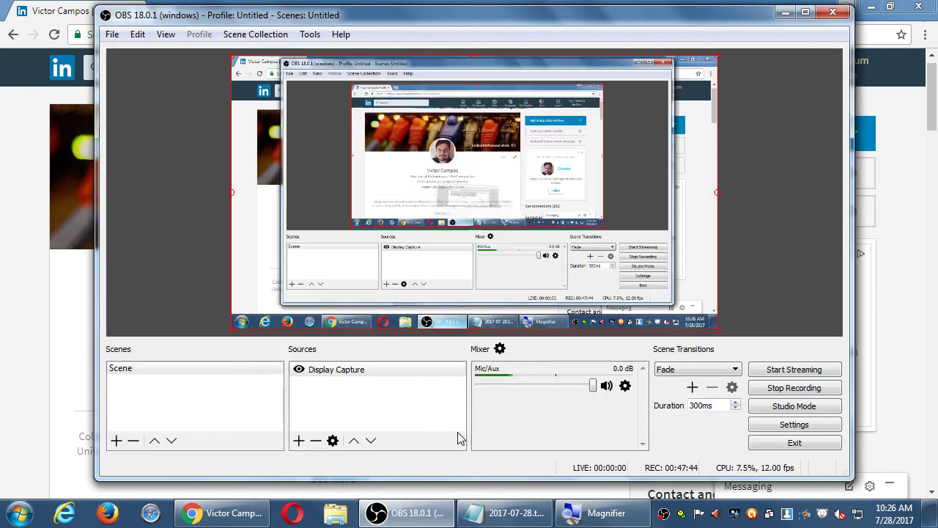